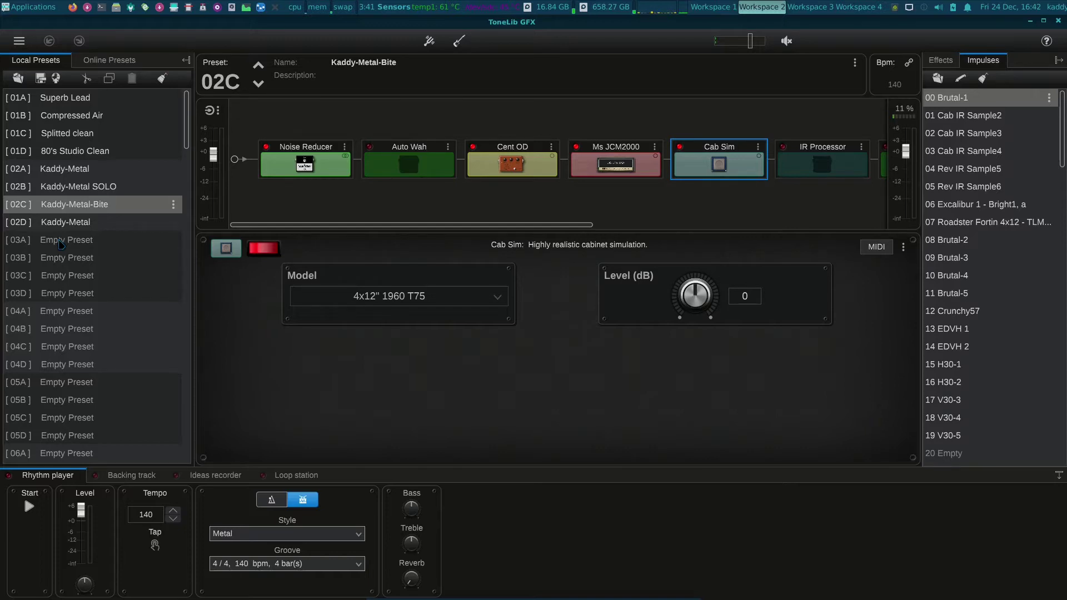
- Open empty preset 03A and add a Noise Reducer as the first effect in its signal chain
{"action": "left_click", "coordinate": [60, 241]}
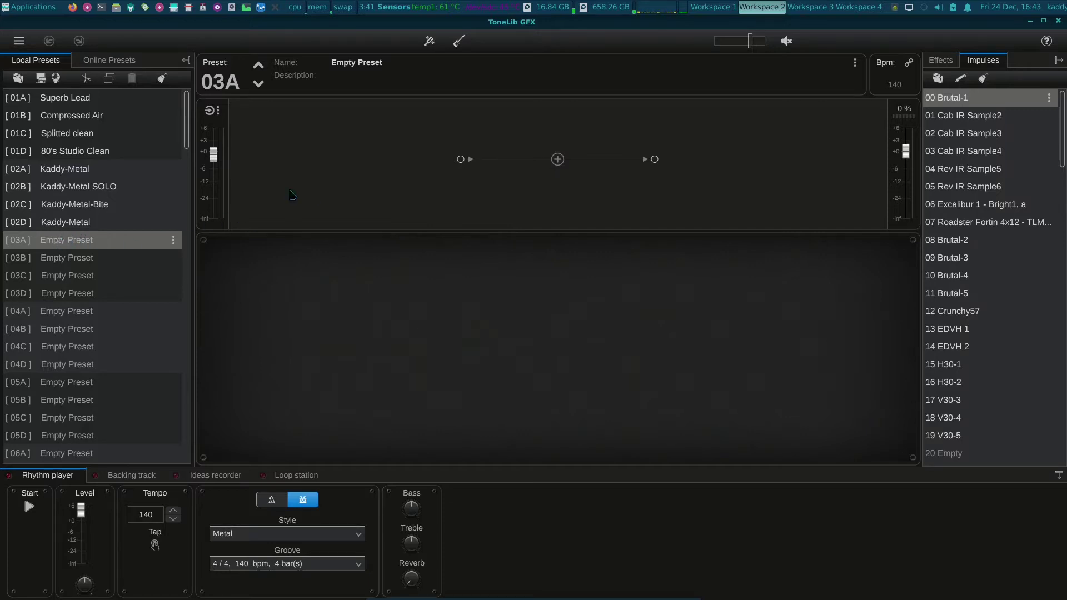
{"action": "left_click", "coordinate": [557, 161]}
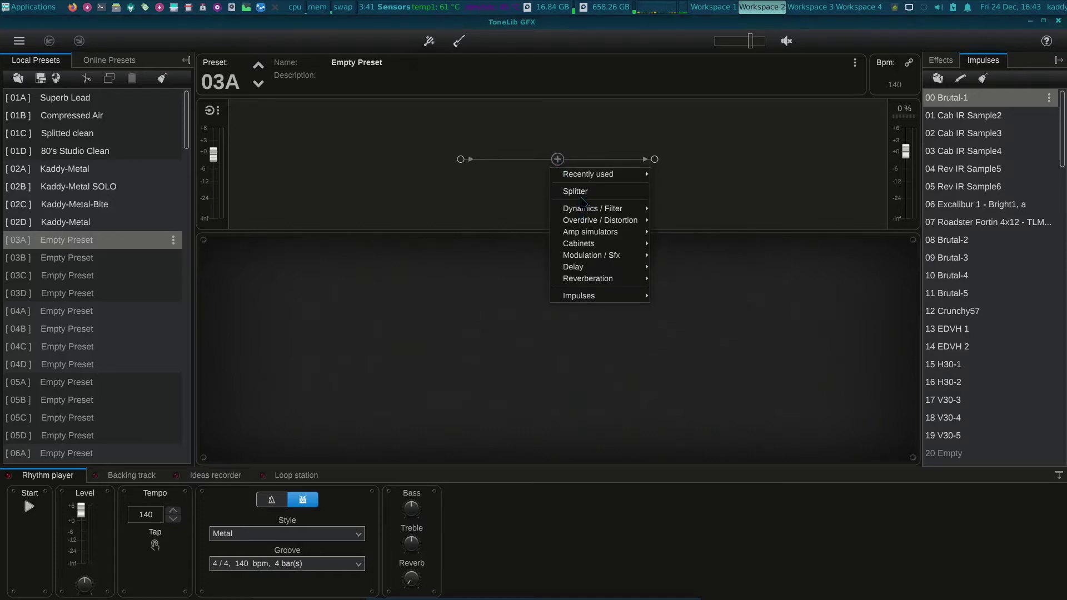
{"action": "mouse_move", "coordinate": [585, 210]}
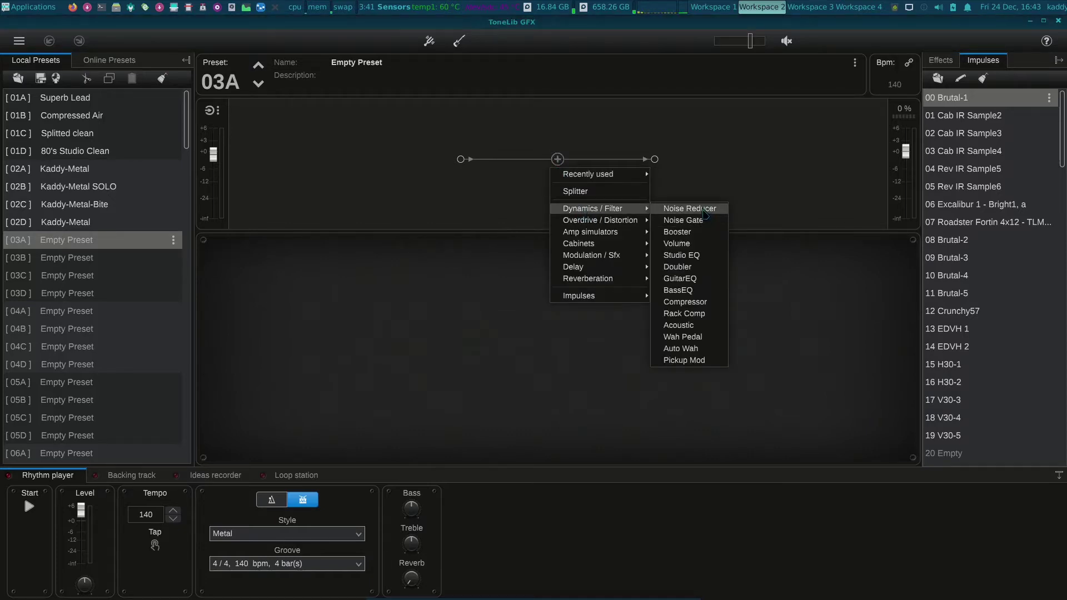
{"action": "left_click", "coordinate": [689, 209]}
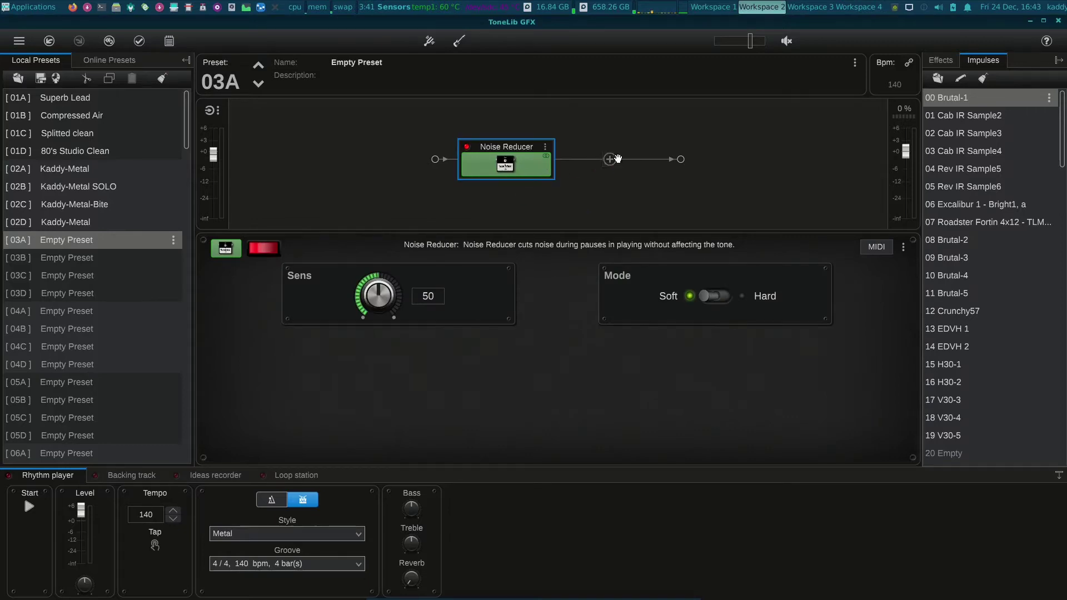
- Add a Super OD overdrive to the signal chain after the Noise Reducer
{"action": "left_click", "coordinate": [610, 159]}
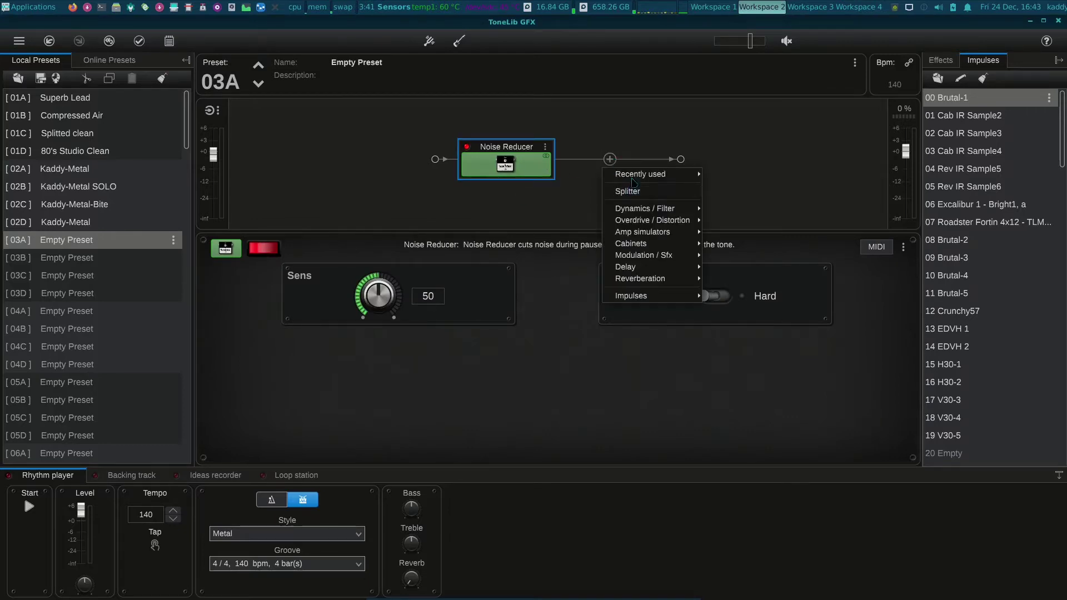
{"action": "mouse_move", "coordinate": [645, 209]}
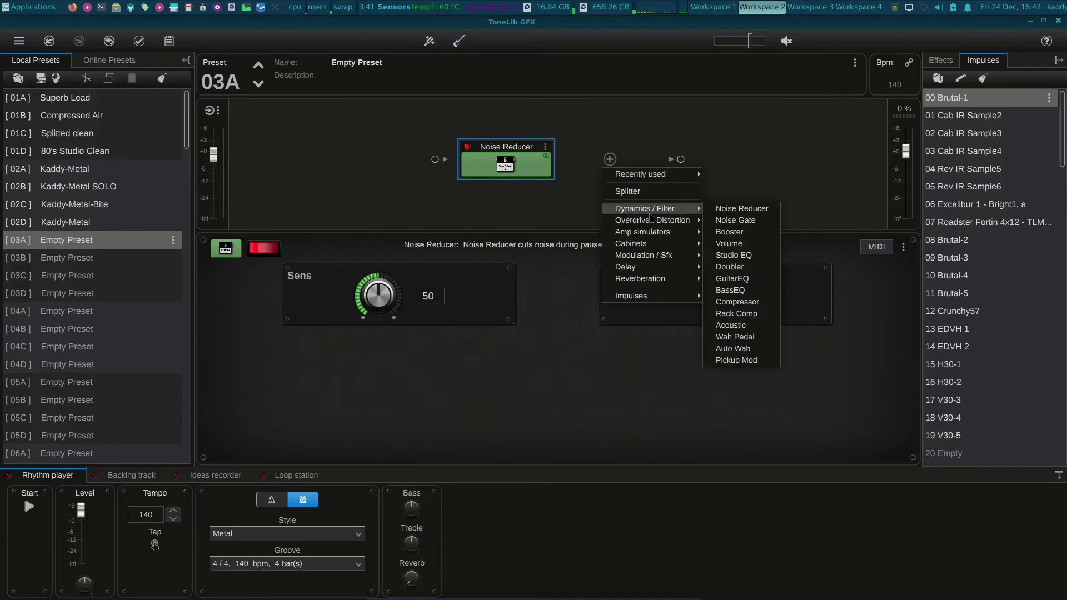
{"action": "left_click", "coordinate": [734, 220]}
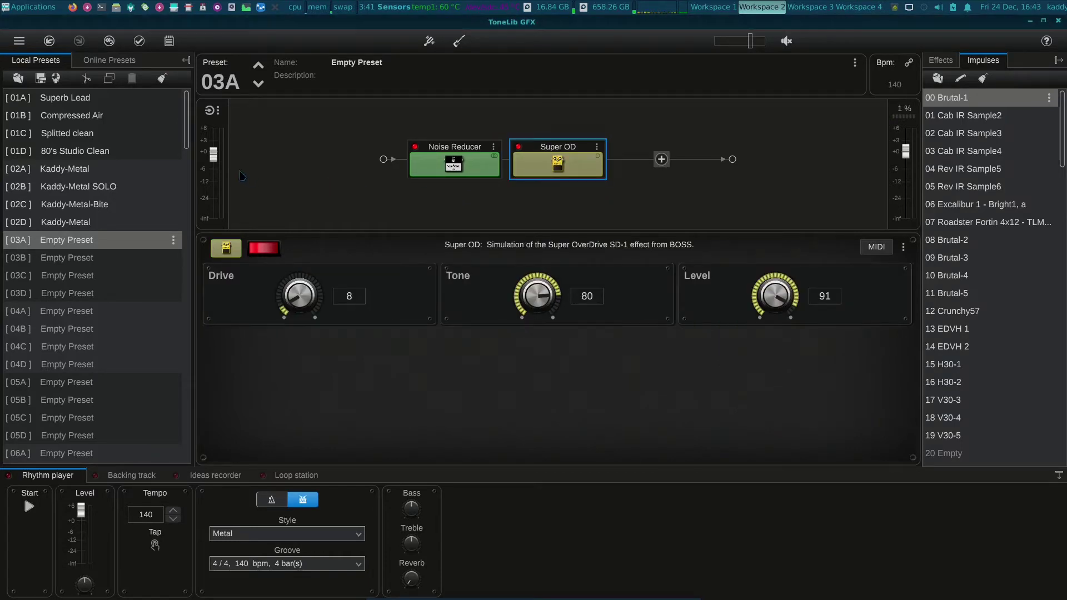
- Add the Ms JCM900 amp simulator to the signal chain after the Super OD
{"action": "left_click", "coordinate": [661, 159]}
{"action": "mouse_move", "coordinate": [699, 215]}
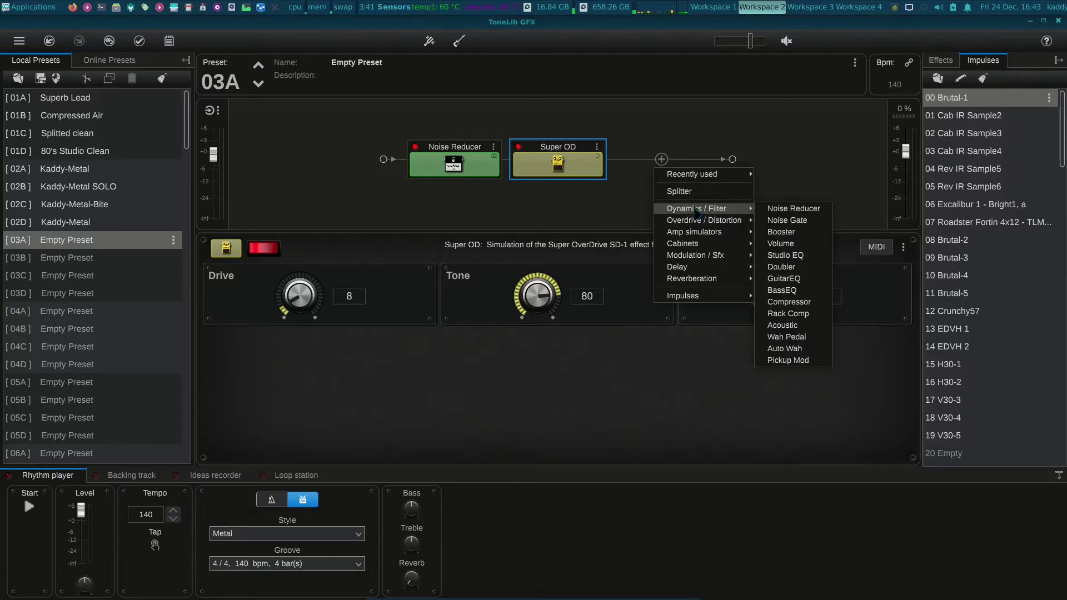
{"action": "mouse_move", "coordinate": [692, 234]}
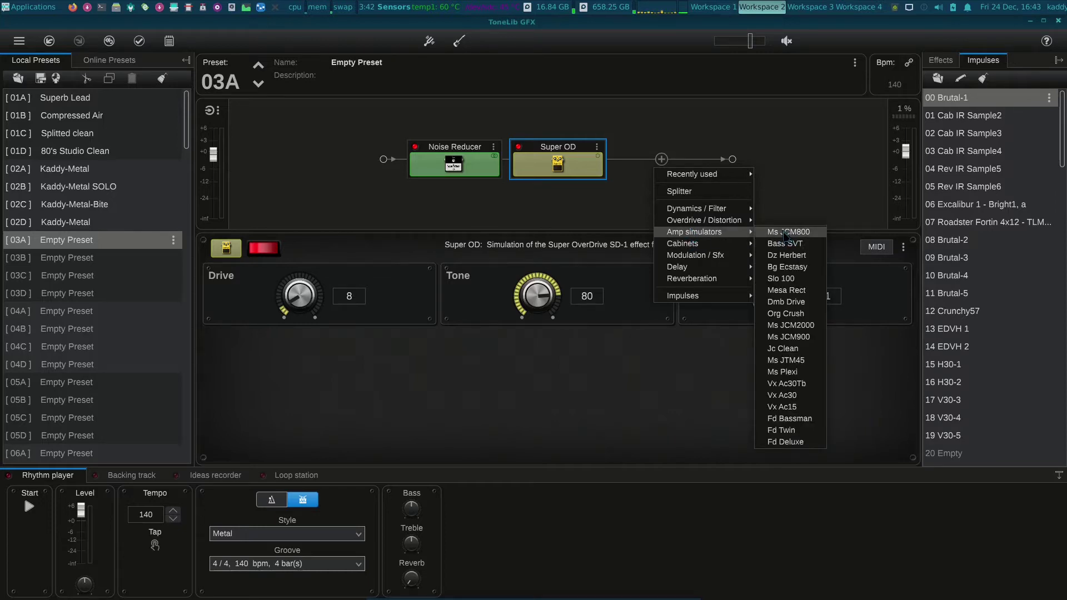
{"action": "left_click", "coordinate": [785, 337]}
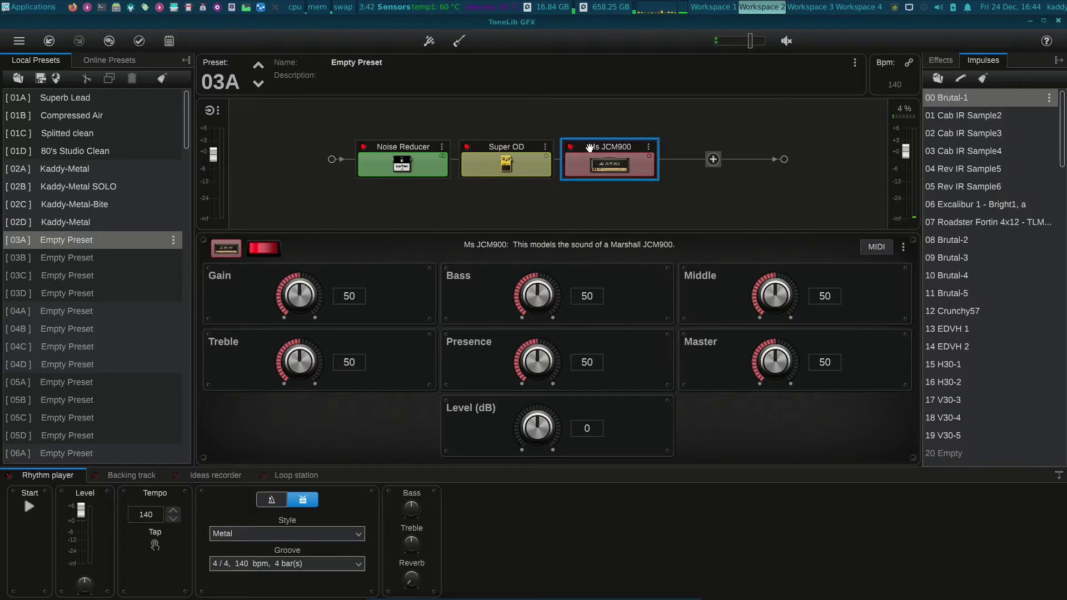
- Add a Guitar IRs Cab after the Ms JCM900 and set its model to Peavey 5150 (4x12")
{"action": "left_click", "coordinate": [713, 160]}
{"action": "mouse_move", "coordinate": [792, 234]}
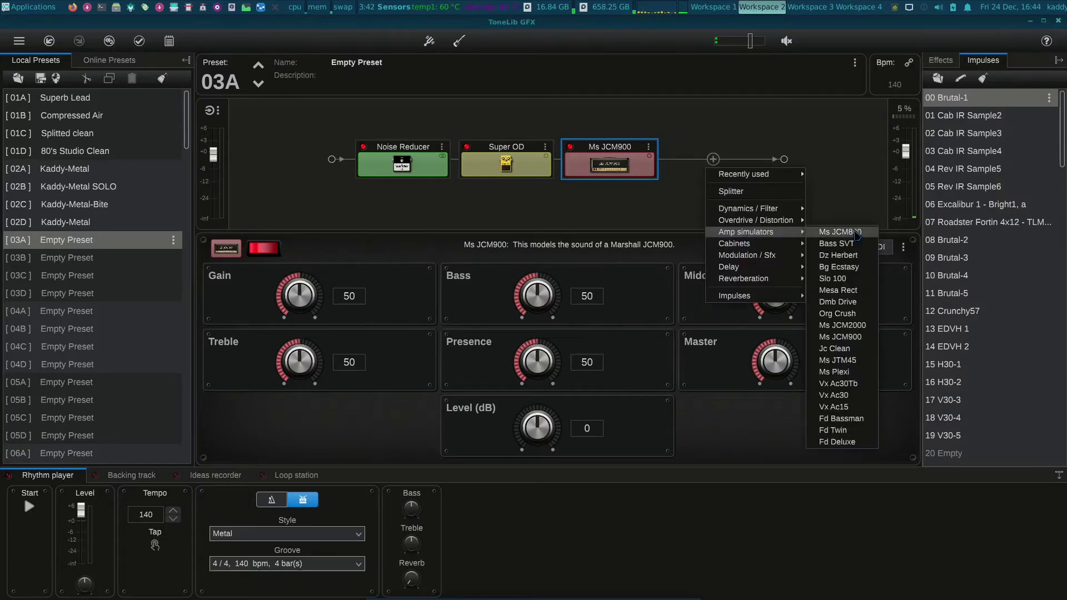
{"action": "left_click", "coordinate": [833, 244]}
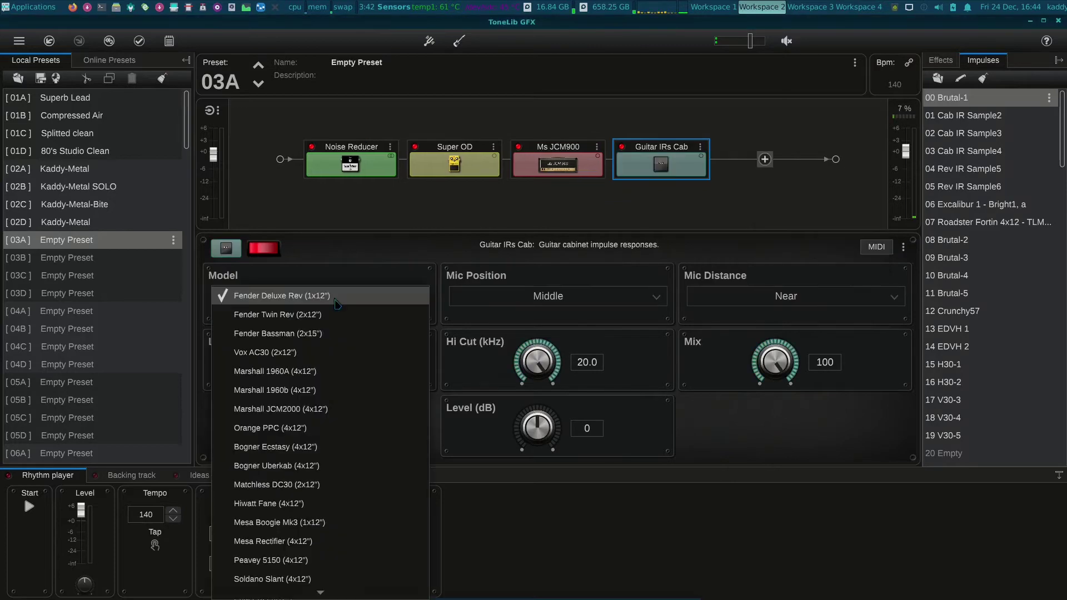
{"action": "scroll", "coordinate": [306, 483], "scroll_direction": "down", "scroll_amount": 2}
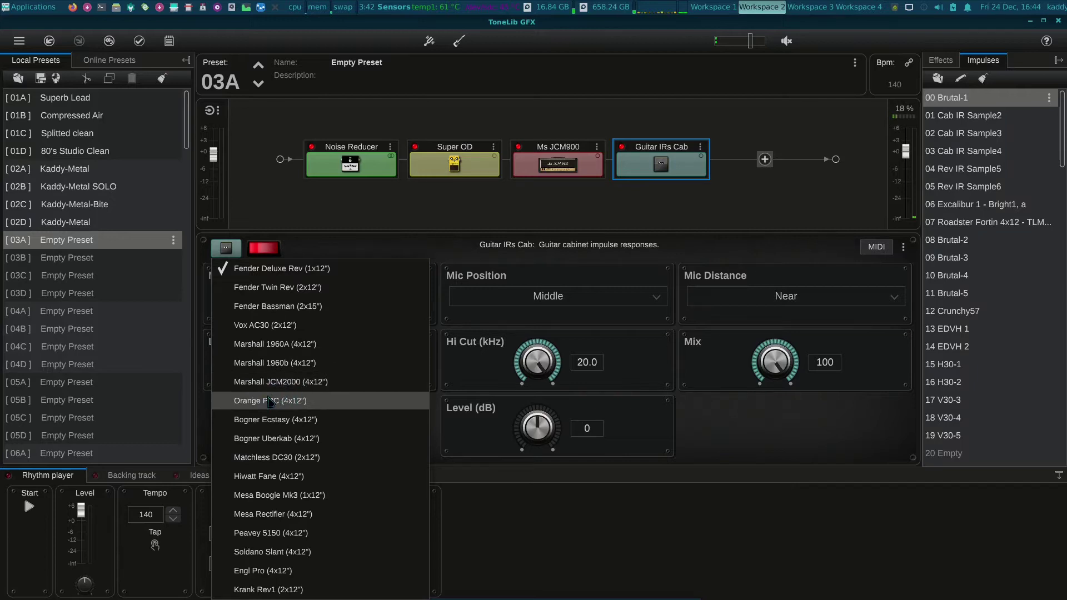
{"action": "left_click", "coordinate": [254, 534]}
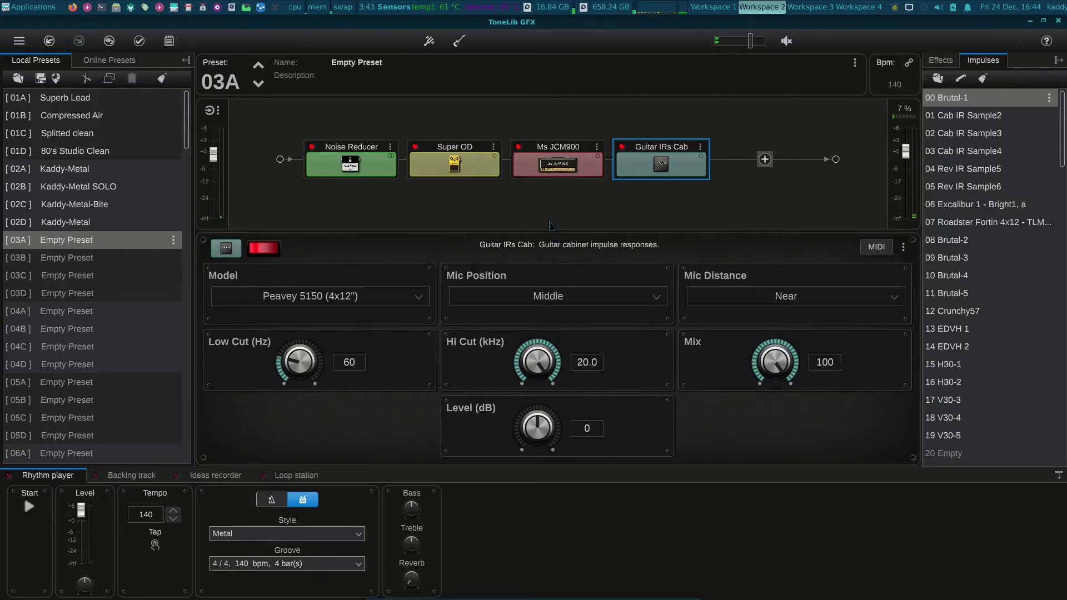
{"action": "left_click", "coordinate": [764, 160]}
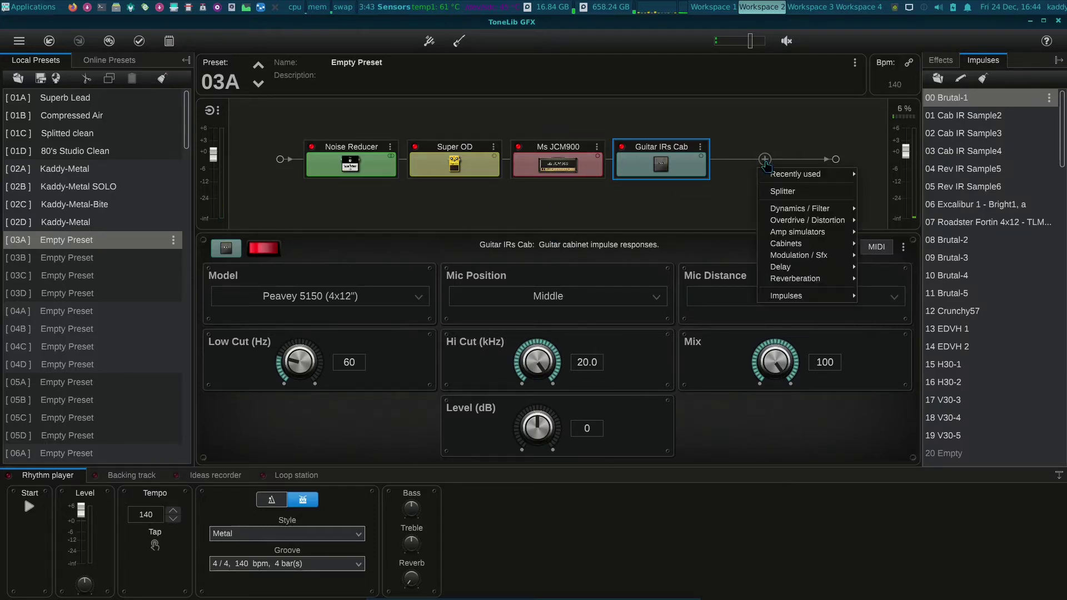
{"action": "mouse_move", "coordinate": [776, 259]}
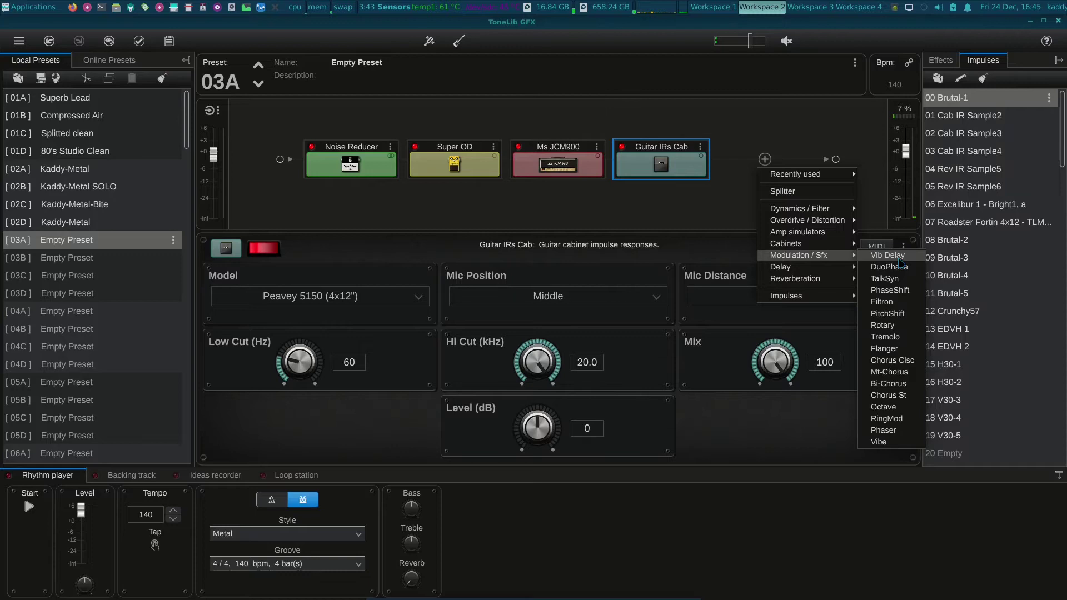
{"action": "left_click", "coordinate": [941, 61]}
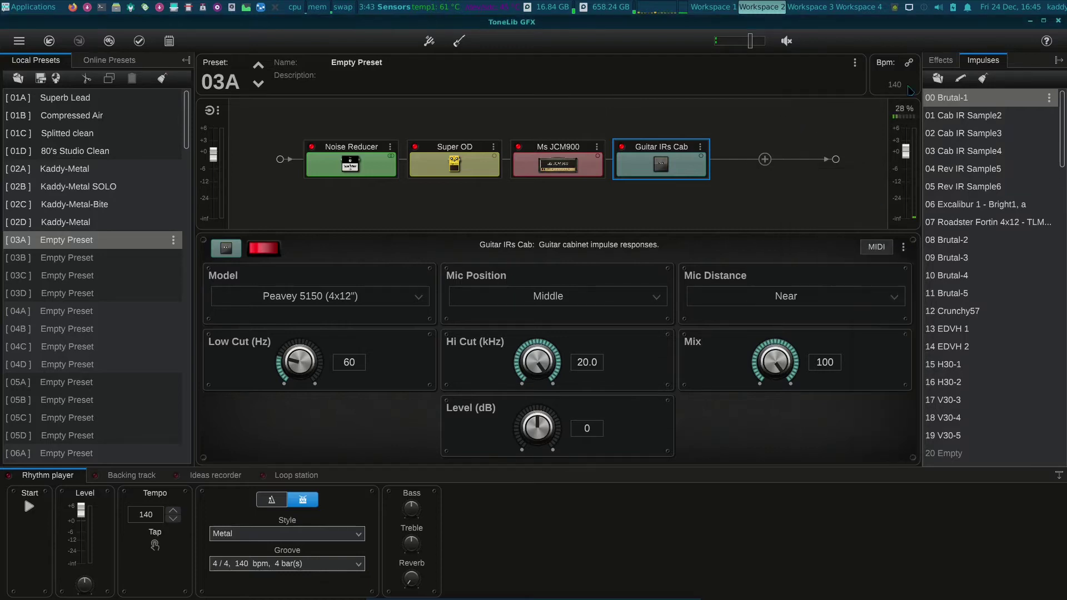
- Add the Vib Delay from the Modulation / Sfx effects library to the chain after the Guitar IRs Cab
{"action": "left_click", "coordinate": [941, 61]}
{"action": "scroll", "coordinate": [1004, 217], "scroll_direction": "down", "scroll_amount": 2}
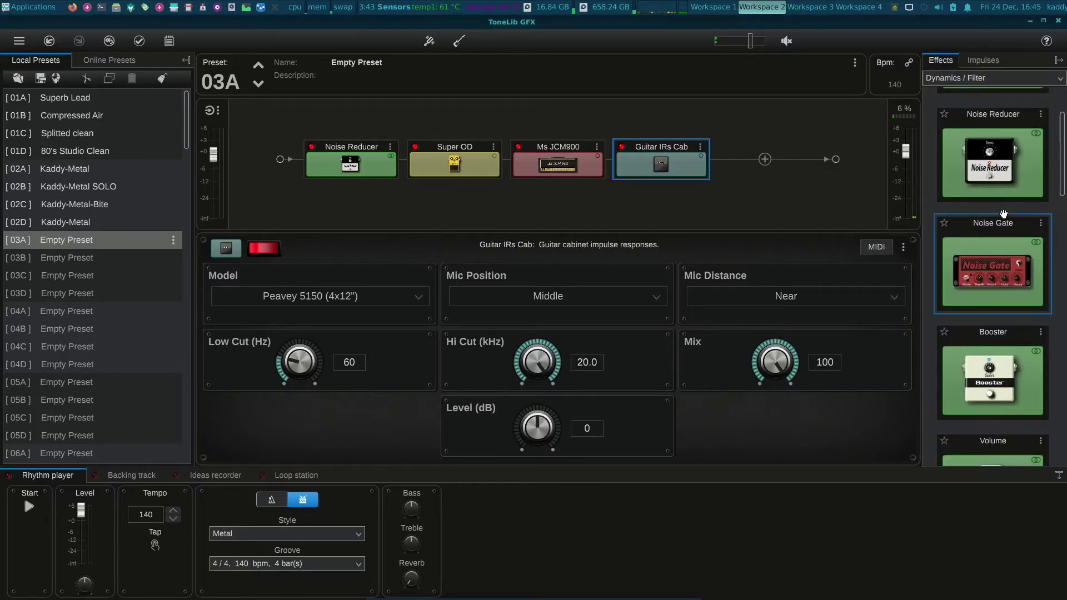
{"action": "scroll", "coordinate": [1003, 216], "scroll_direction": "down", "scroll_amount": 5}
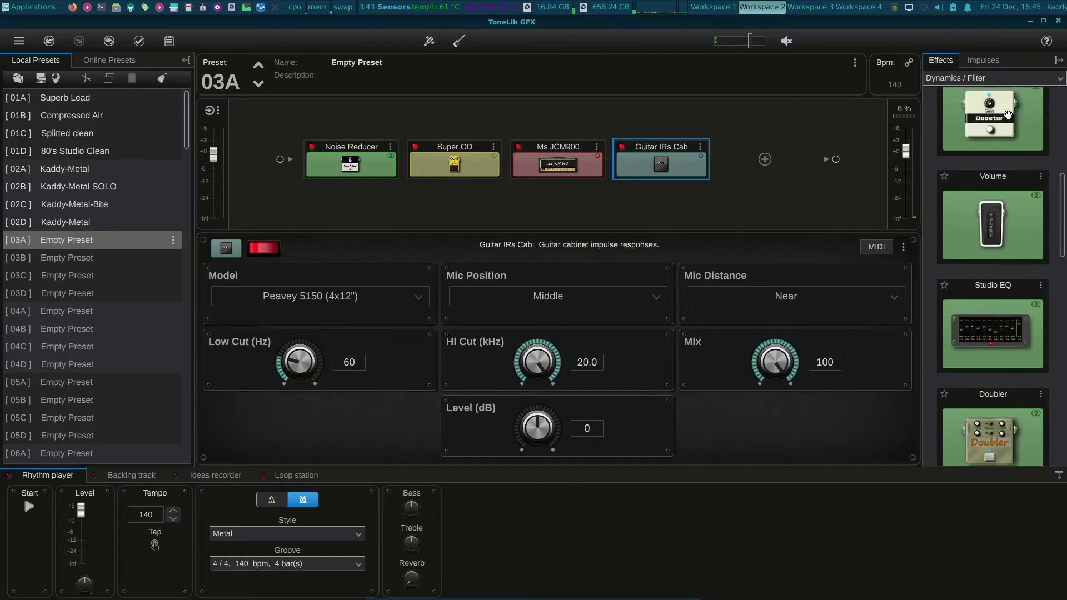
{"action": "left_click", "coordinate": [968, 84]}
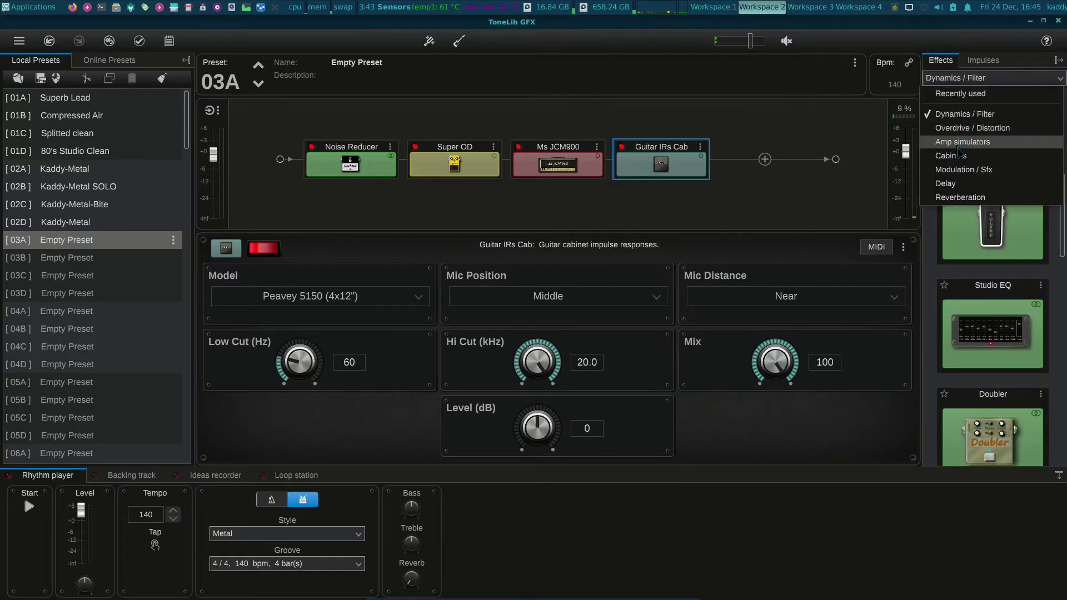
{"action": "left_click", "coordinate": [951, 169]}
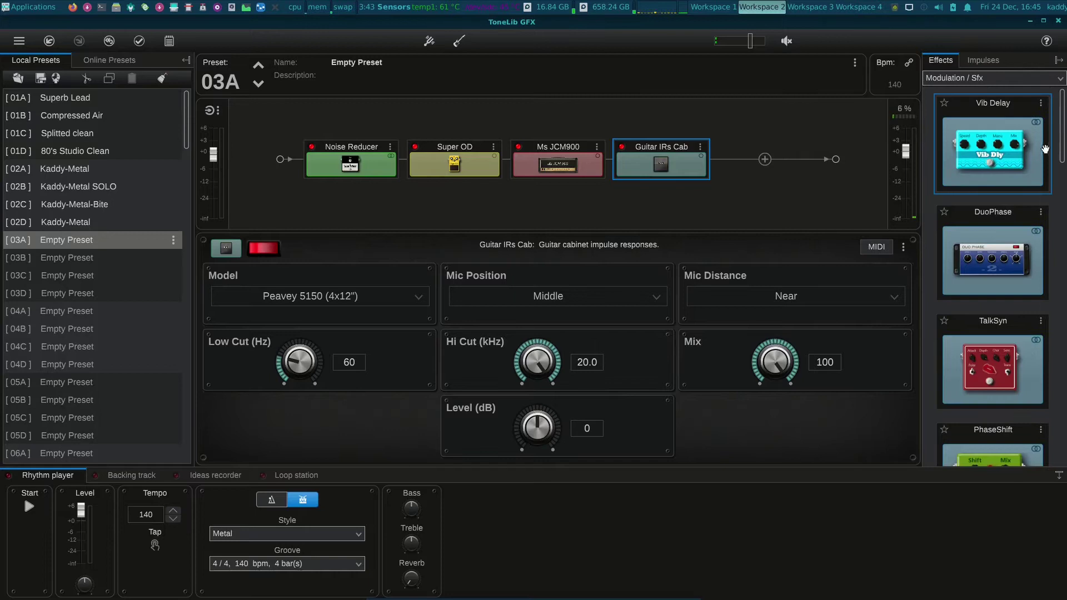
{"action": "mouse_move", "coordinate": [1059, 133]}
{"action": "left_mouse_down"}
{"action": "mouse_move", "coordinate": [1064, 141]}
{"action": "mouse_move", "coordinate": [1063, 116]}
{"action": "left_mouse_up"}
{"action": "left_click_drag", "start_coordinate": [983, 154], "coordinate": [717, 164]}
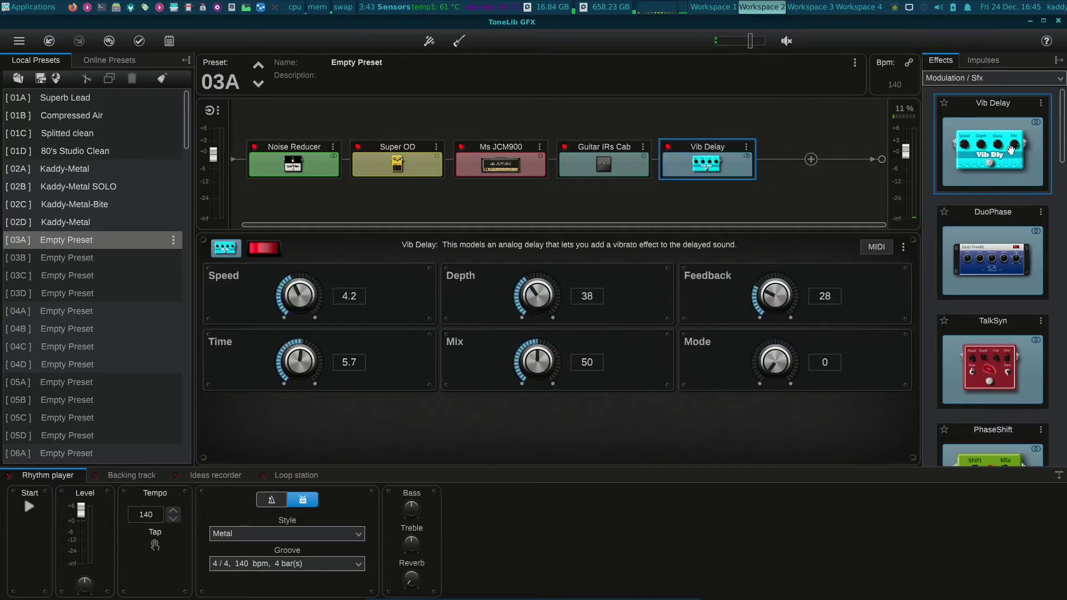
- Look through the remaining Modulation / Sfx effects and the Delay effects in the effects library
{"action": "scroll", "coordinate": [1004, 230], "scroll_direction": "down", "scroll_amount": 2}
{"action": "scroll", "coordinate": [1003, 217], "scroll_direction": "down", "scroll_amount": 10}
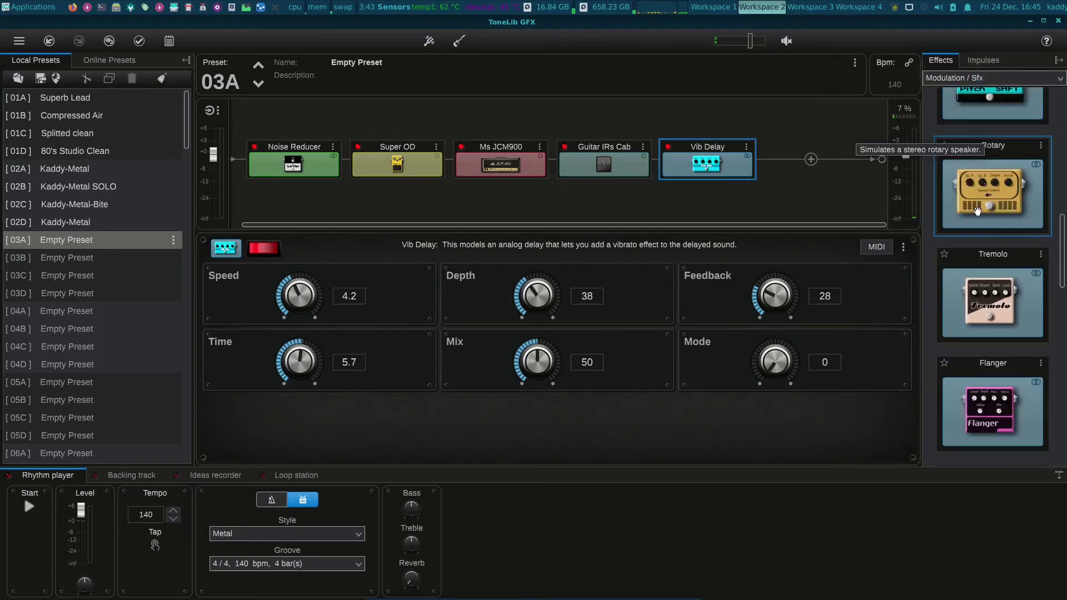
{"action": "scroll", "coordinate": [975, 207], "scroll_direction": "down", "scroll_amount": 8}
{"action": "scroll", "coordinate": [976, 255], "scroll_direction": "down", "scroll_amount": 5}
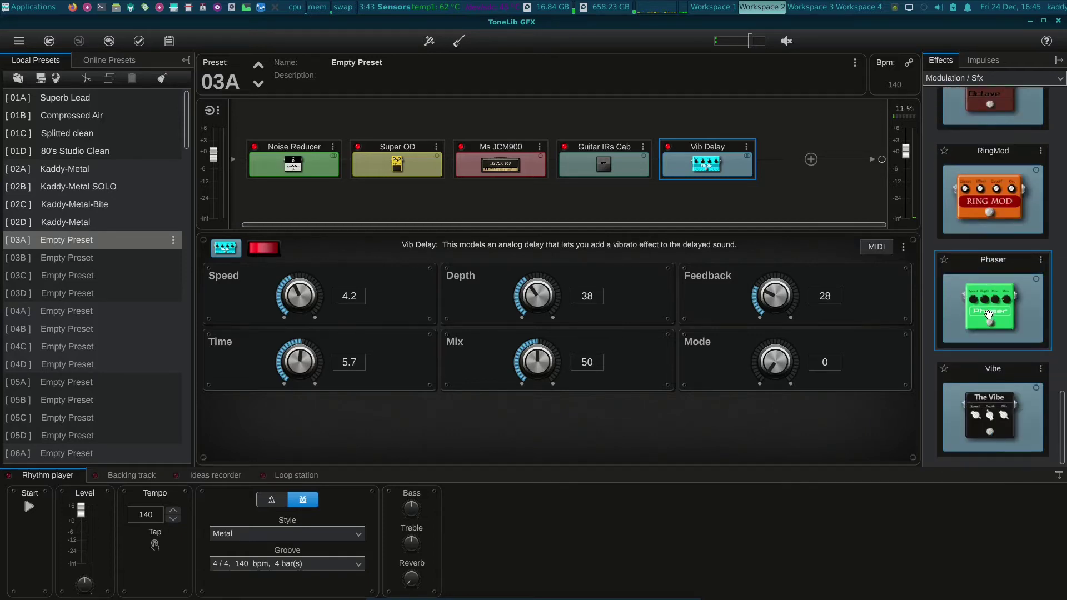
{"action": "left_click", "coordinate": [973, 78]}
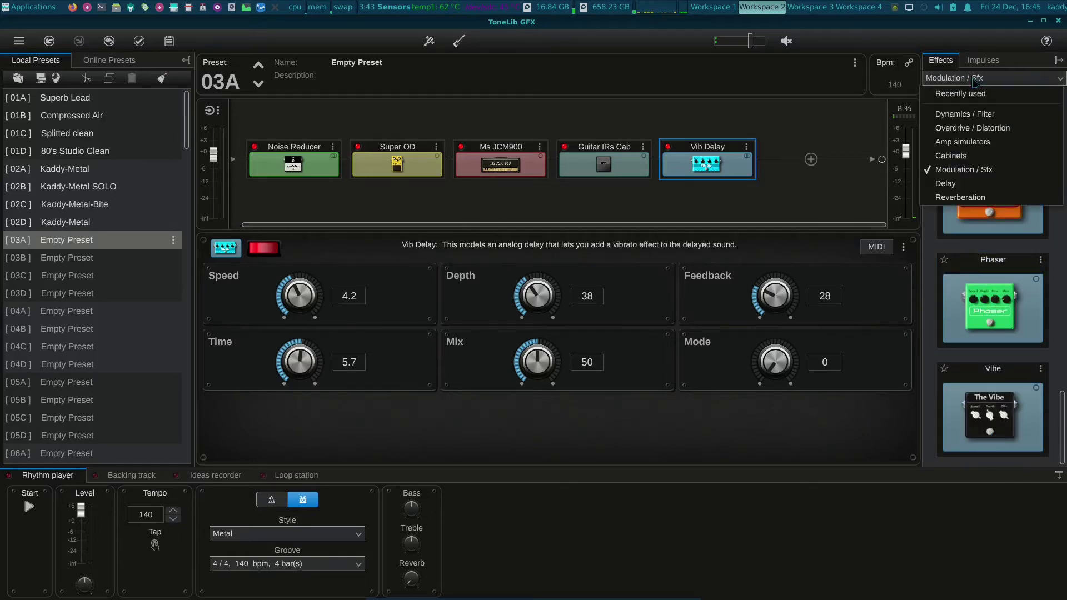
{"action": "left_click", "coordinate": [951, 191]}
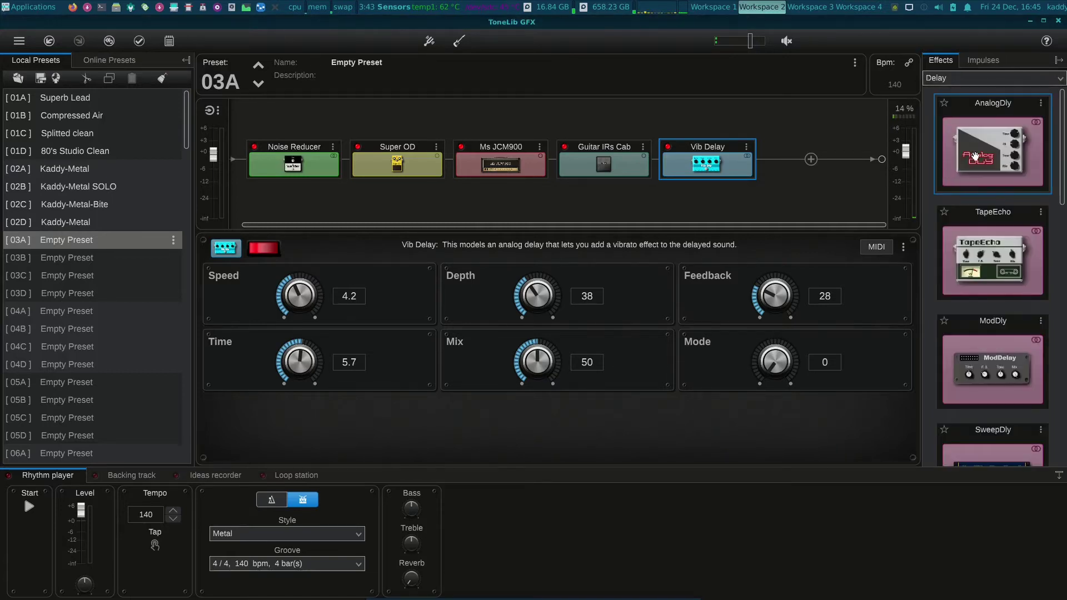
{"action": "scroll", "coordinate": [982, 165], "scroll_direction": "down", "scroll_amount": 8}
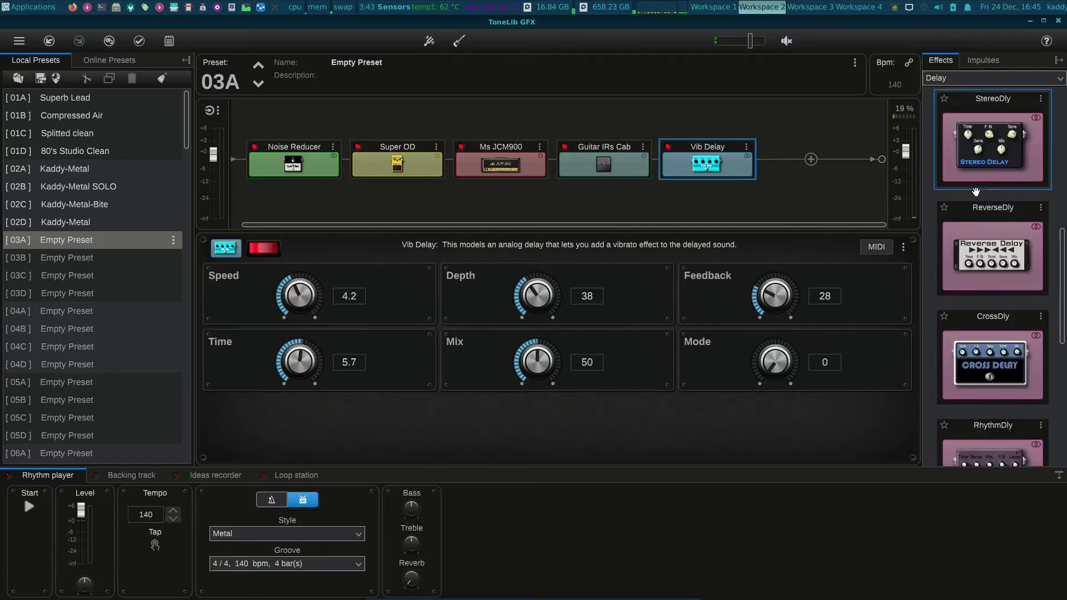
{"action": "scroll", "coordinate": [977, 195], "scroll_direction": "down", "scroll_amount": 4}
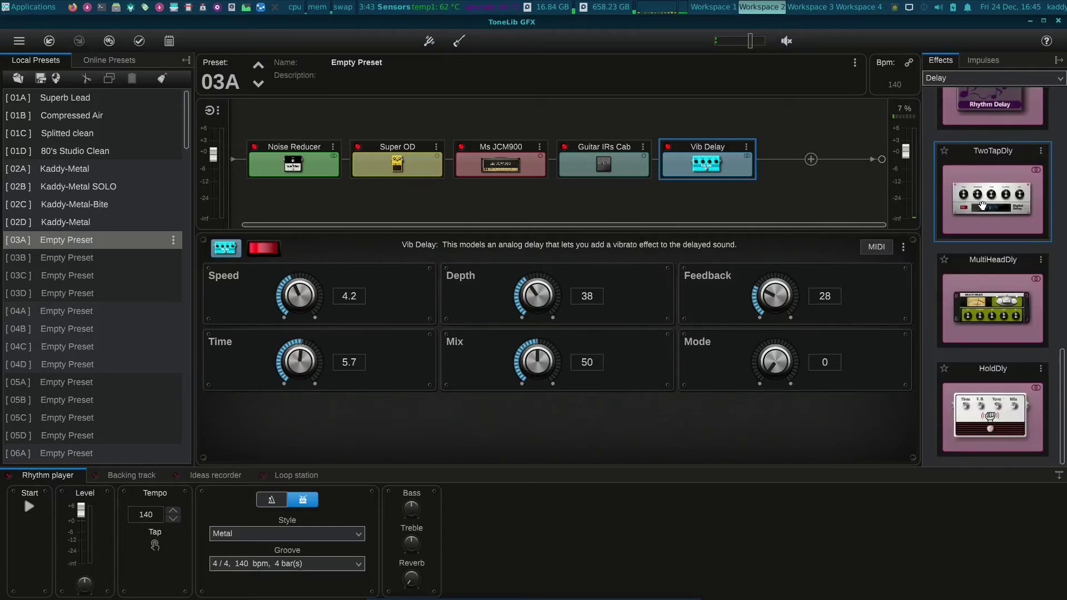
- Look through all the Reverberation effects in the effects library and return to the start of the list
{"action": "left_click", "coordinate": [981, 83]}
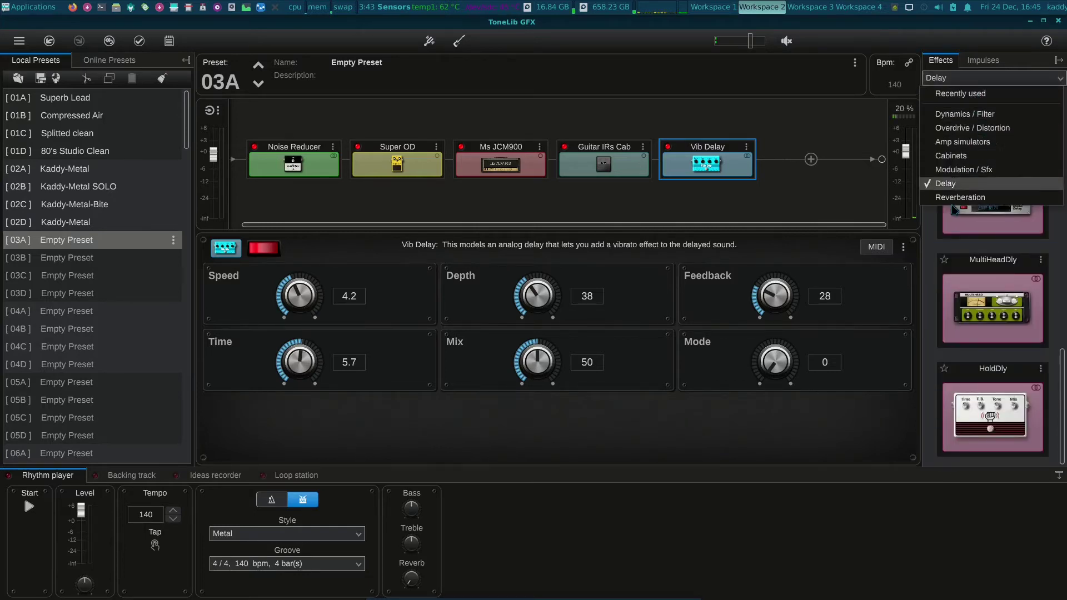
{"action": "left_click", "coordinate": [954, 201]}
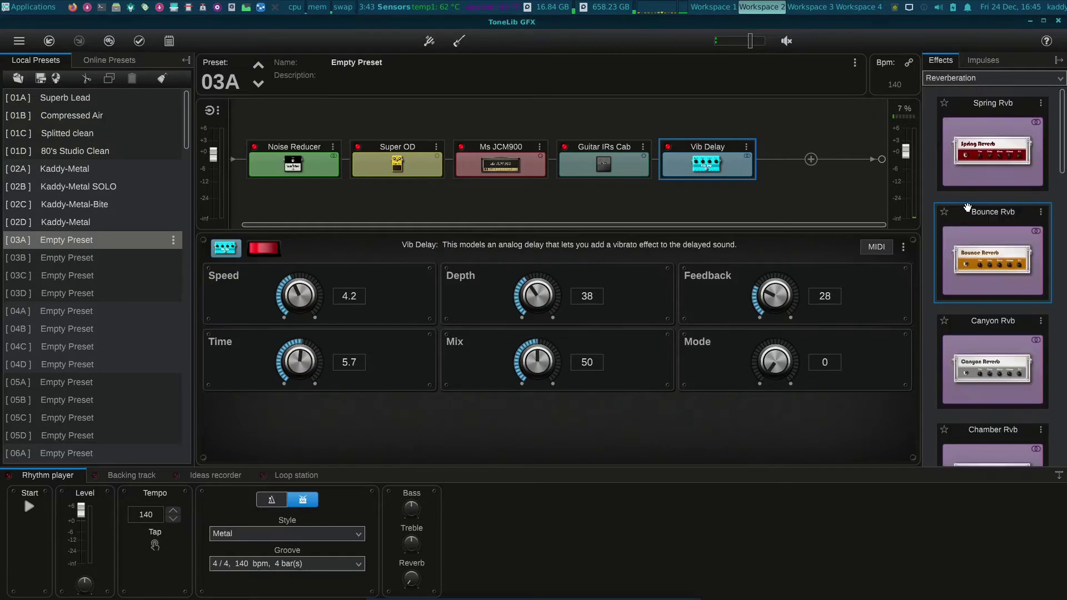
{"action": "scroll", "coordinate": [991, 287], "scroll_direction": "down", "scroll_amount": 6}
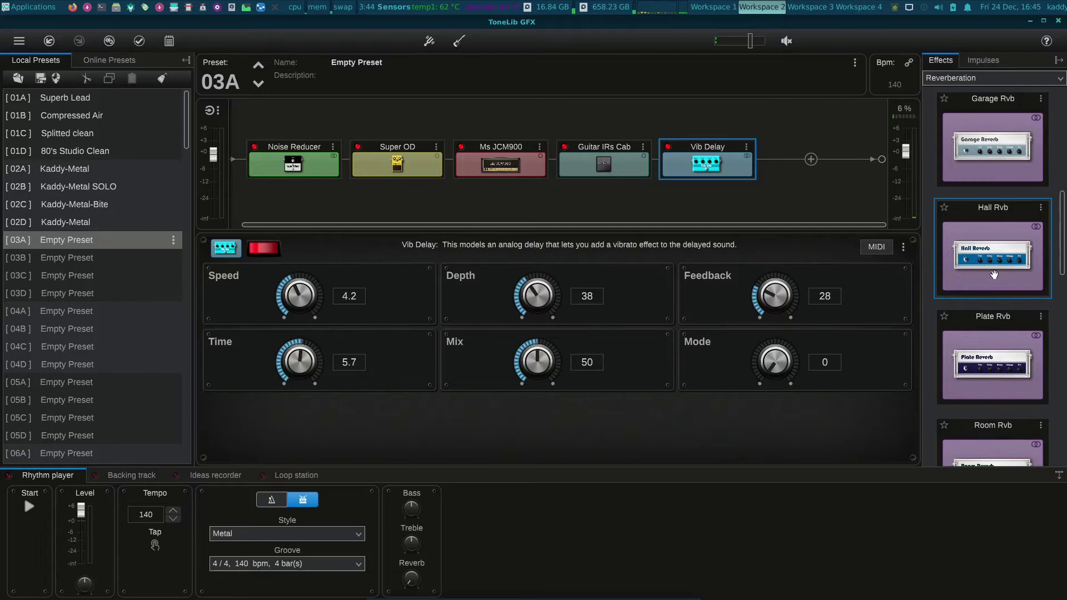
{"action": "scroll", "coordinate": [991, 284], "scroll_direction": "down", "scroll_amount": 3}
{"action": "scroll", "coordinate": [994, 275], "scroll_direction": "down", "scroll_amount": 4}
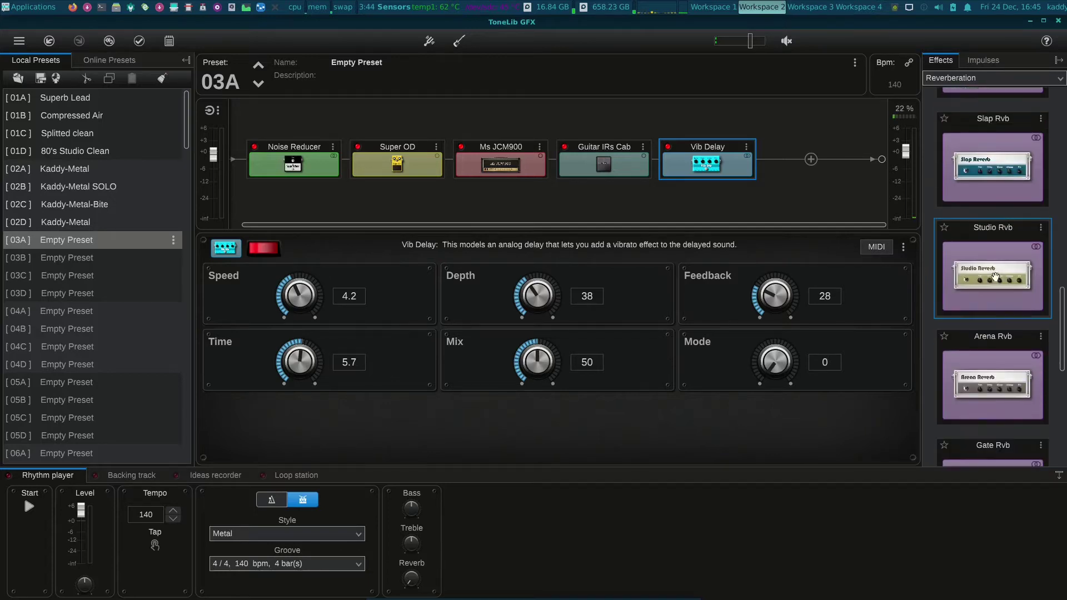
{"action": "scroll", "coordinate": [995, 286], "scroll_direction": "down", "scroll_amount": 2}
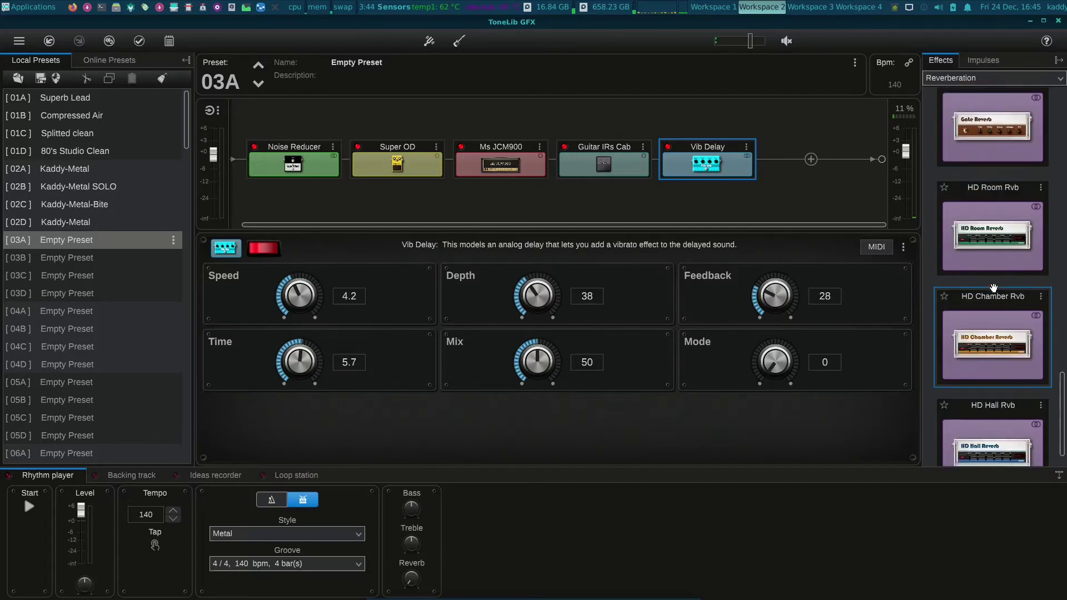
{"action": "scroll", "coordinate": [993, 287], "scroll_direction": "down", "scroll_amount": 1}
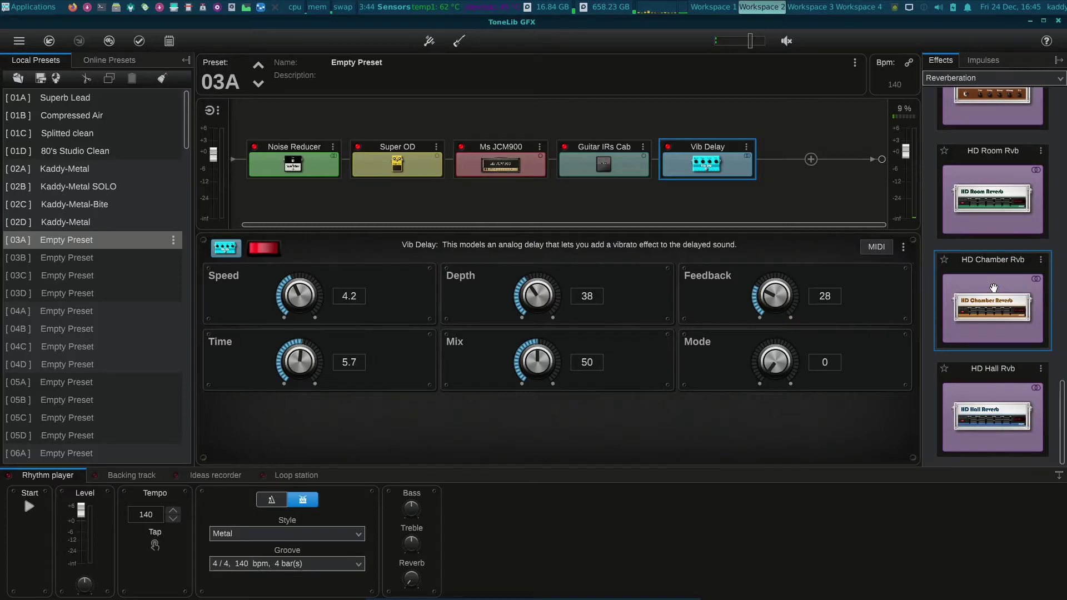
{"action": "left_click_drag", "start_coordinate": [1062, 411], "coordinate": [1061, 119]}
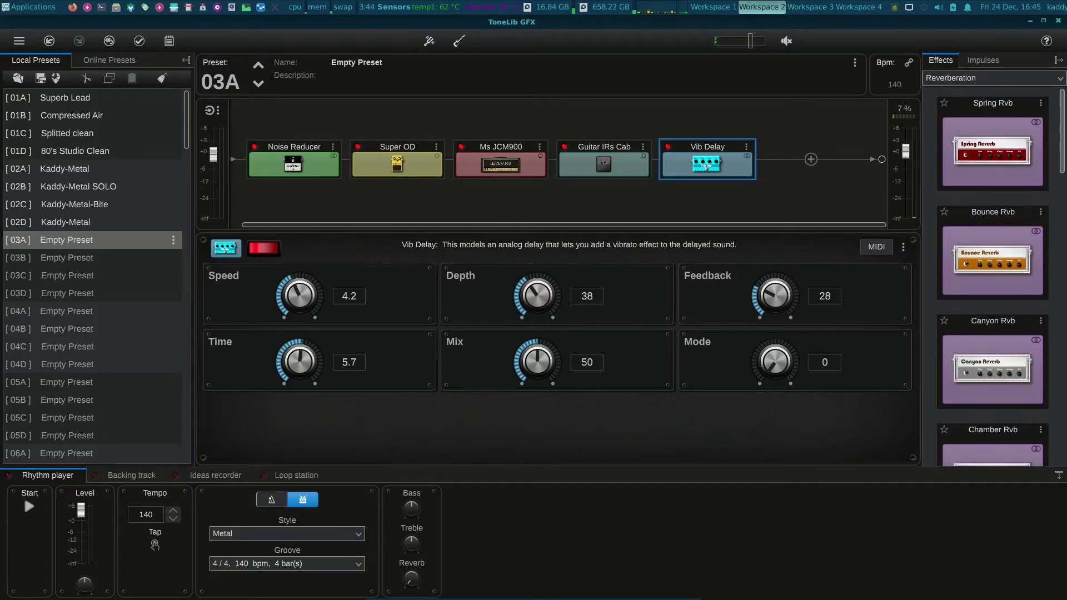
- Add the Spring Rvb after the Vib Delay and compare the sound with both effects switched off and on
{"action": "left_click_drag", "start_coordinate": [986, 159], "coordinate": [716, 169]}
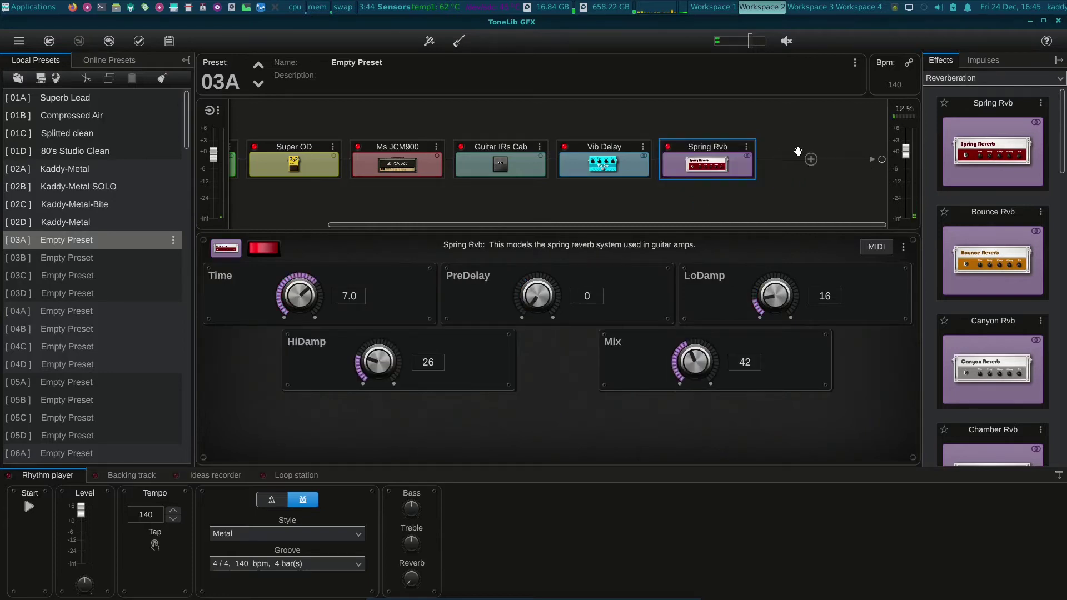
{"action": "left_click", "coordinate": [564, 147]}
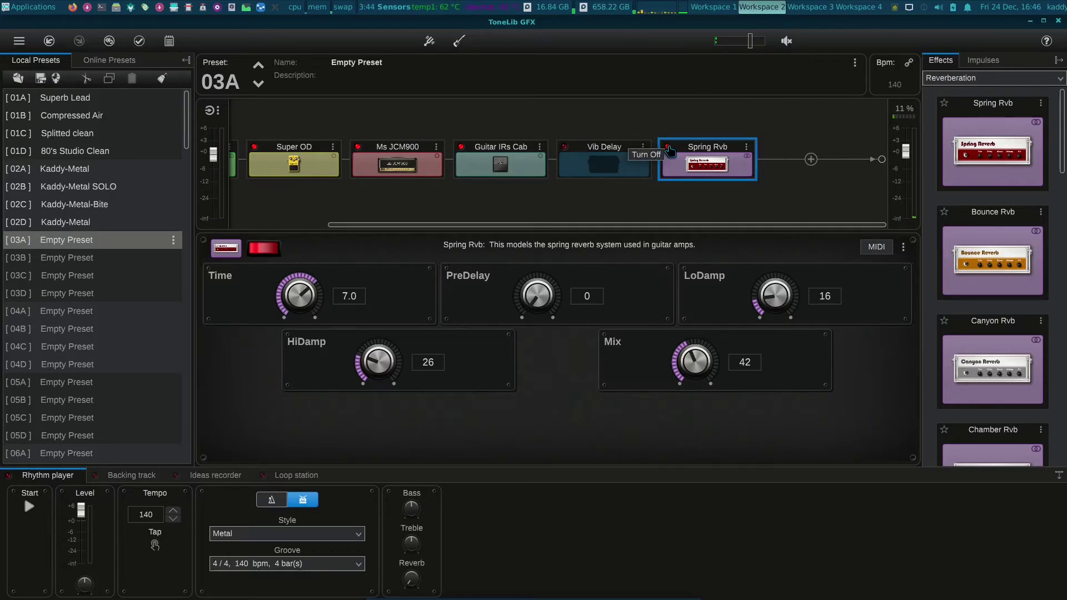
{"action": "left_click", "coordinate": [668, 148]}
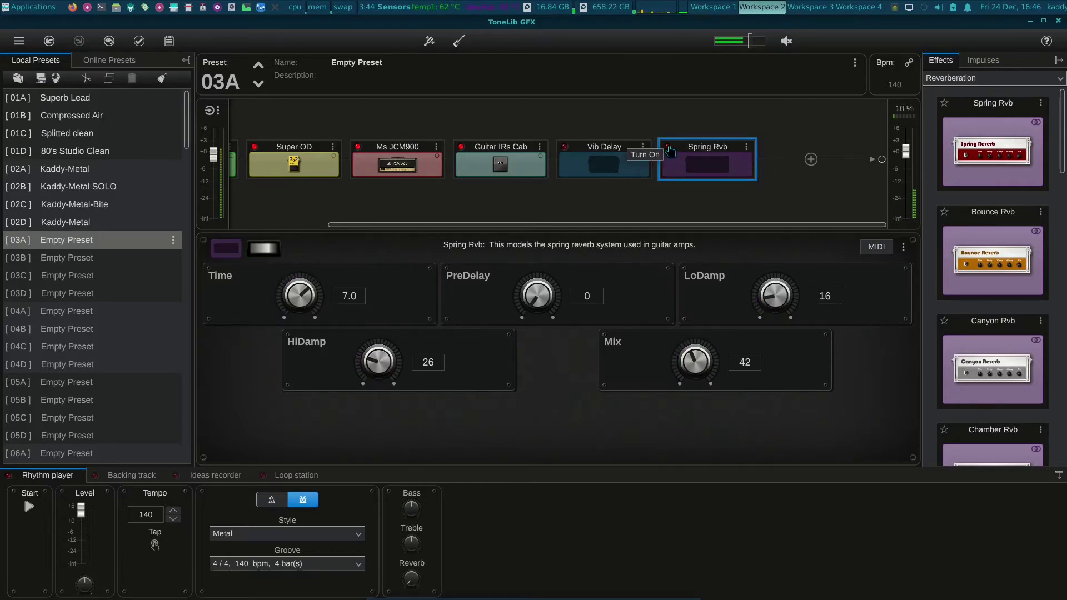
{"action": "left_click", "coordinate": [667, 148]}
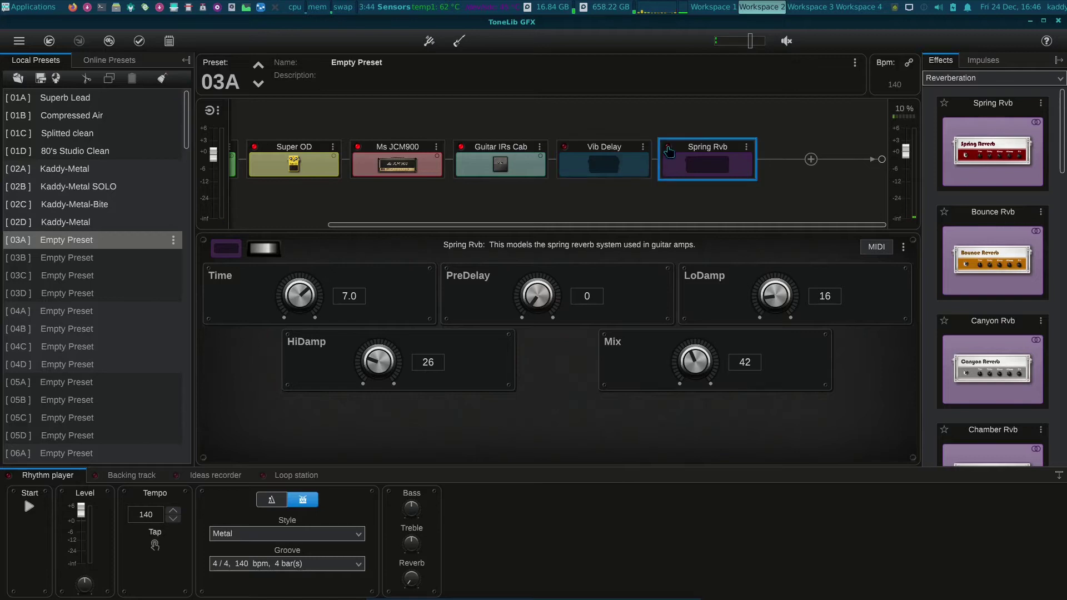
{"action": "left_click", "coordinate": [564, 148]}
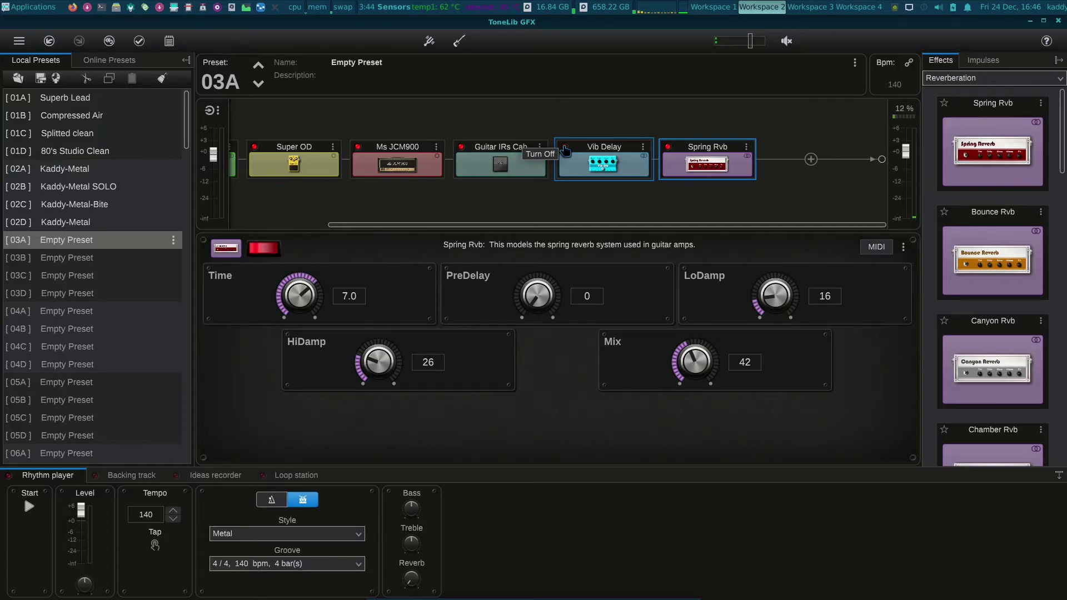
{"action": "left_click", "coordinate": [810, 161]}
{"action": "mouse_move", "coordinate": [821, 298]}
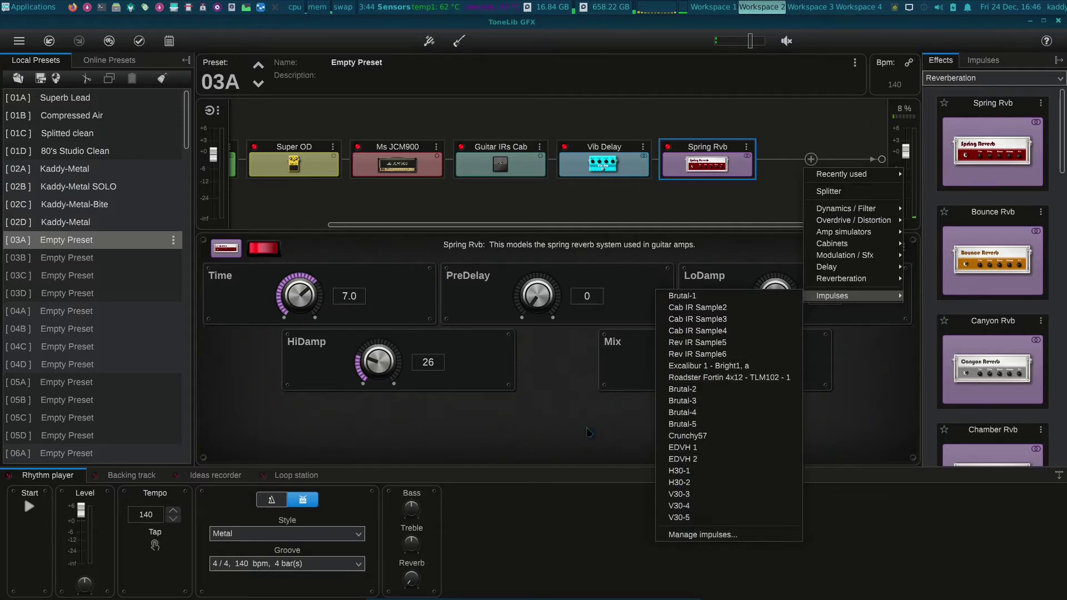
{"action": "left_click", "coordinate": [538, 447]}
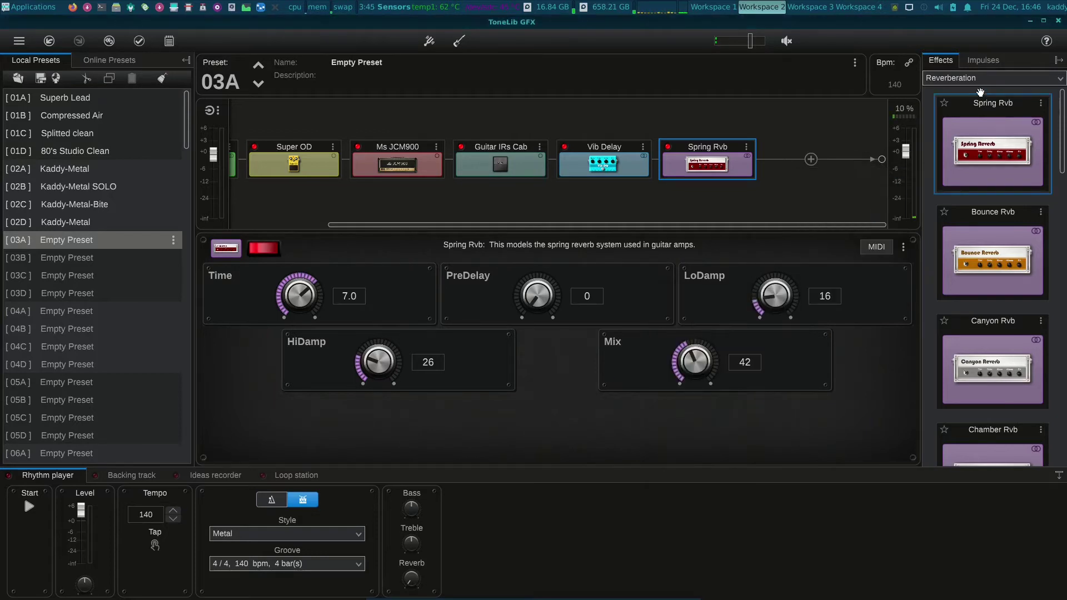
- Add the Studio EQ from the Dynamics / Filter effects to the chain between the Guitar IRs Cab and the Vib Delay
{"action": "left_click", "coordinate": [981, 79]}
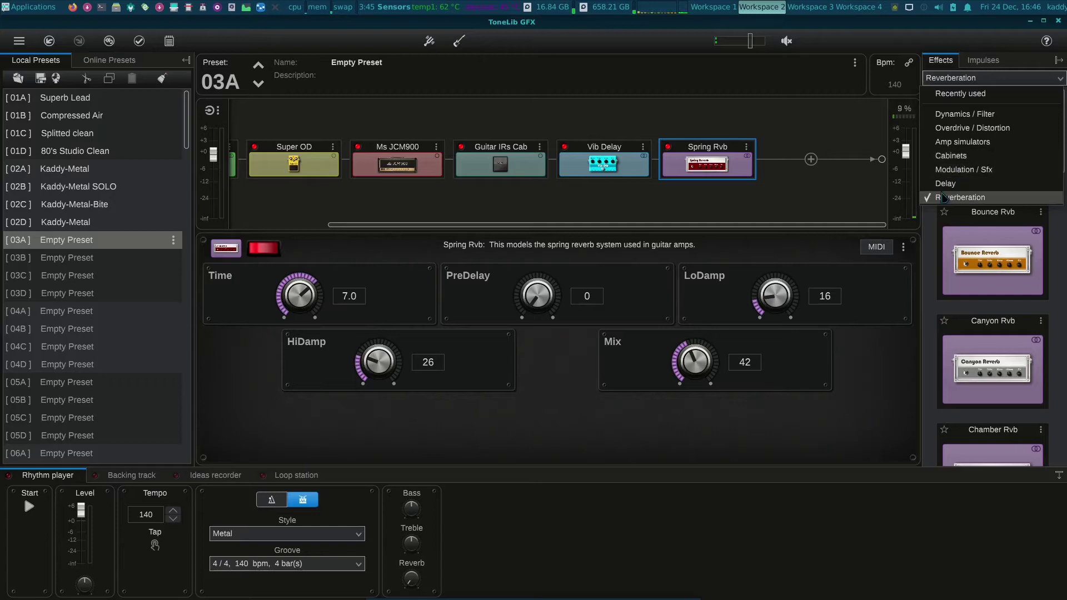
{"action": "left_click", "coordinate": [949, 119]}
{"action": "scroll", "coordinate": [969, 183], "scroll_direction": "down", "scroll_amount": 3}
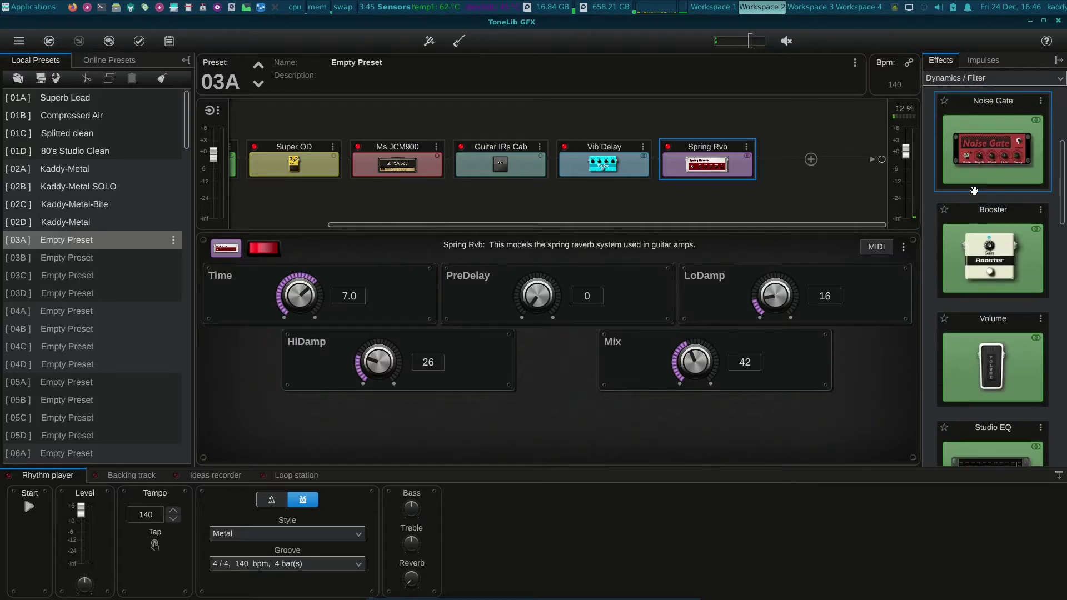
{"action": "scroll", "coordinate": [978, 191], "scroll_direction": "down", "scroll_amount": 3}
{"action": "left_click_drag", "start_coordinate": [985, 198], "coordinate": [536, 167]}
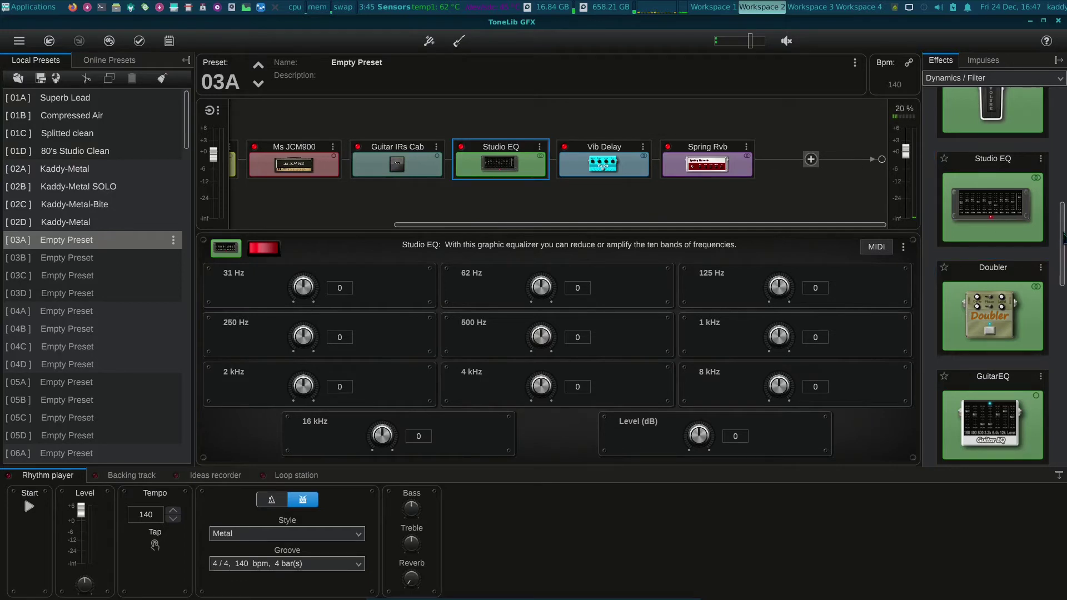
{"action": "scroll", "coordinate": [991, 202], "scroll_direction": "down", "scroll_amount": 1}
{"action": "scroll", "coordinate": [992, 278], "scroll_direction": "up", "scroll_amount": 5}
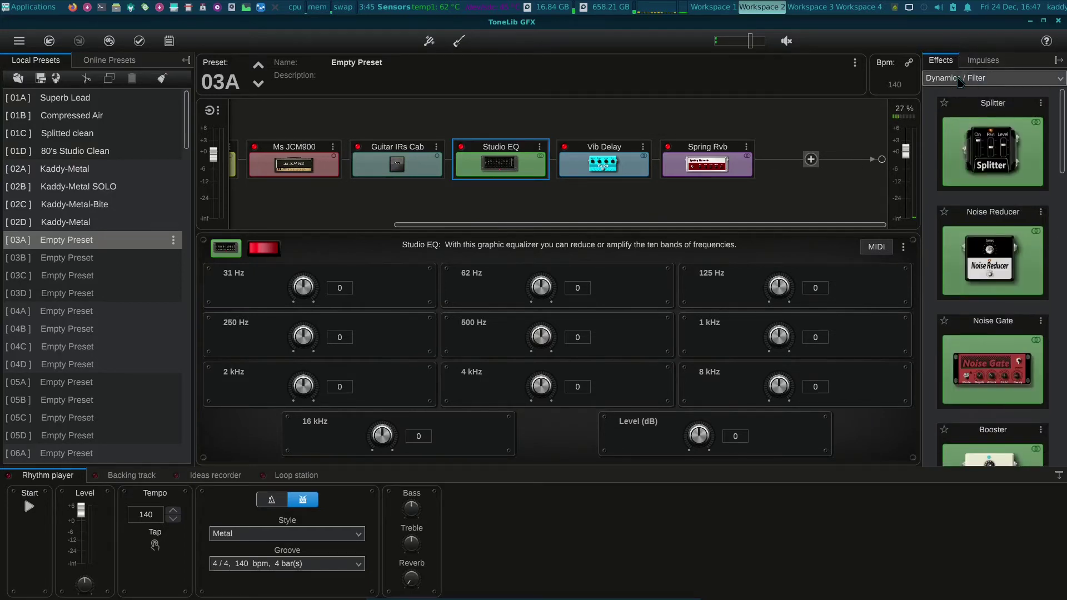
- Add the Brutal-3 impulse to the chain as an IR Processor between the Studio EQ and the Vib Delay
{"action": "left_click", "coordinate": [982, 61]}
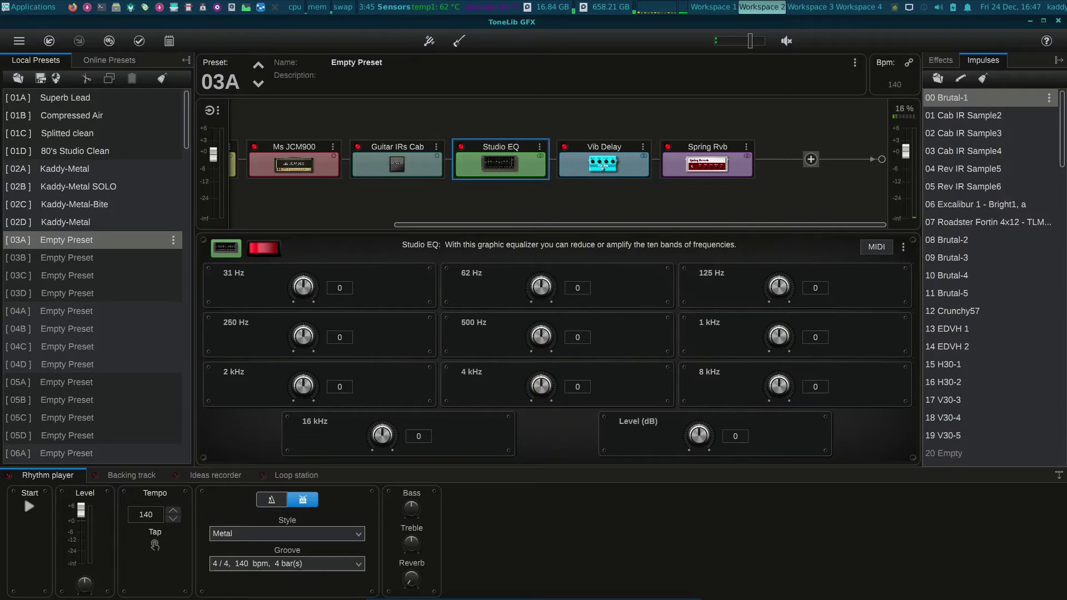
{"action": "scroll", "coordinate": [997, 228], "scroll_direction": "down", "scroll_amount": 3}
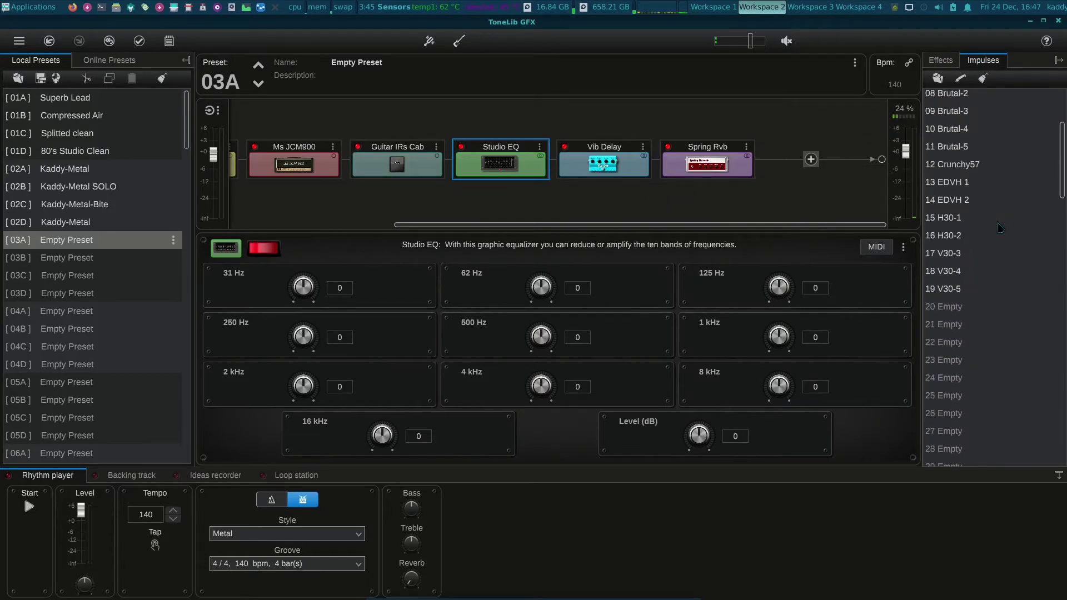
{"action": "scroll", "coordinate": [986, 223], "scroll_direction": "up", "scroll_amount": 3}
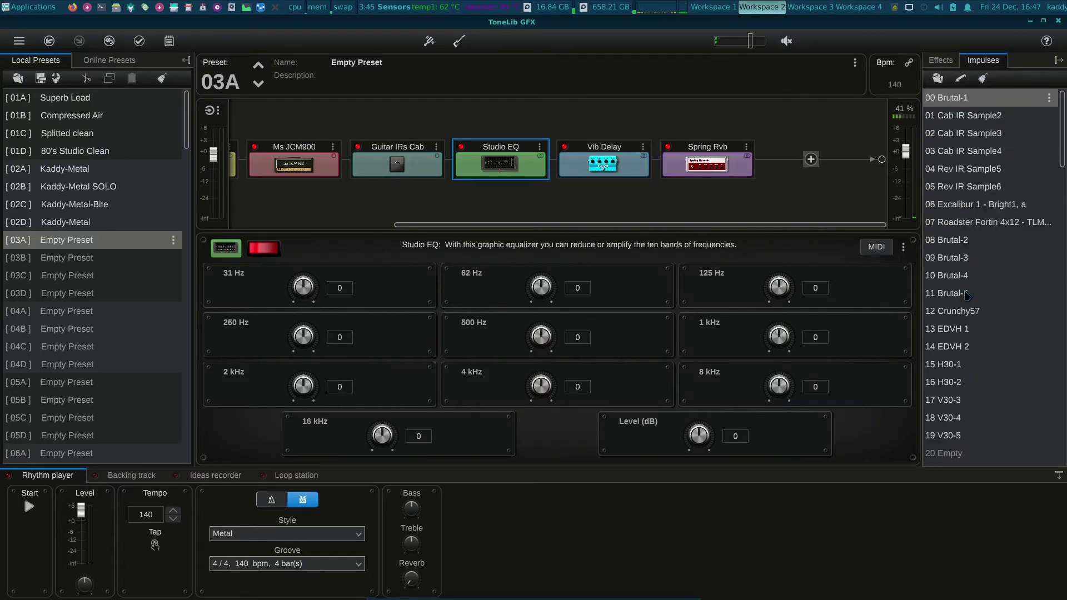
{"action": "left_click_drag", "start_coordinate": [964, 258], "coordinate": [603, 191]}
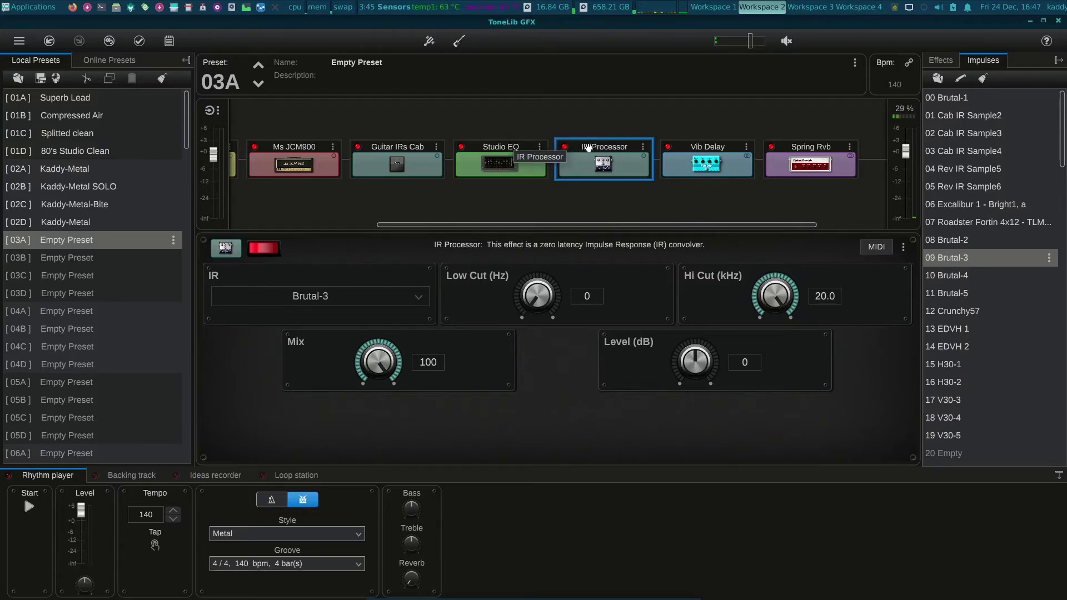
- Turn off the Guitar IRs Cab and the Vib Delay in the chain
{"action": "left_click", "coordinate": [358, 148]}
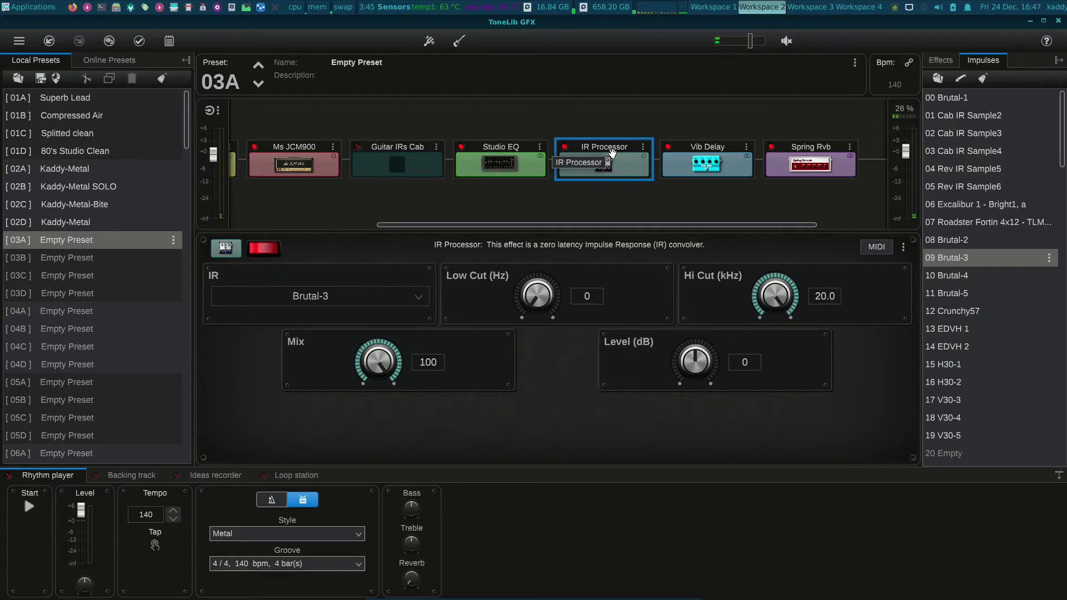
{"action": "left_click", "coordinate": [698, 159]}
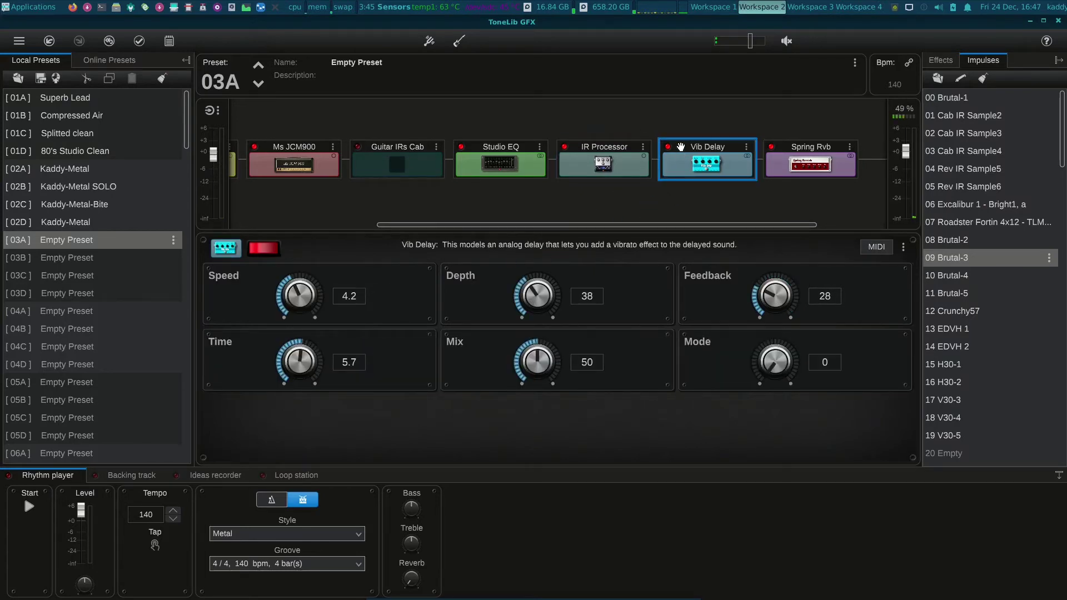
{"action": "left_click", "coordinate": [667, 147]}
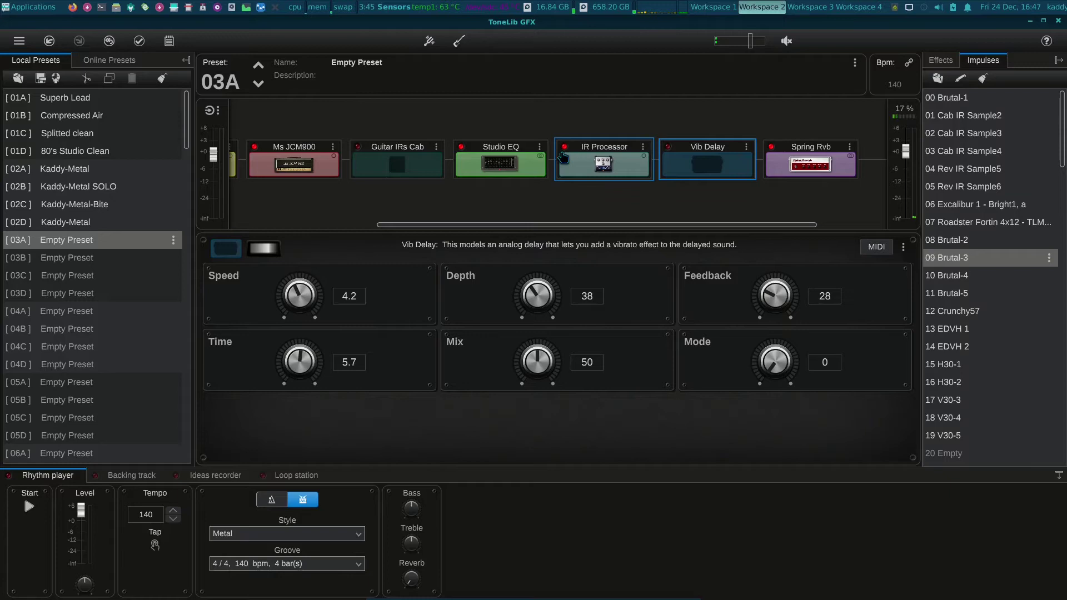
{"action": "left_click", "coordinate": [789, 156]}
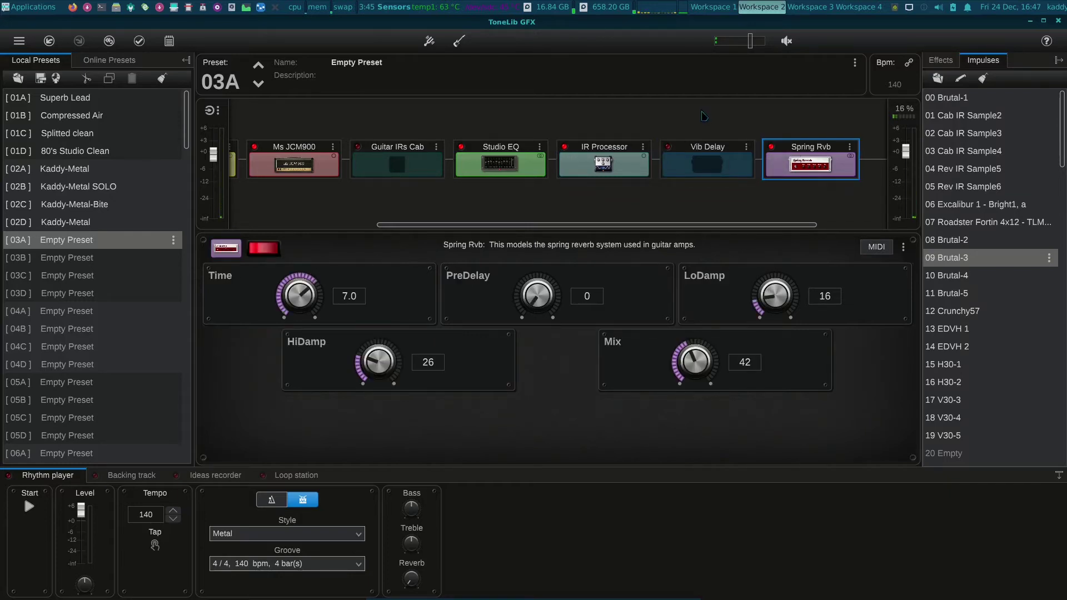
- Compare the Guitar IRs Cab with the IR Processor by switching between them, leaving only the IR Processor on
{"action": "left_click", "coordinate": [616, 166]}
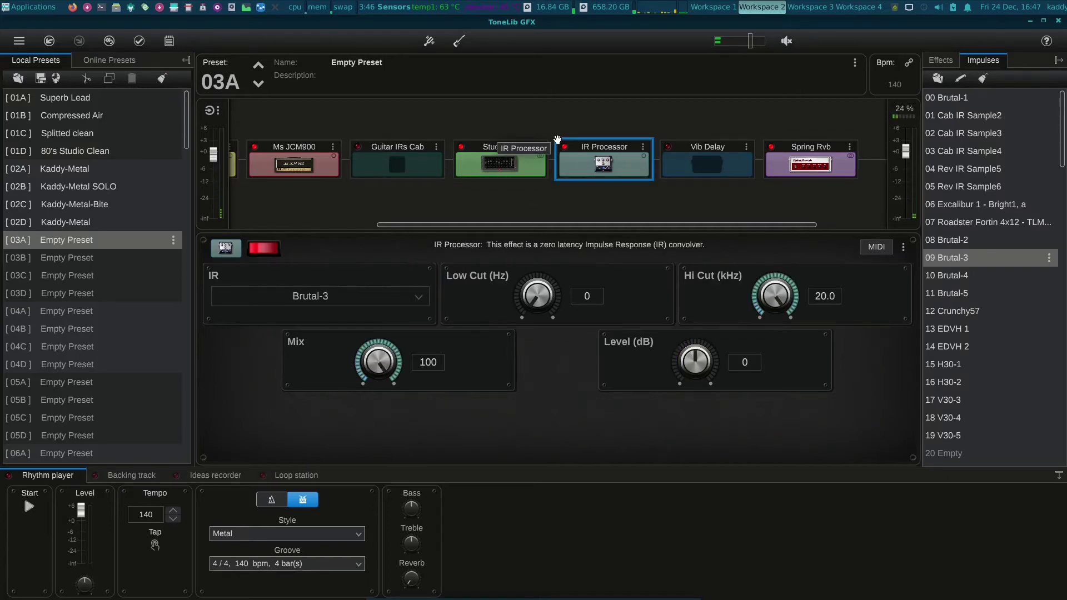
{"action": "left_click", "coordinate": [565, 147]}
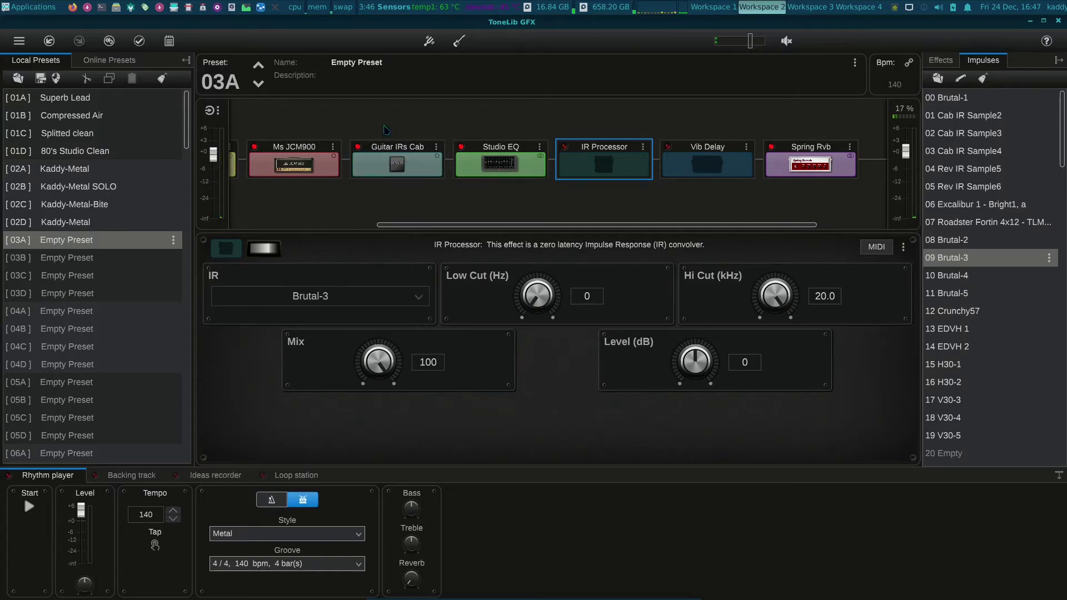
{"action": "left_click", "coordinate": [358, 147]}
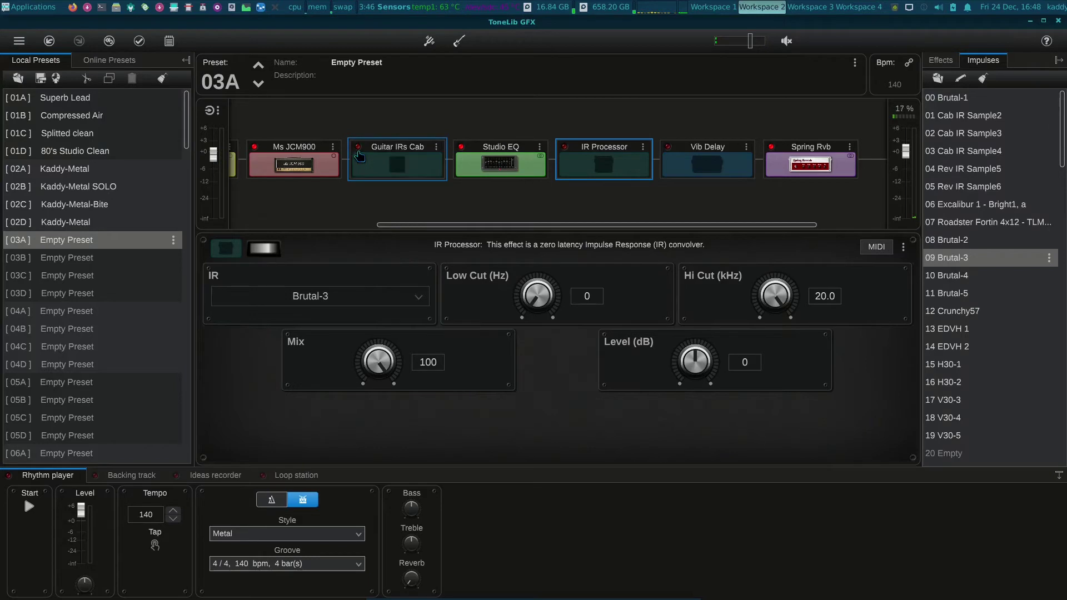
{"action": "left_click", "coordinate": [565, 148]}
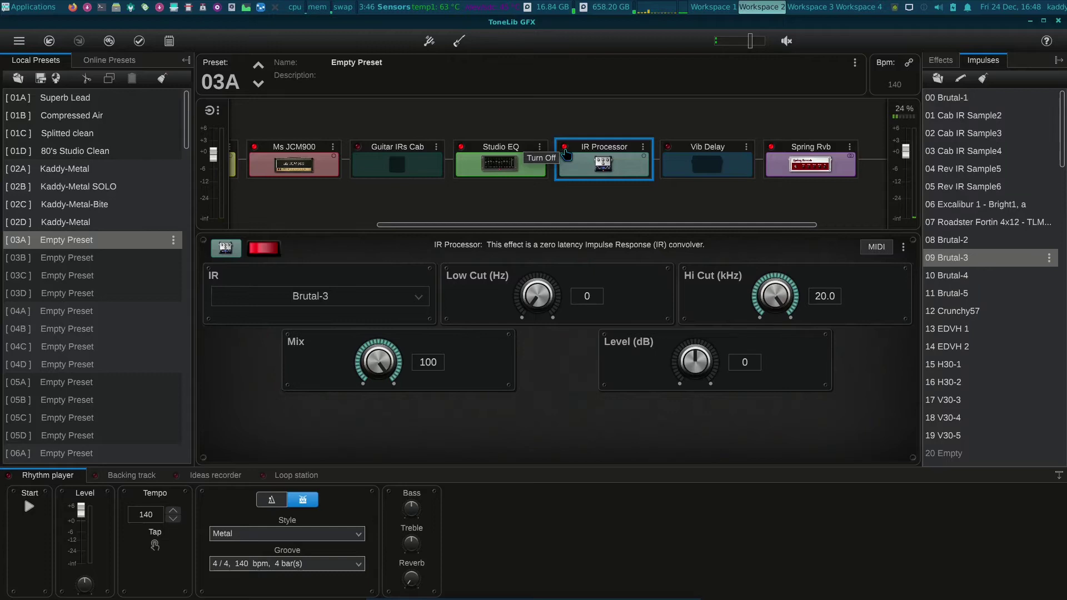
- Set the Super OD's Drive to 82
{"action": "left_click_drag", "start_coordinate": [793, 227], "coordinate": [647, 226]}
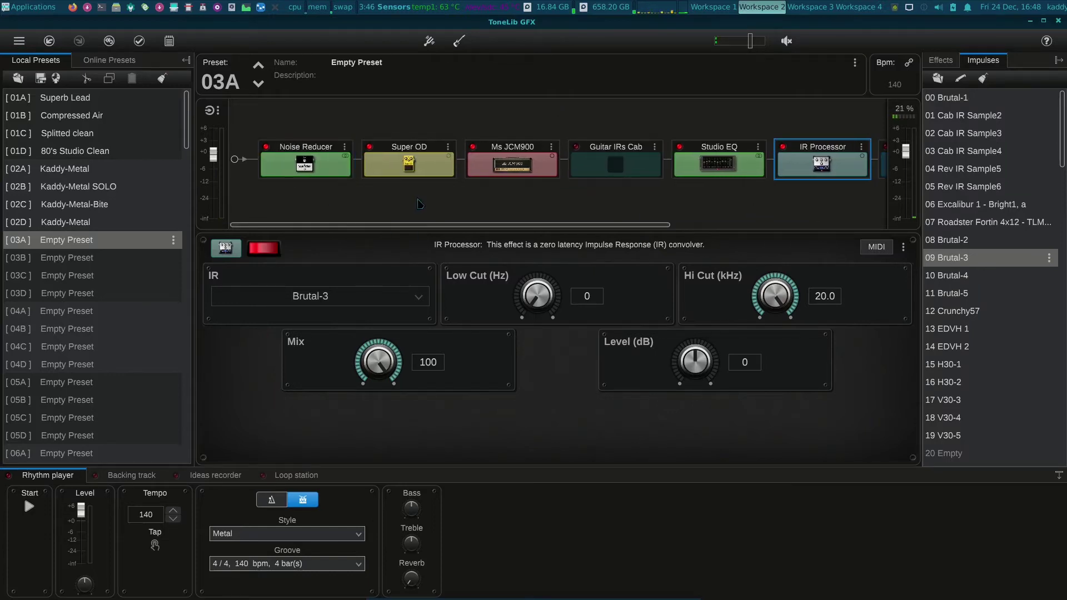
{"action": "left_click", "coordinate": [510, 167]}
{"action": "left_click", "coordinate": [403, 164]}
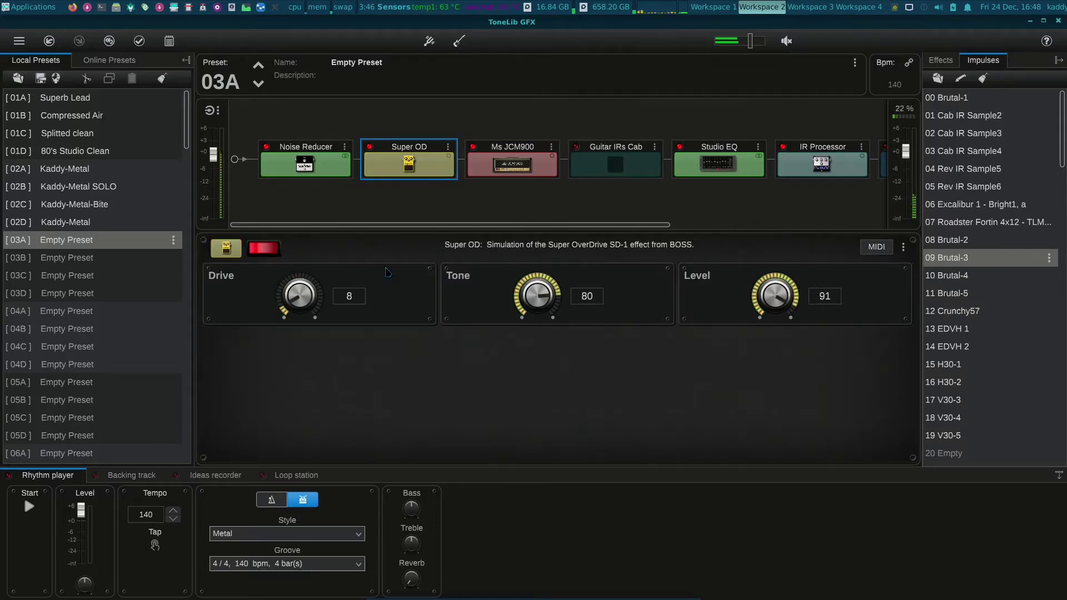
{"action": "left_click_drag", "start_coordinate": [304, 303], "coordinate": [301, 233]}
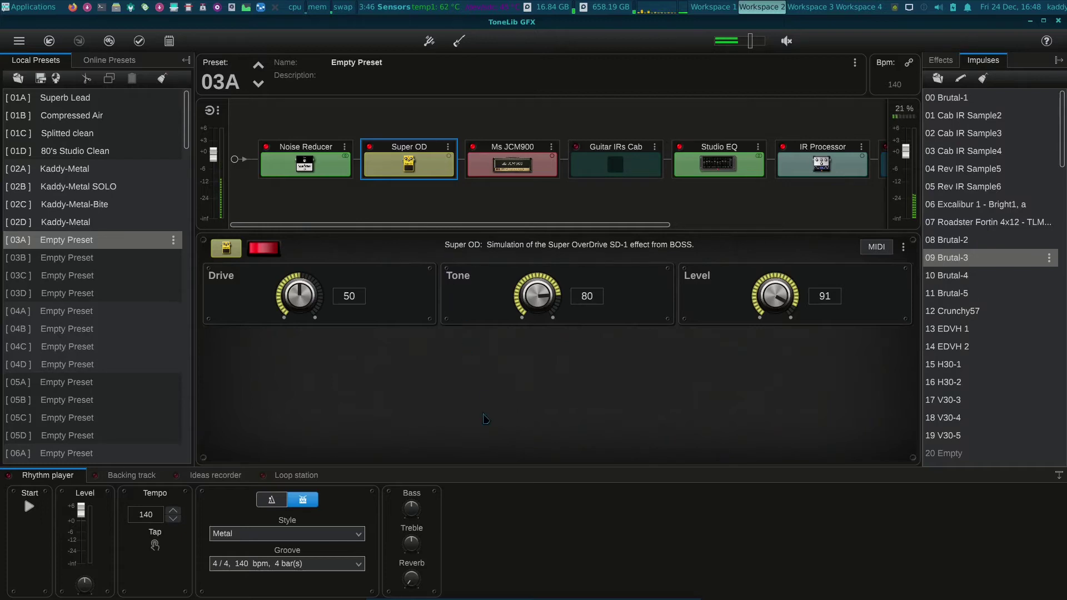
{"action": "left_click_drag", "start_coordinate": [295, 305], "coordinate": [296, 263]}
- Set the Noise Reducer's Sens to 100 and its Mode to Hard
{"action": "left_click", "coordinate": [314, 157]}
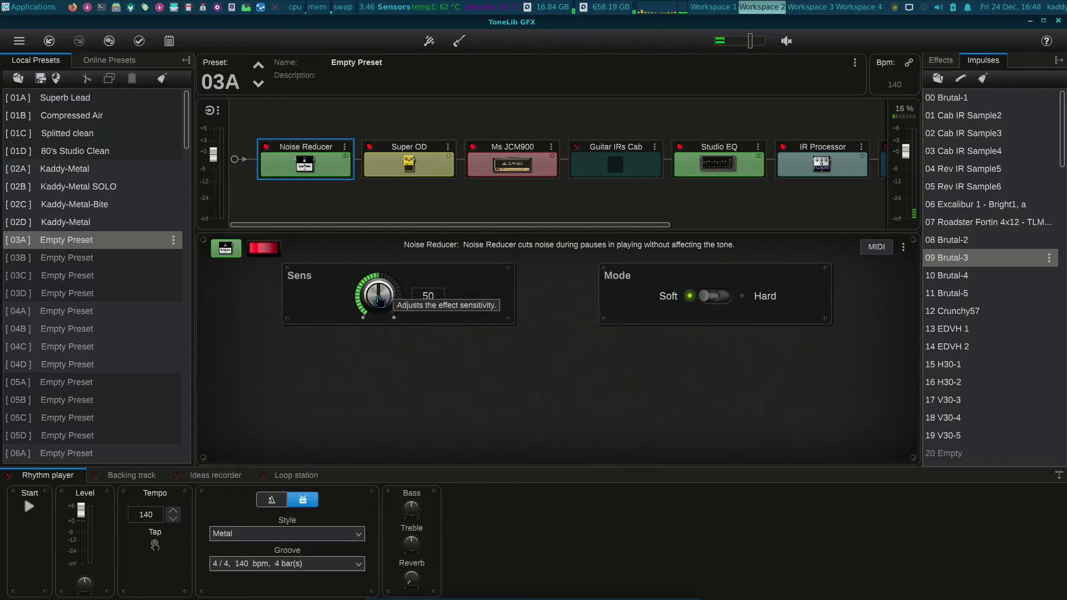
{"action": "left_click_drag", "start_coordinate": [379, 300], "coordinate": [369, 216]}
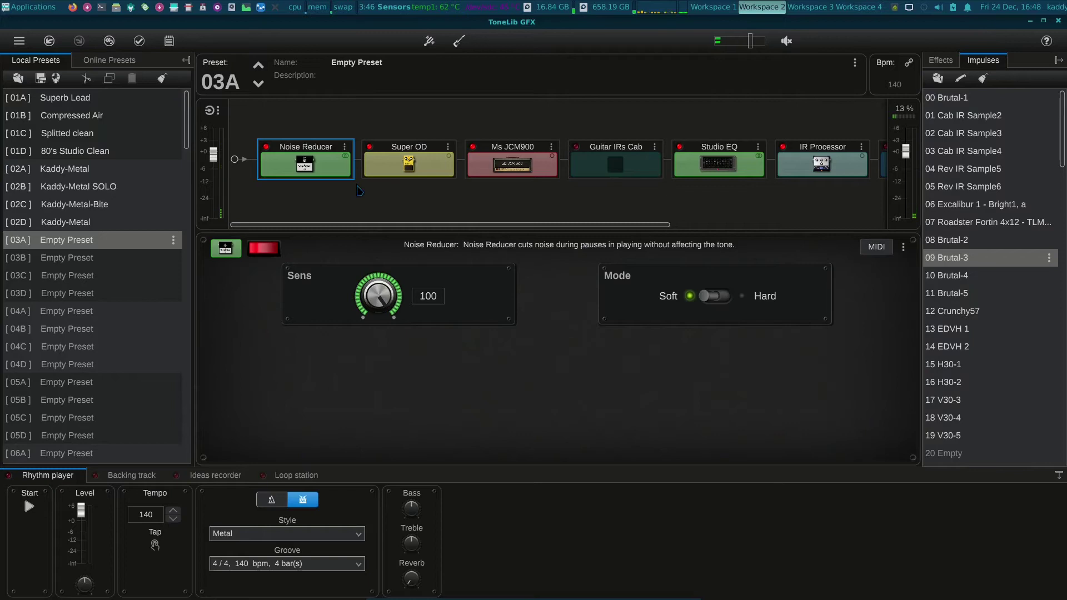
{"action": "left_click", "coordinate": [719, 296]}
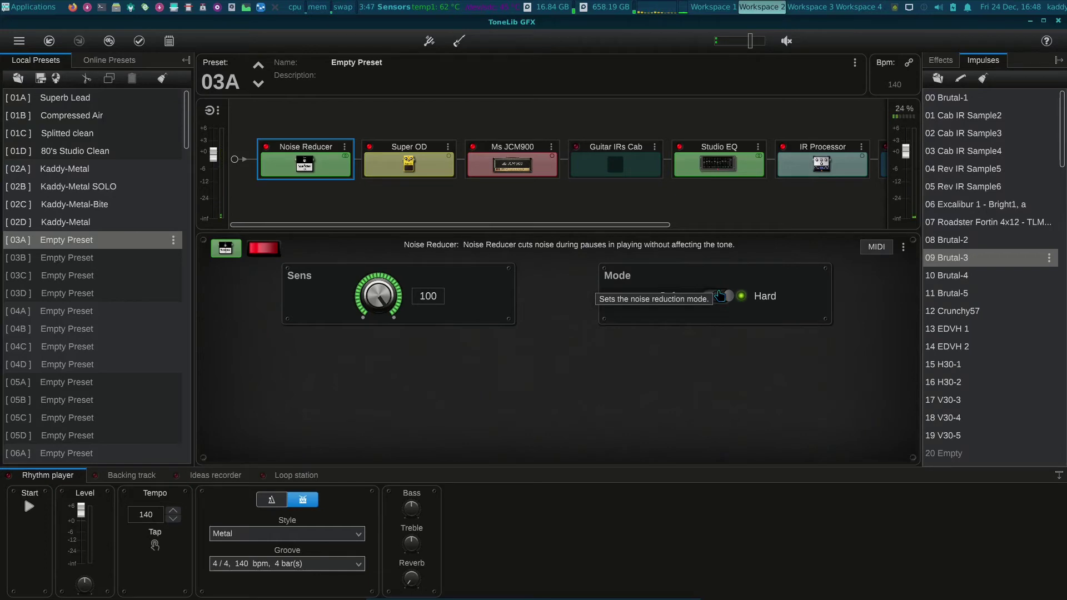
- Set the Ms JCM900's Middle and Bass to 41 and its Presence to 0
{"action": "left_click", "coordinate": [426, 167]}
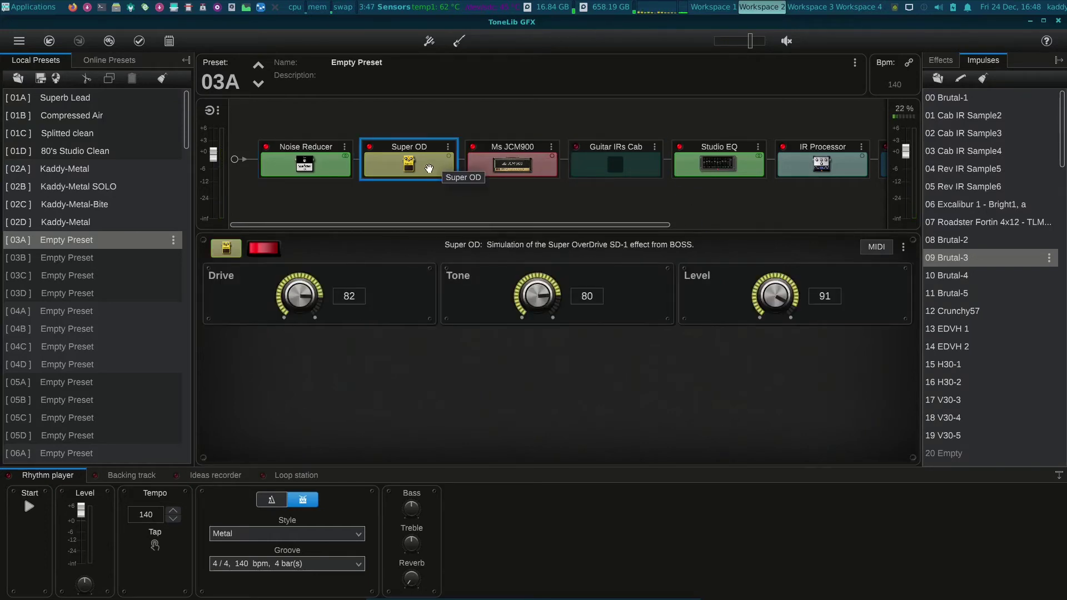
{"action": "left_click", "coordinate": [522, 162]}
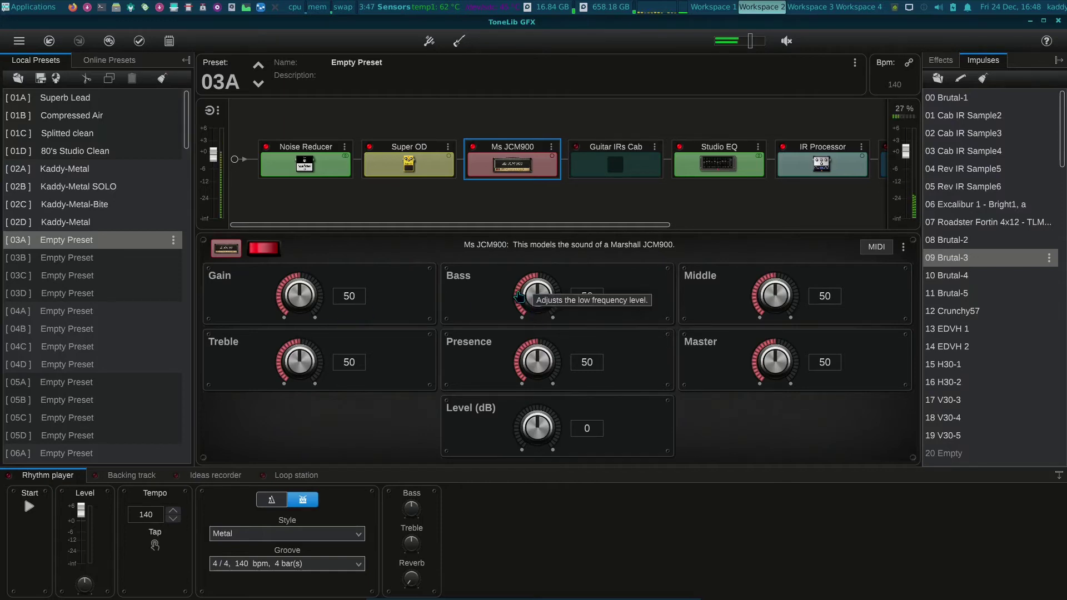
{"action": "left_click_drag", "start_coordinate": [792, 301], "coordinate": [779, 342]}
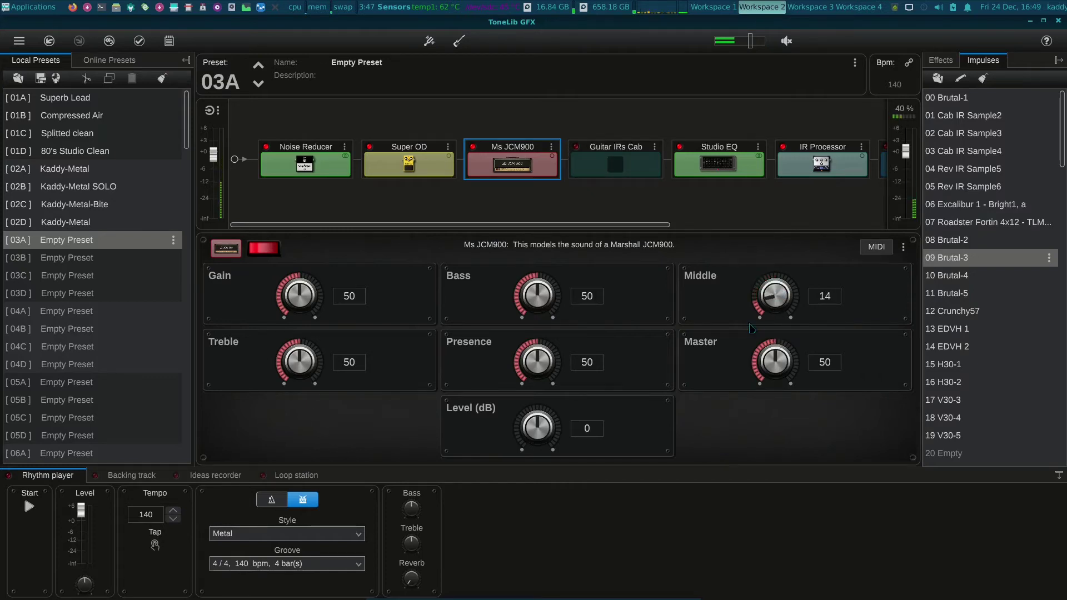
{"action": "left_click_drag", "start_coordinate": [787, 299], "coordinate": [773, 255]}
{"action": "left_click_drag", "start_coordinate": [533, 303], "coordinate": [534, 248]}
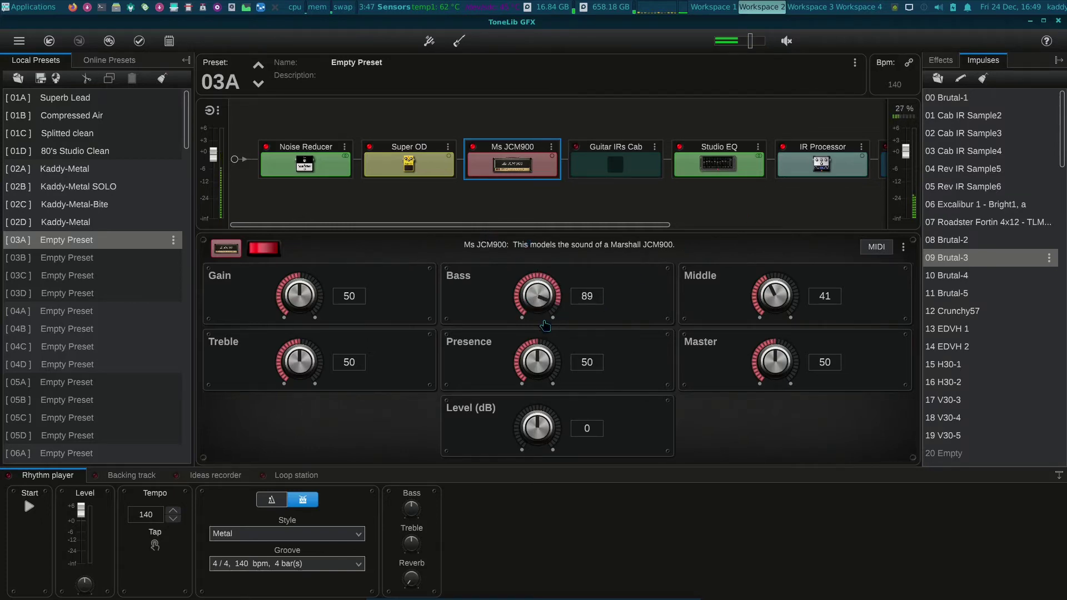
{"action": "left_click_drag", "start_coordinate": [538, 294], "coordinate": [539, 362]}
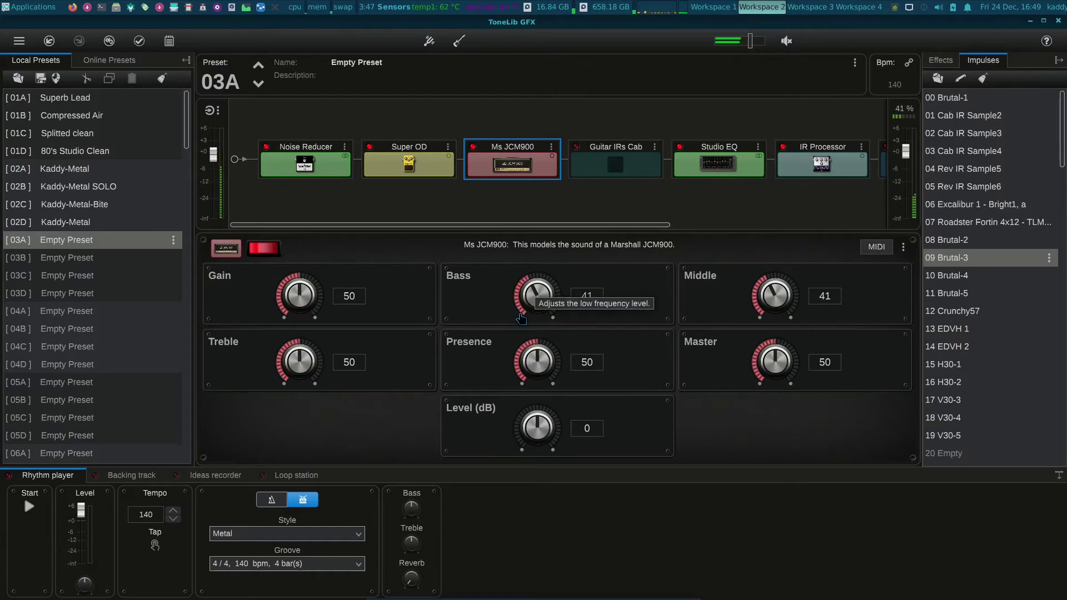
{"action": "left_click_drag", "start_coordinate": [525, 352], "coordinate": [549, 480]}
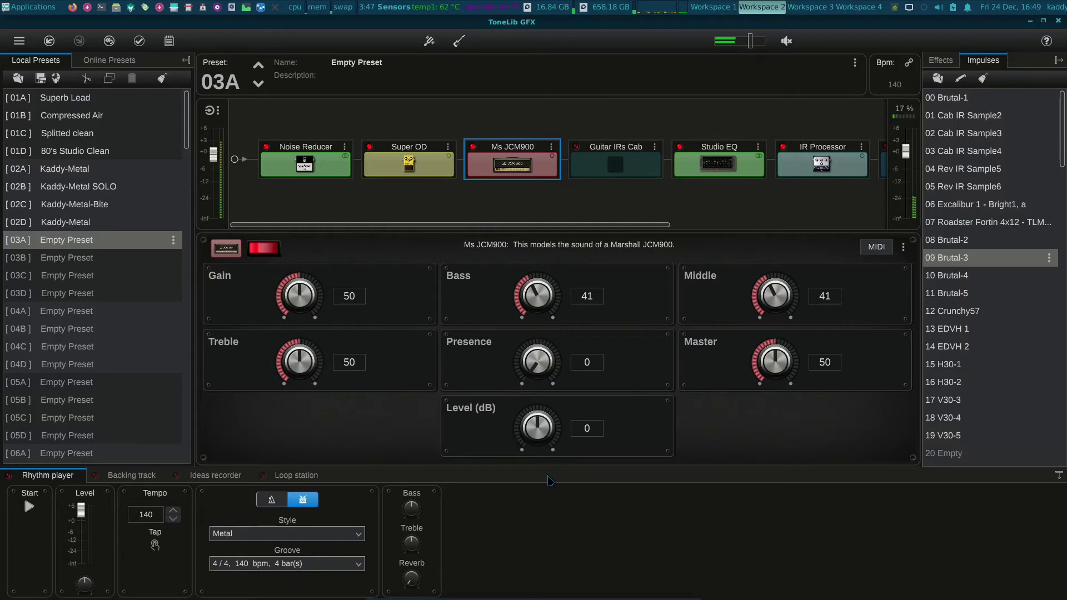
- Set the Ms JCM900's Presence to 75 and lower the Super OD's Tone to about the middle of its range
{"action": "left_click_drag", "start_coordinate": [550, 374], "coordinate": [514, 190]}
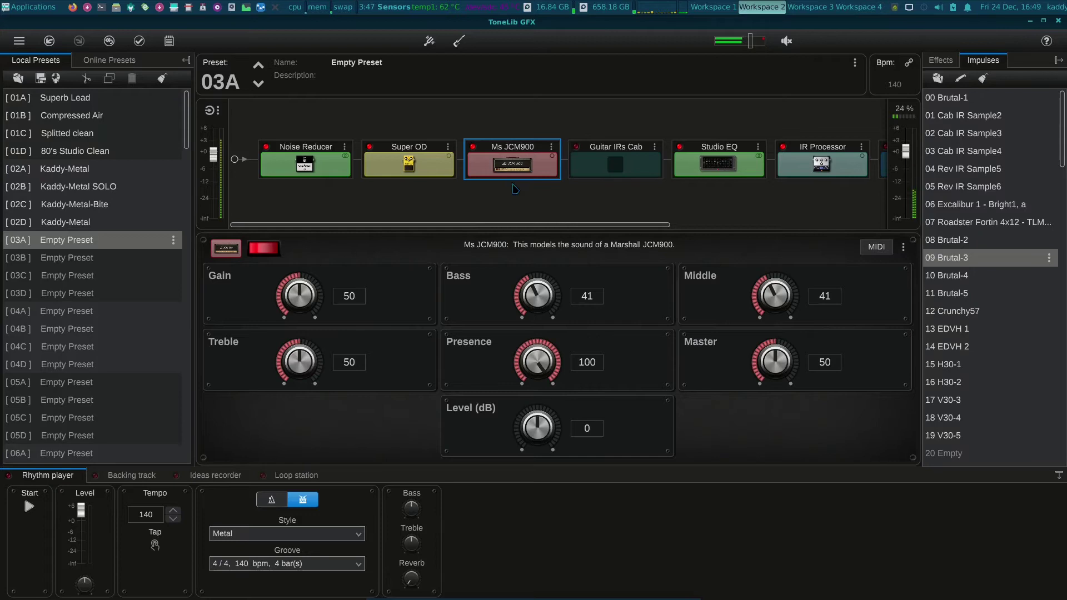
{"action": "left_click_drag", "start_coordinate": [537, 360], "coordinate": [532, 389]}
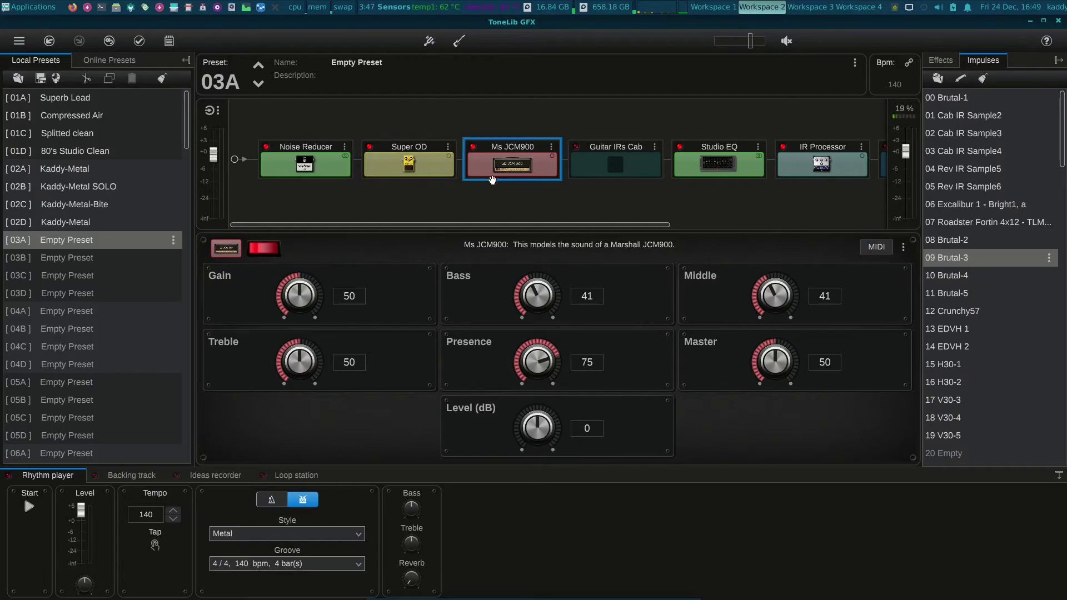
{"action": "left_click", "coordinate": [402, 160]}
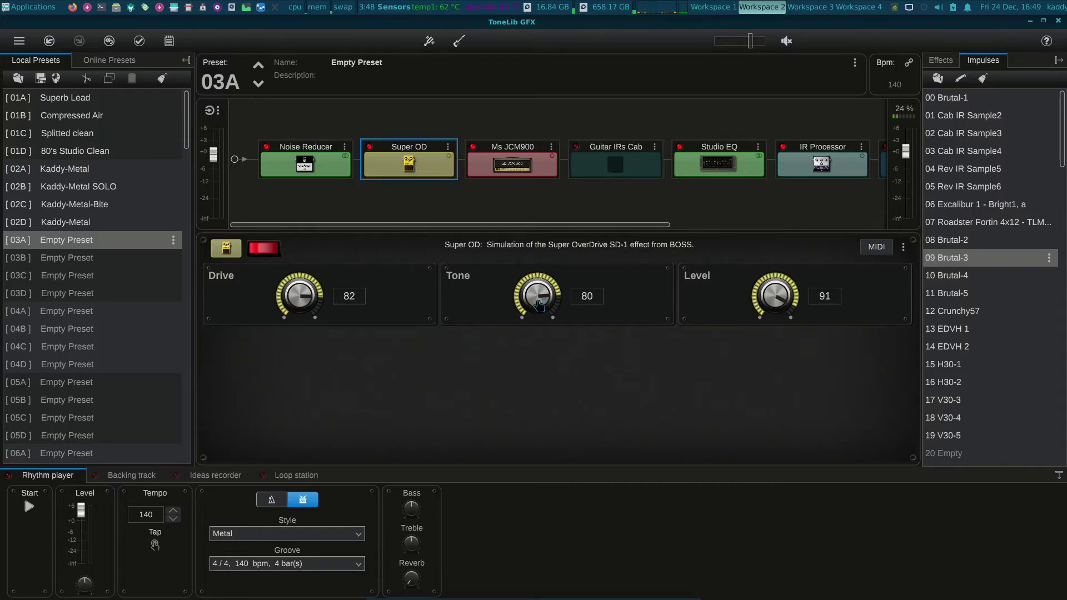
{"action": "left_click_drag", "start_coordinate": [538, 304], "coordinate": [522, 325]}
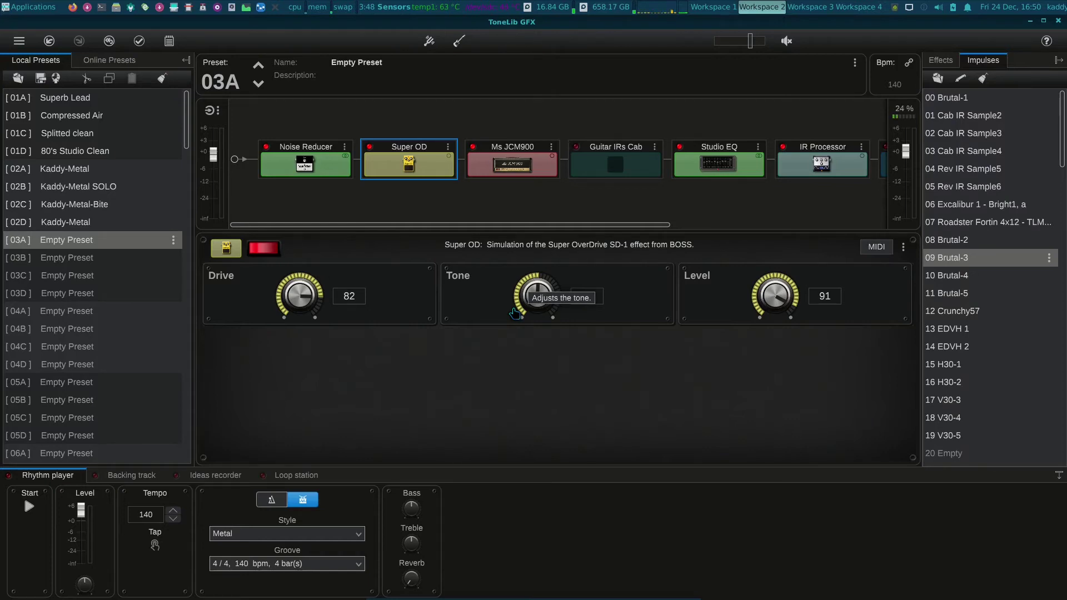
- Examine the Studio EQ's band settings and the effects placed along the preset's signal chain
{"action": "left_click", "coordinate": [719, 160]}
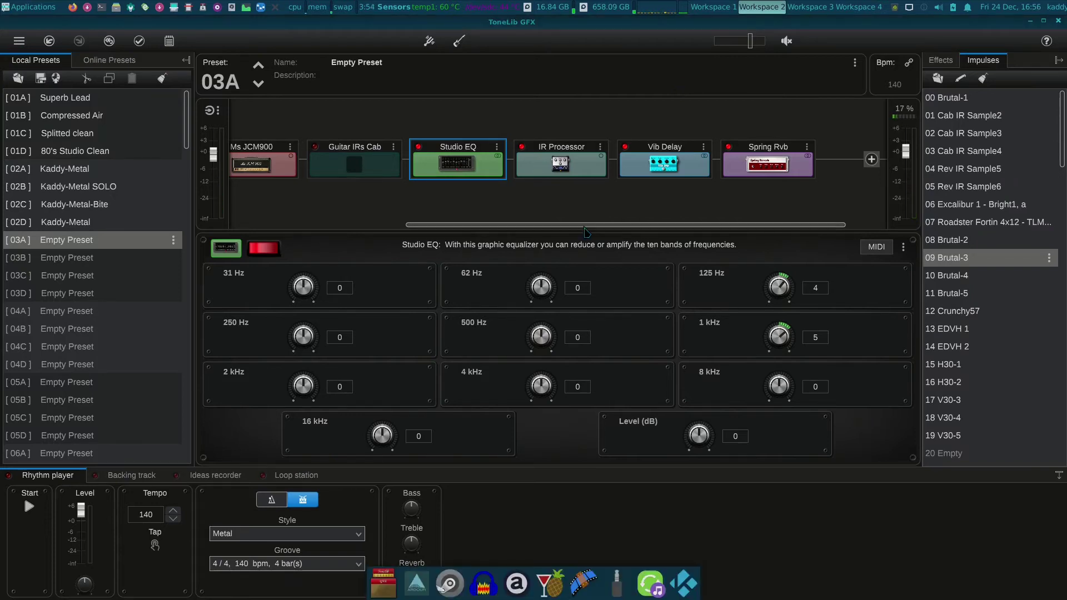
{"action": "left_click_drag", "start_coordinate": [635, 225], "coordinate": [348, 230]}
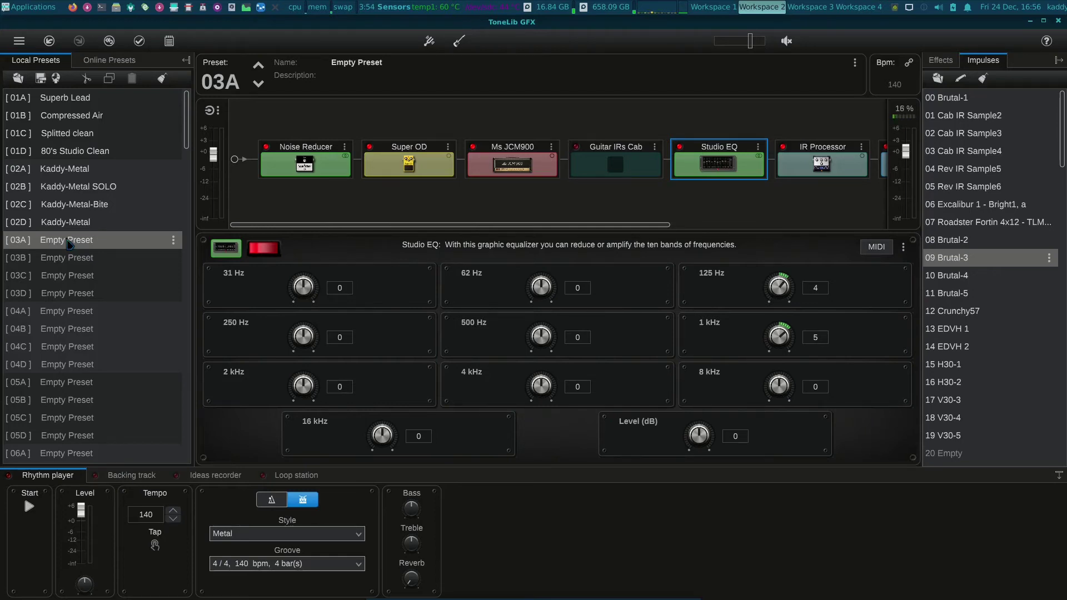
- Sign in to the online presets with the remembered account and load the Paranoid preset at a slightly lower master volume
{"action": "left_click", "coordinate": [112, 61]}
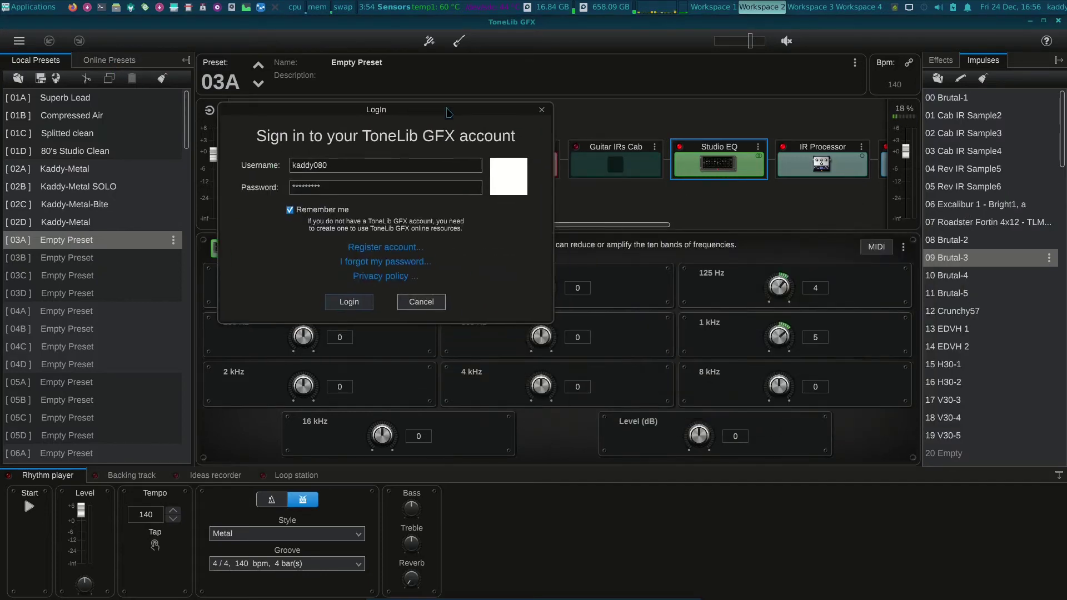
{"action": "left_click", "coordinate": [351, 302]}
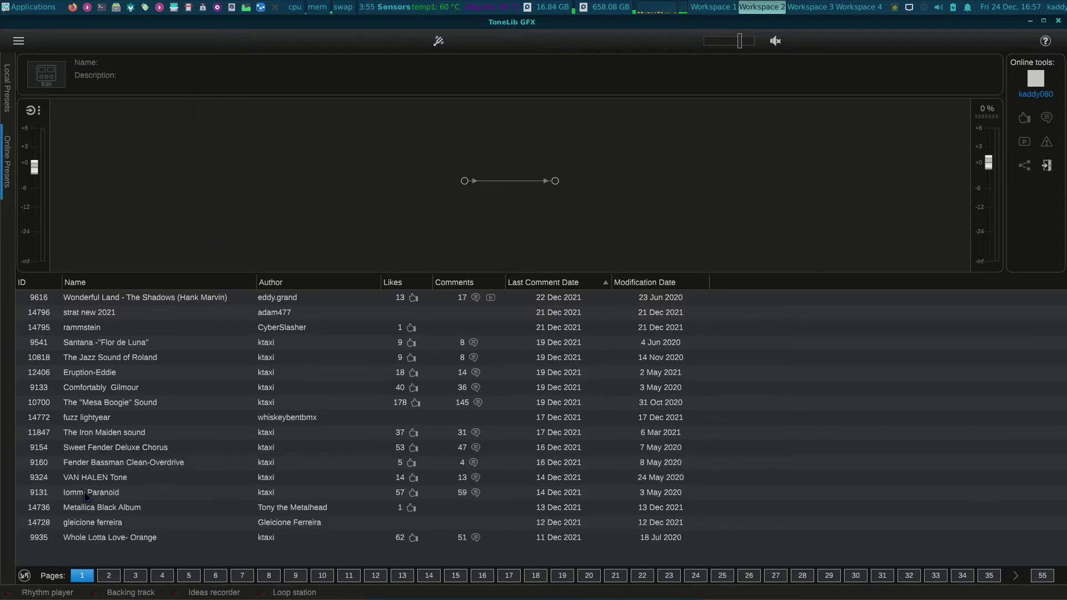
{"action": "left_click", "coordinate": [83, 493]}
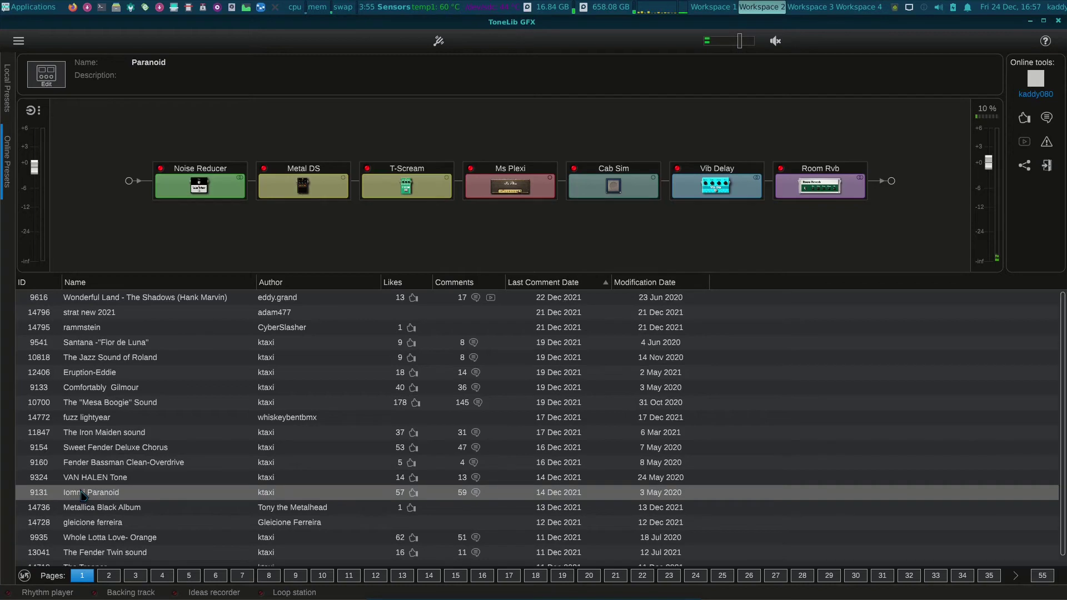
{"action": "left_click_drag", "start_coordinate": [739, 41], "coordinate": [732, 42]}
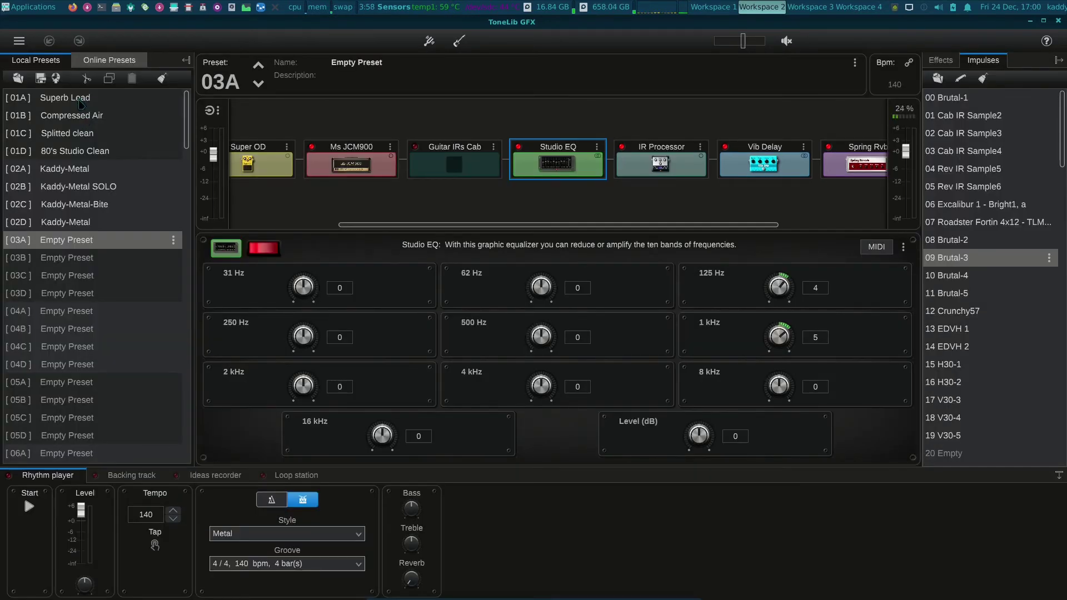
- Audition the local presets Superb Lead, Compressed Air, Splitted clean and 80's Studio Clean one after another
{"action": "left_click", "coordinate": [79, 100]}
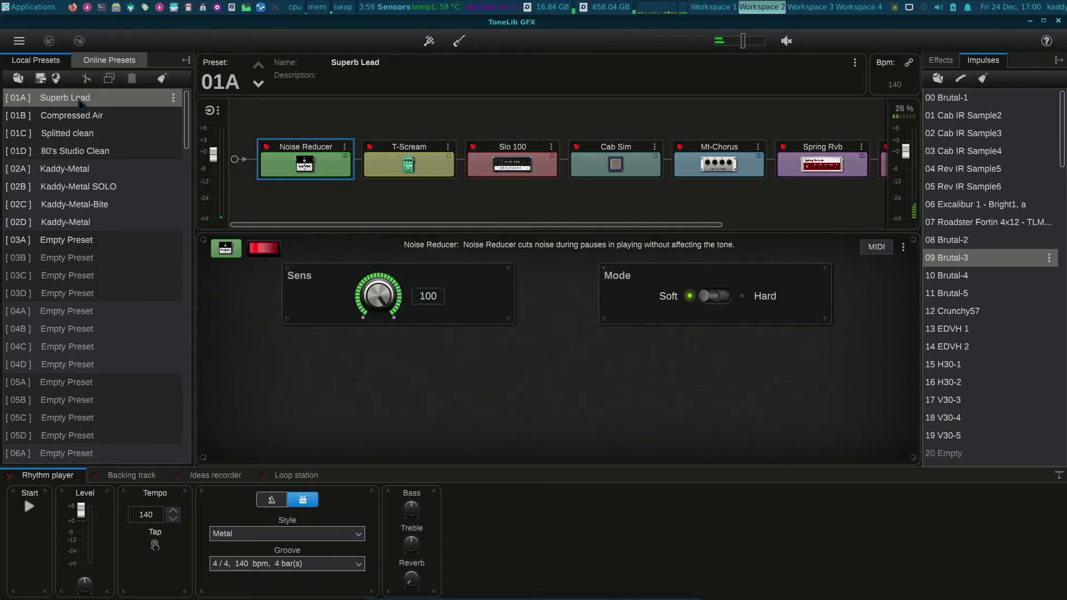
{"action": "left_click", "coordinate": [91, 115]}
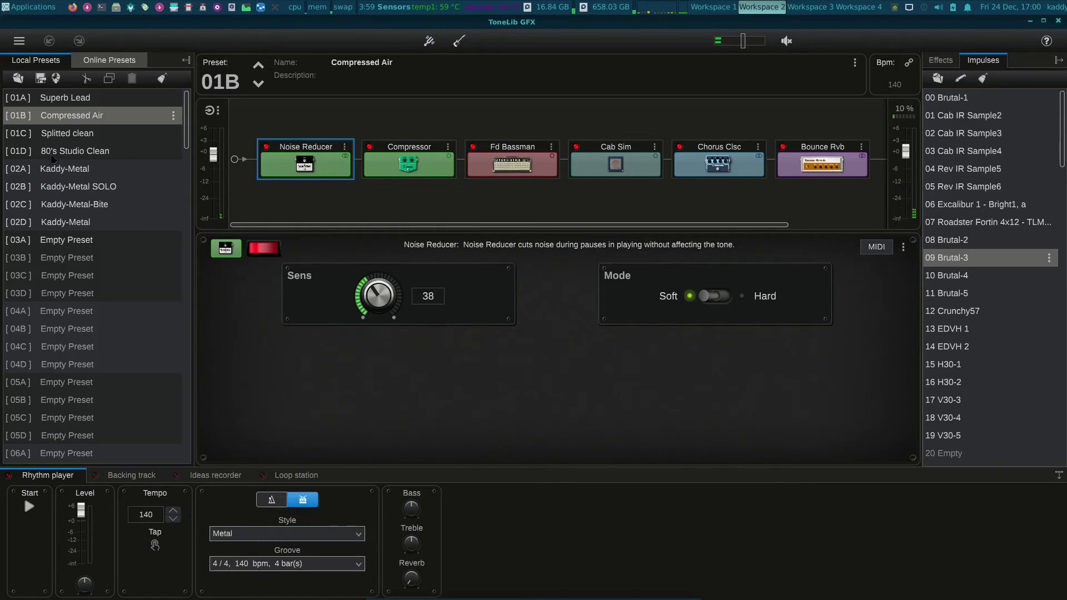
{"action": "left_click", "coordinate": [63, 137]}
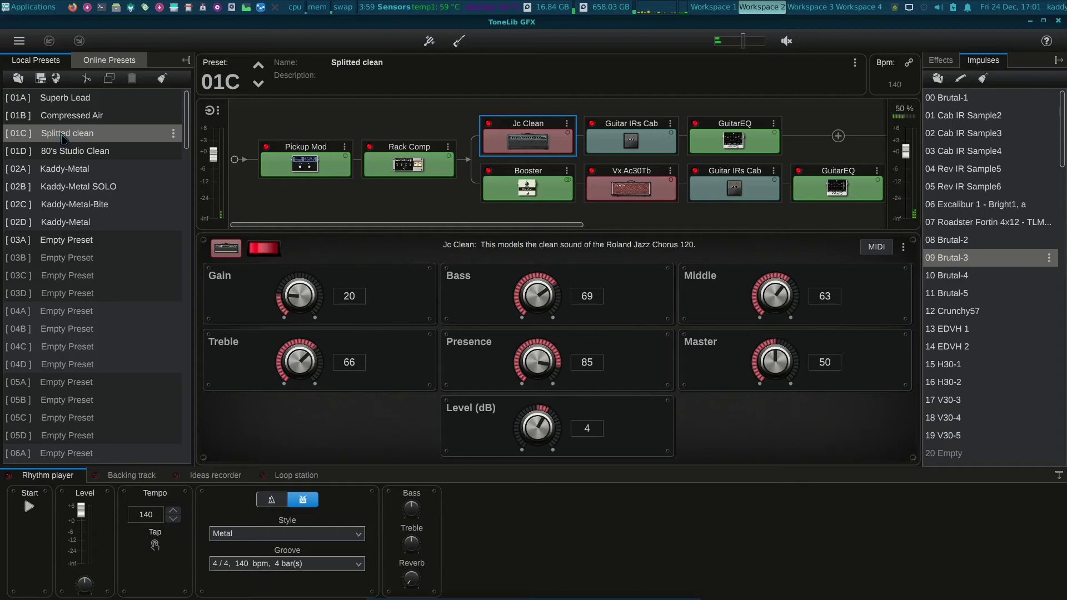
{"action": "left_click", "coordinate": [65, 151]}
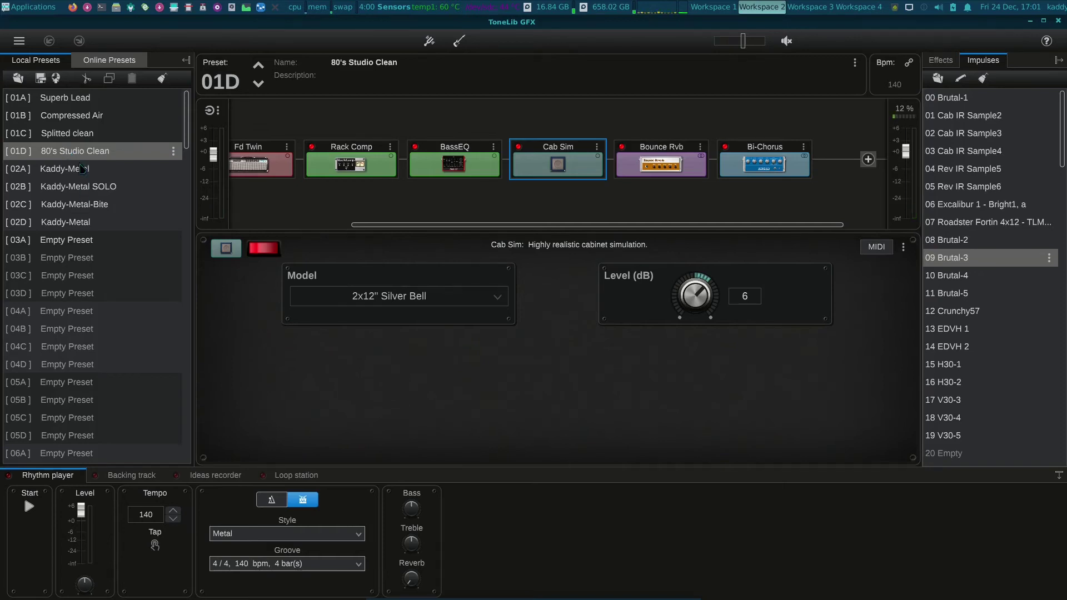
- Load local preset 02A and look through the cabinet models offered by its Cab Sim
{"action": "left_click", "coordinate": [69, 175]}
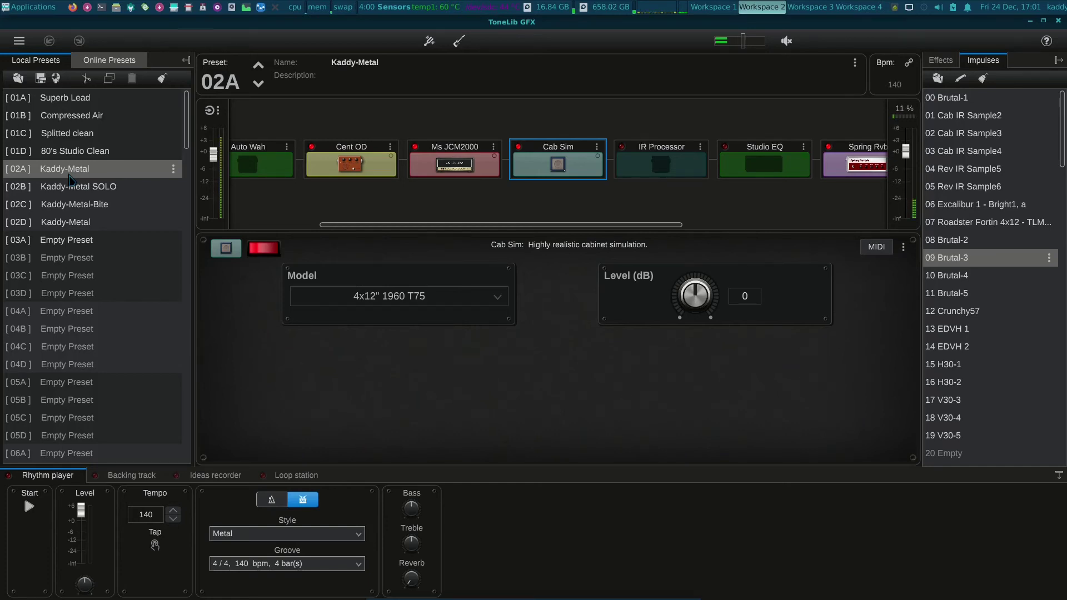
{"action": "left_click_drag", "start_coordinate": [584, 225], "coordinate": [591, 224]}
{"action": "scroll", "coordinate": [591, 224], "scroll_direction": "left", "scroll_amount": 4}
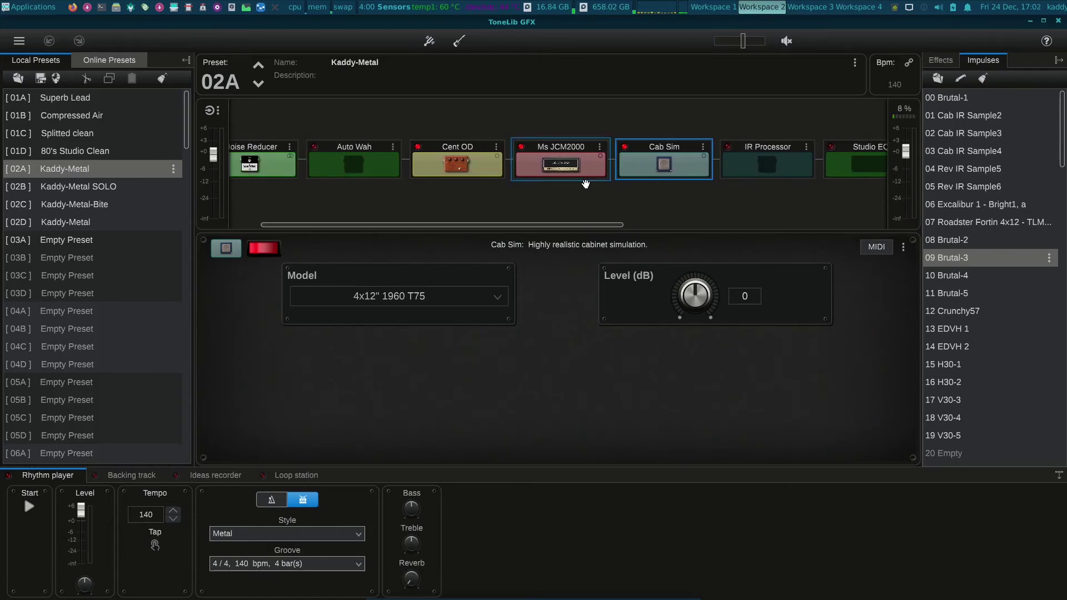
{"action": "scroll", "coordinate": [591, 223], "scroll_direction": "right", "scroll_amount": 4}
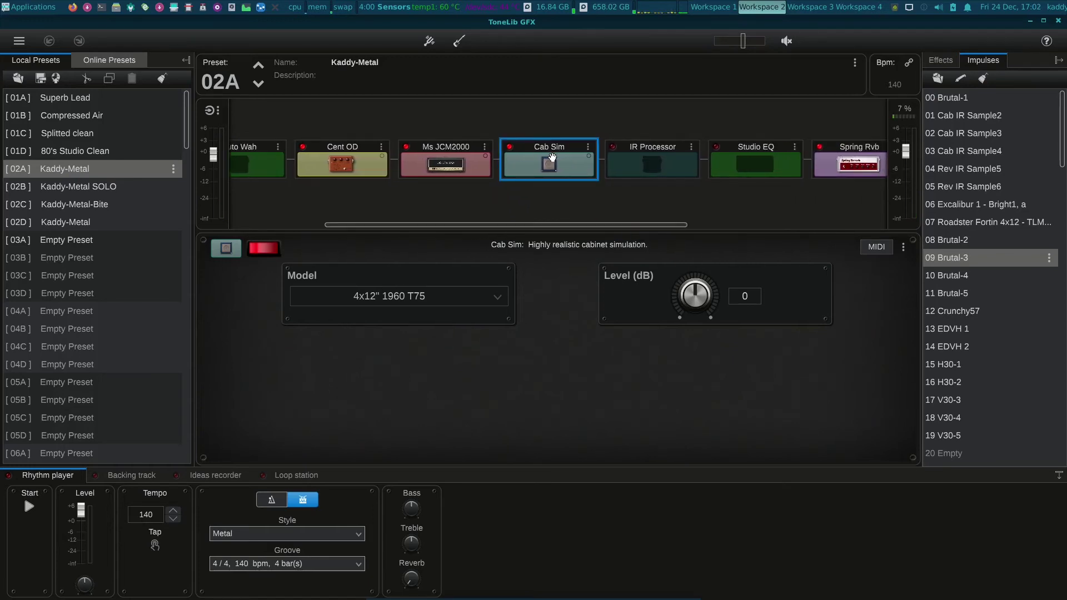
{"action": "left_click", "coordinate": [403, 302]}
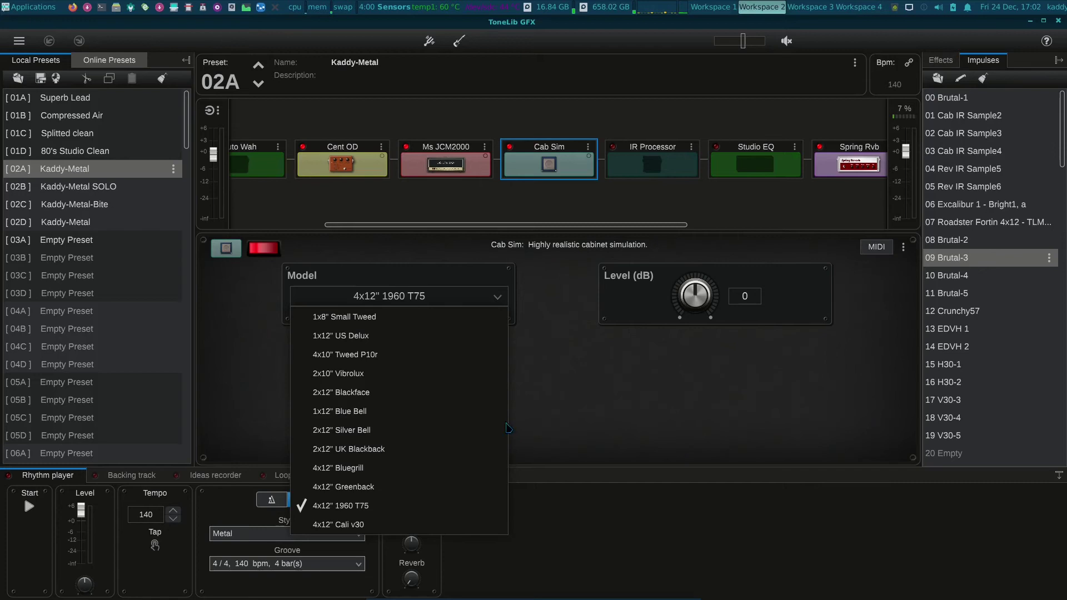
{"action": "left_click", "coordinate": [591, 418]}
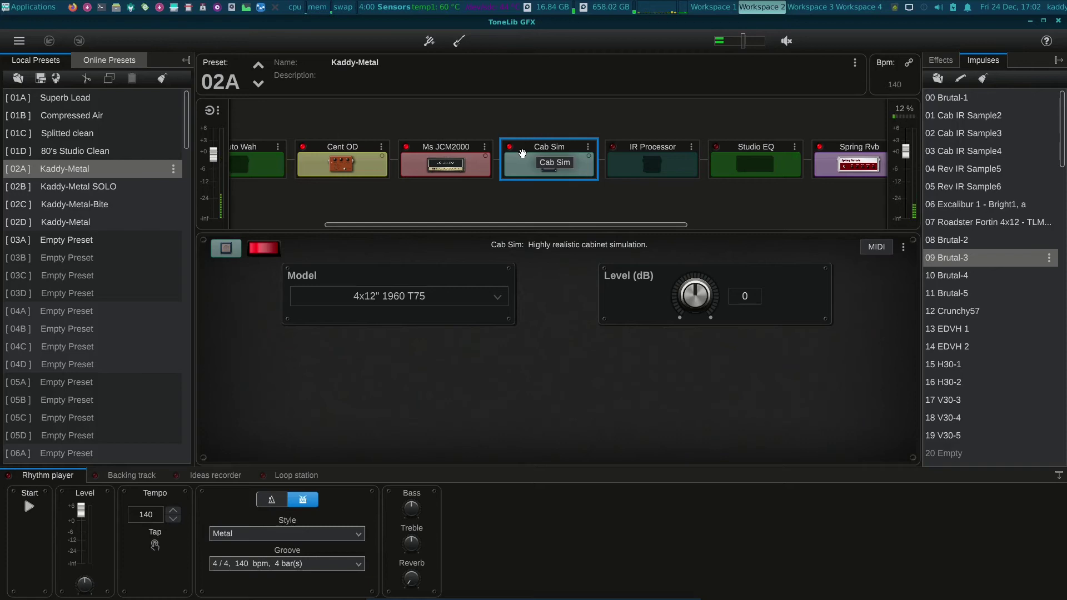
- Switch off the Cab Sim in preset 02A and switch on the IR Processor instead
{"action": "left_click", "coordinate": [510, 147]}
{"action": "left_click", "coordinate": [654, 158]}
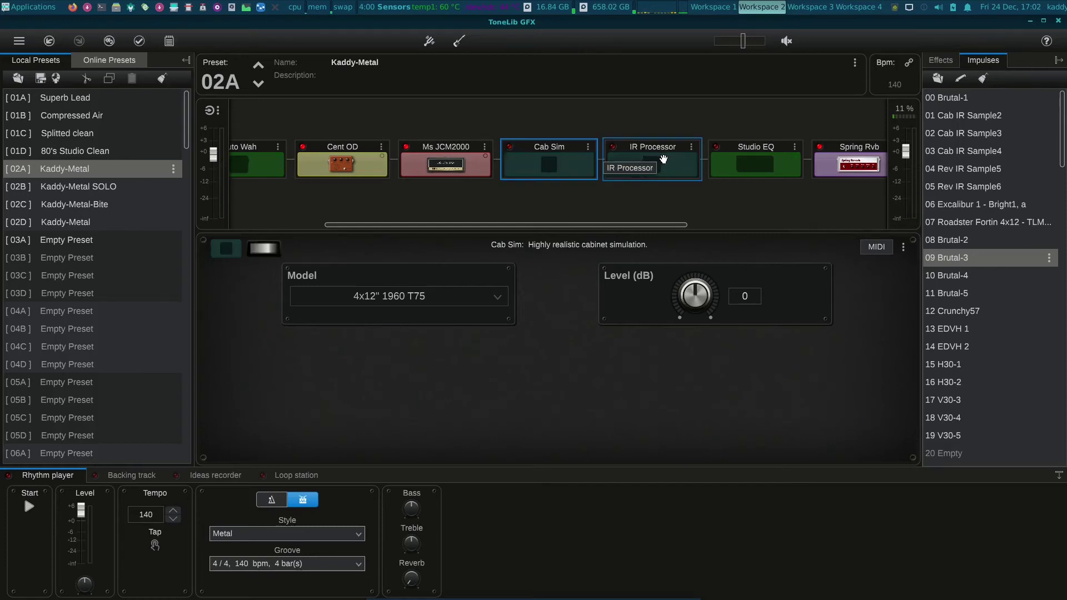
{"action": "left_click", "coordinate": [613, 147]}
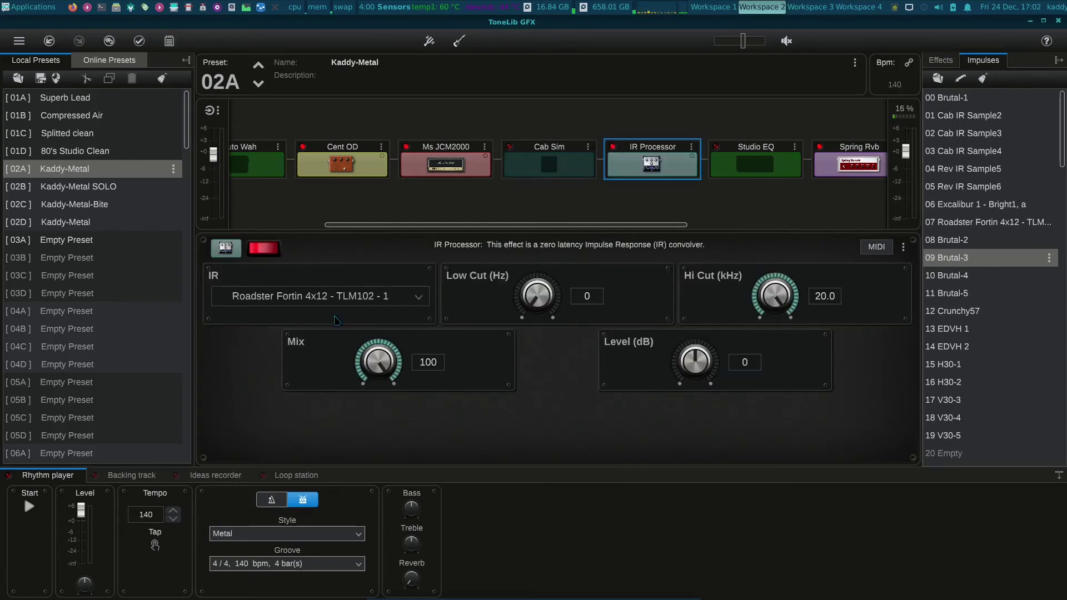
- Try the EDVH 1, EDVH 2 and V30-3 impulses in preset 02A's IR Processor
{"action": "left_click", "coordinate": [266, 298]}
{"action": "left_click", "coordinate": [306, 296]}
{"action": "left_click", "coordinate": [361, 296]}
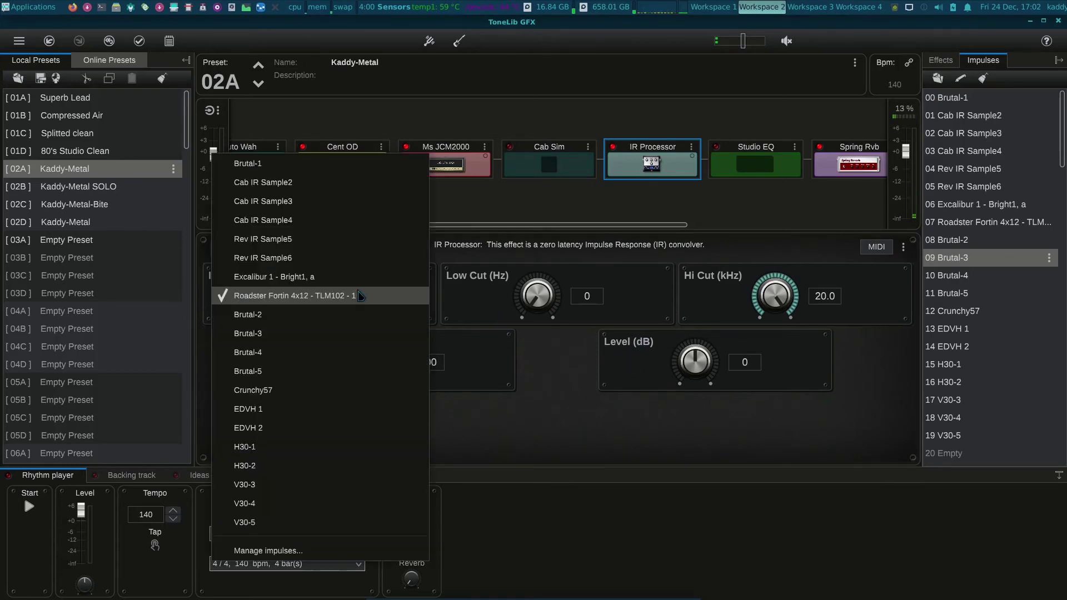
{"action": "left_click", "coordinate": [260, 413]}
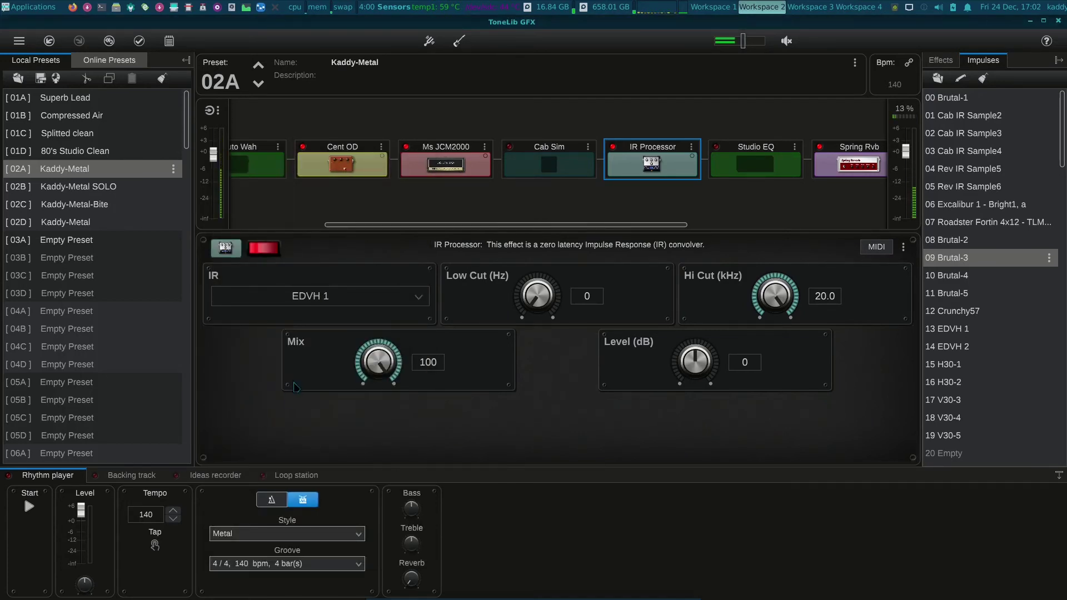
{"action": "left_click", "coordinate": [313, 300]}
{"action": "left_click", "coordinate": [311, 312]}
{"action": "left_click", "coordinate": [311, 312]}
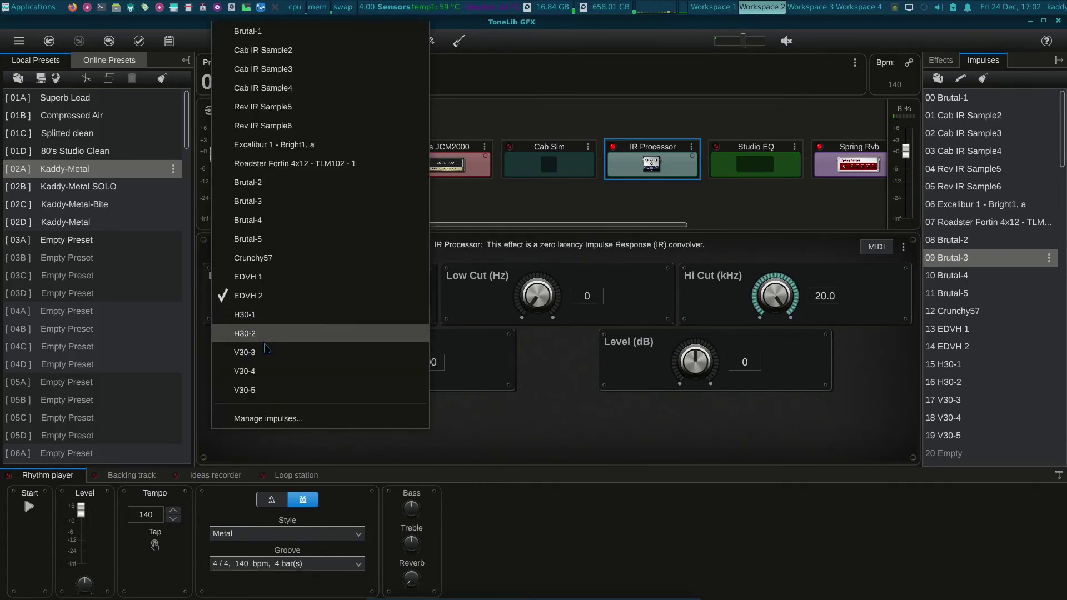
{"action": "key", "text": "Escape"}
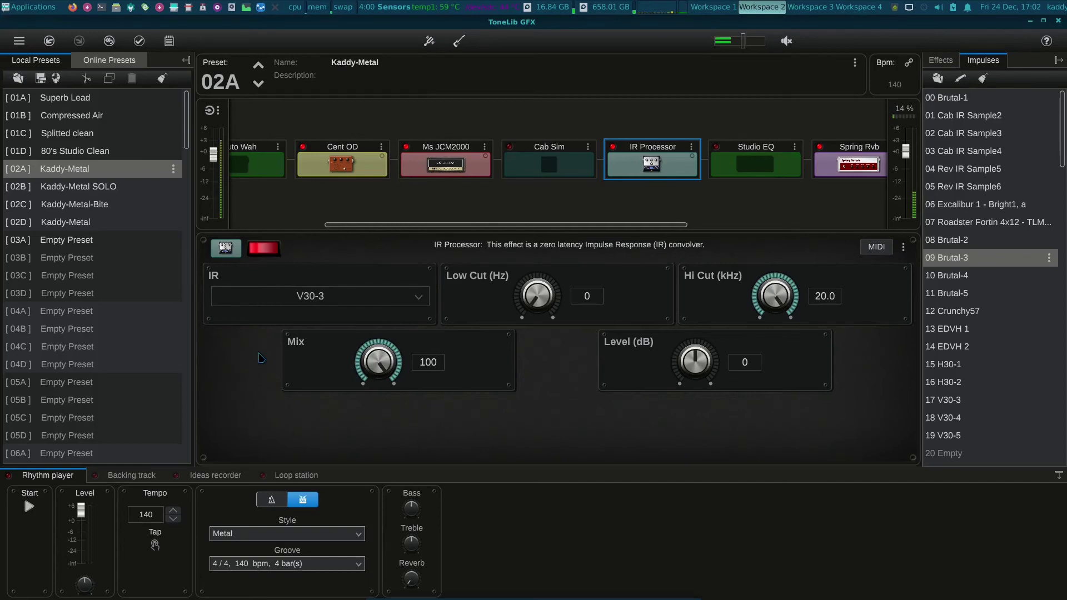
- Compare further impulses including Crunchy57 in the IR Processor and settle on Excalibur 1 - Bright1, a
{"action": "left_click", "coordinate": [332, 298]}
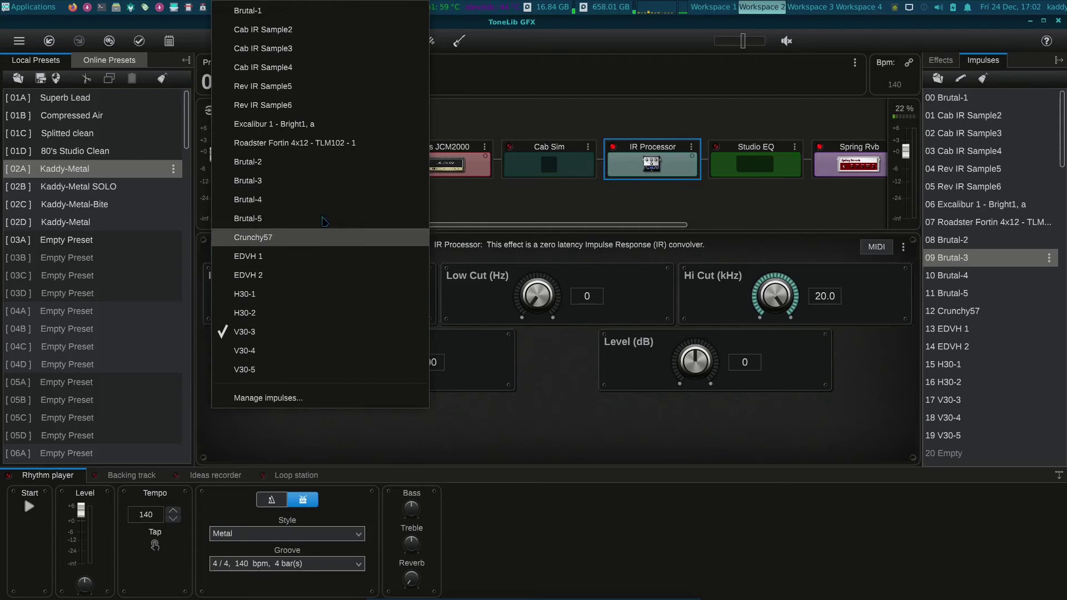
{"action": "left_click", "coordinate": [284, 124]}
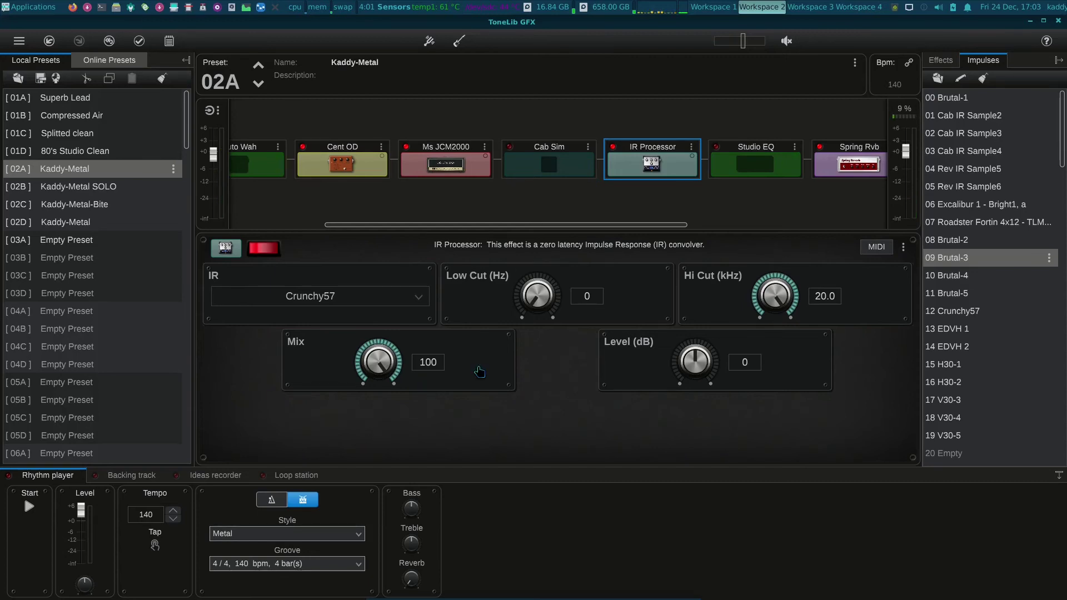
{"action": "left_click", "coordinate": [351, 297]}
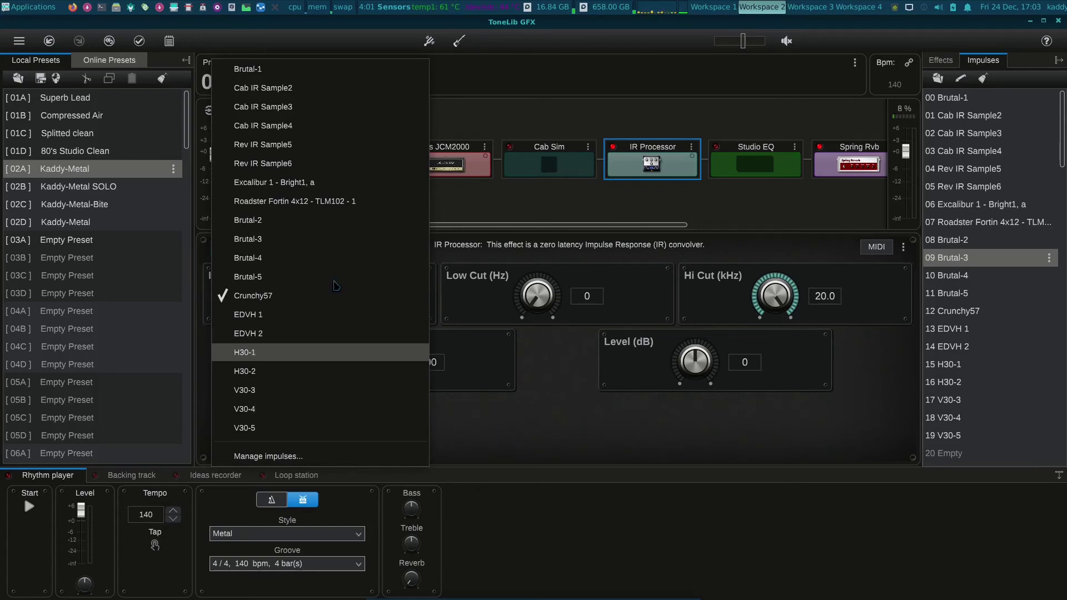
{"action": "left_click", "coordinate": [289, 184]}
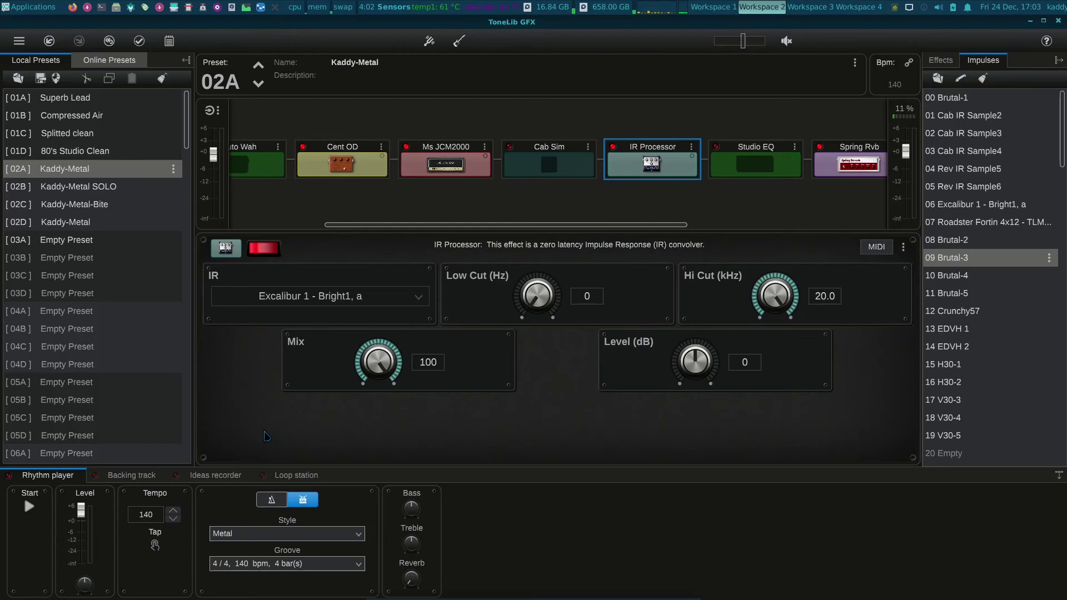
- Preview the rhythm player's Metal beat, change its style to Hip-Hop and preview that beat as well
{"action": "left_click", "coordinate": [30, 507]}
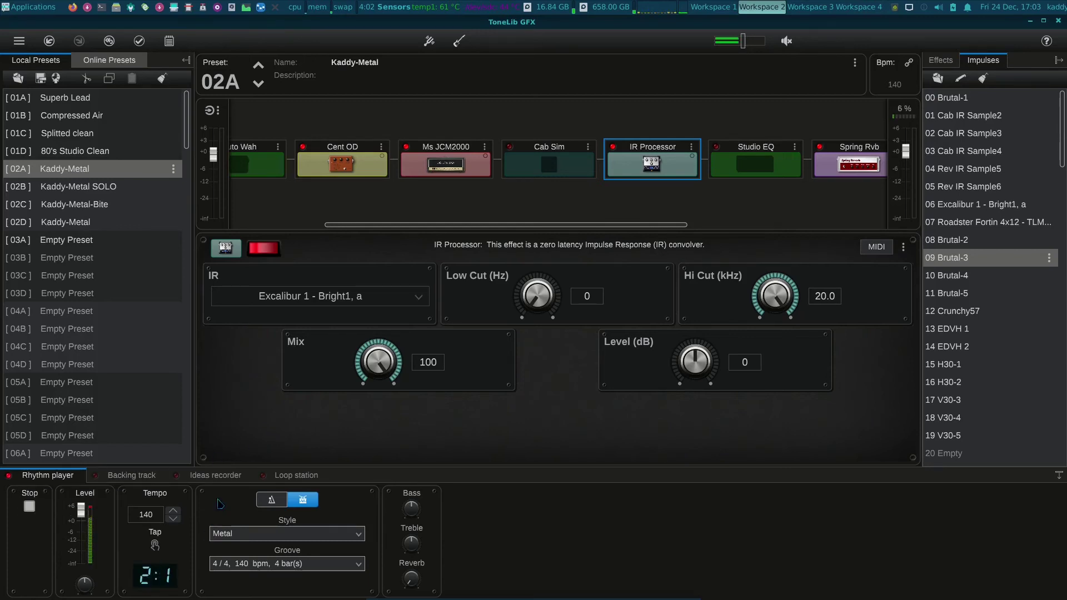
{"action": "left_click", "coordinate": [28, 508]}
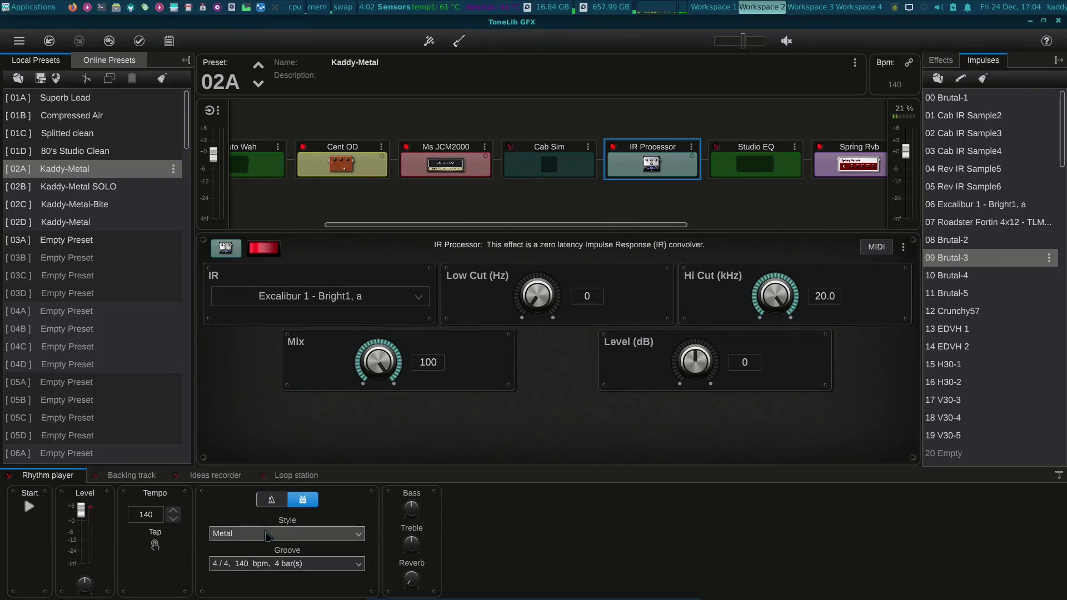
{"action": "left_click", "coordinate": [267, 533]}
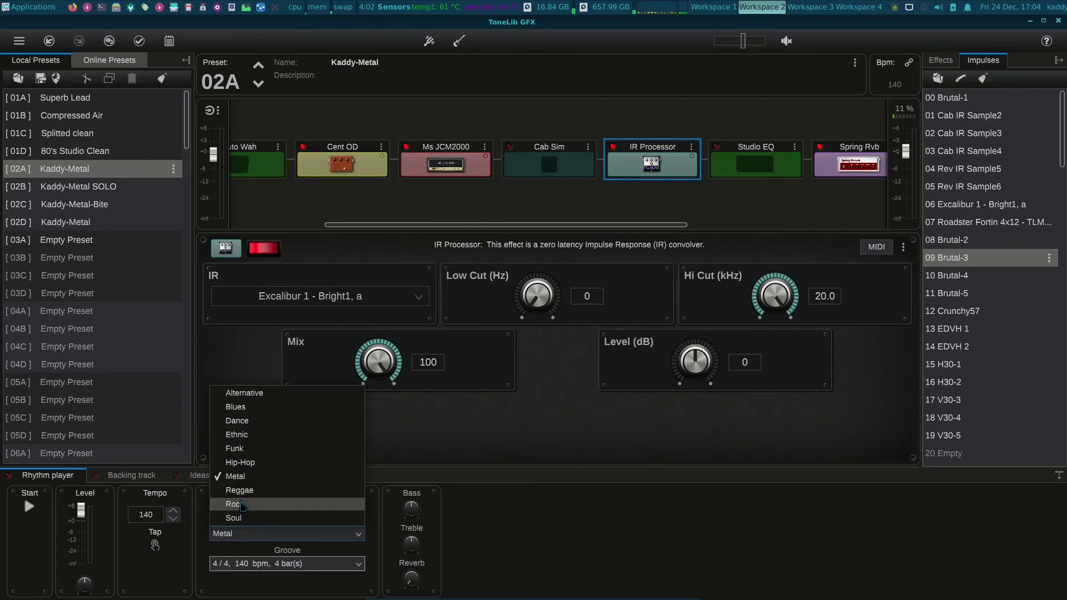
{"action": "left_click", "coordinate": [238, 462]}
{"action": "left_click", "coordinate": [29, 506]}
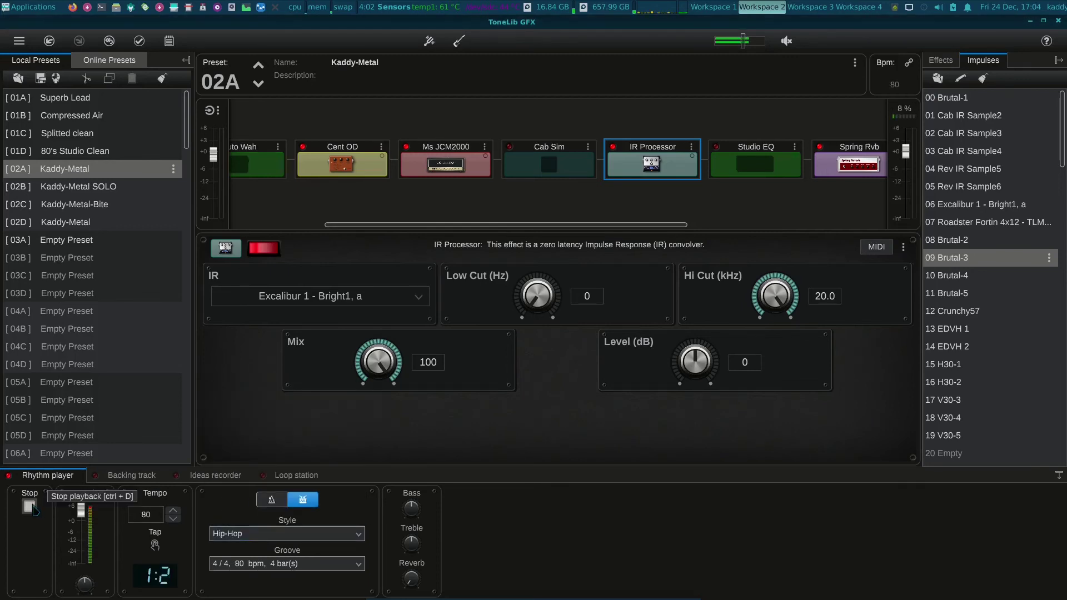
{"action": "left_click", "coordinate": [29, 506]}
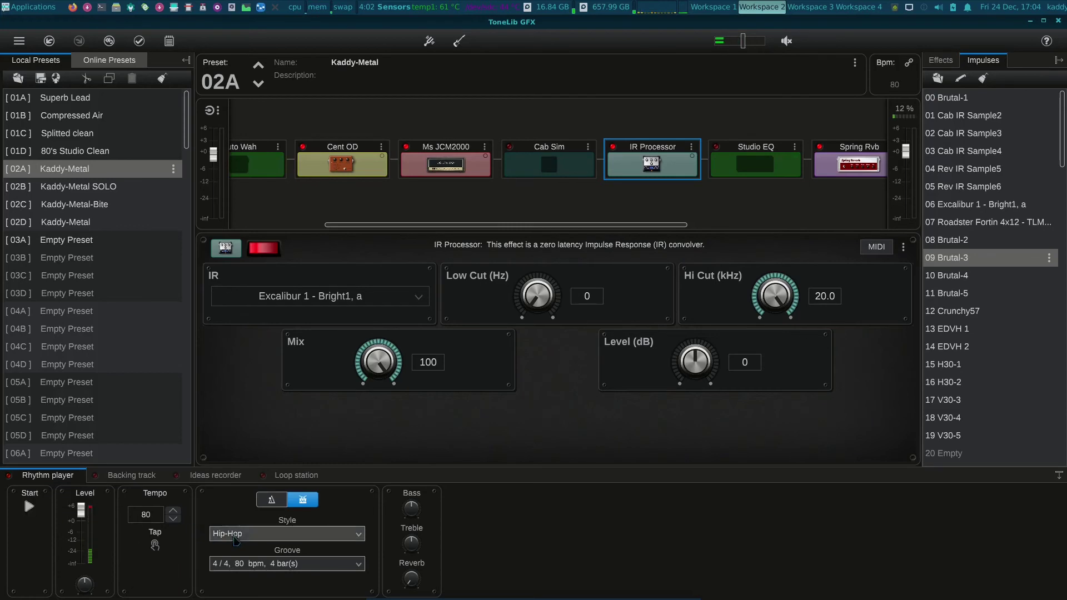
- Change the rhythm player's style to Blues, preview the beat and stop it
{"action": "left_click", "coordinate": [244, 536]}
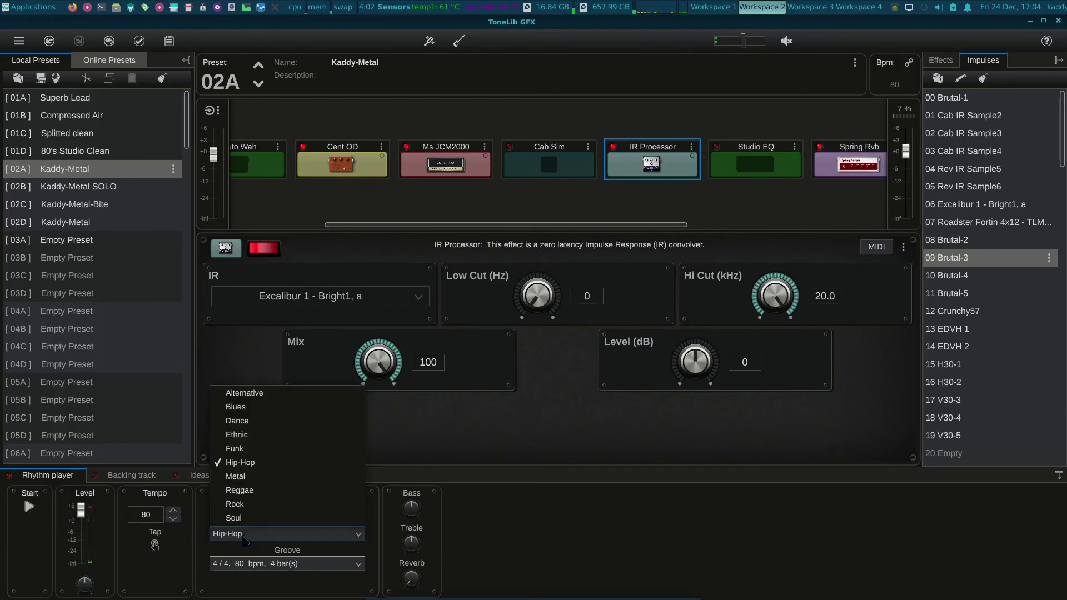
{"action": "left_click", "coordinate": [236, 407]}
{"action": "left_click", "coordinate": [29, 506]}
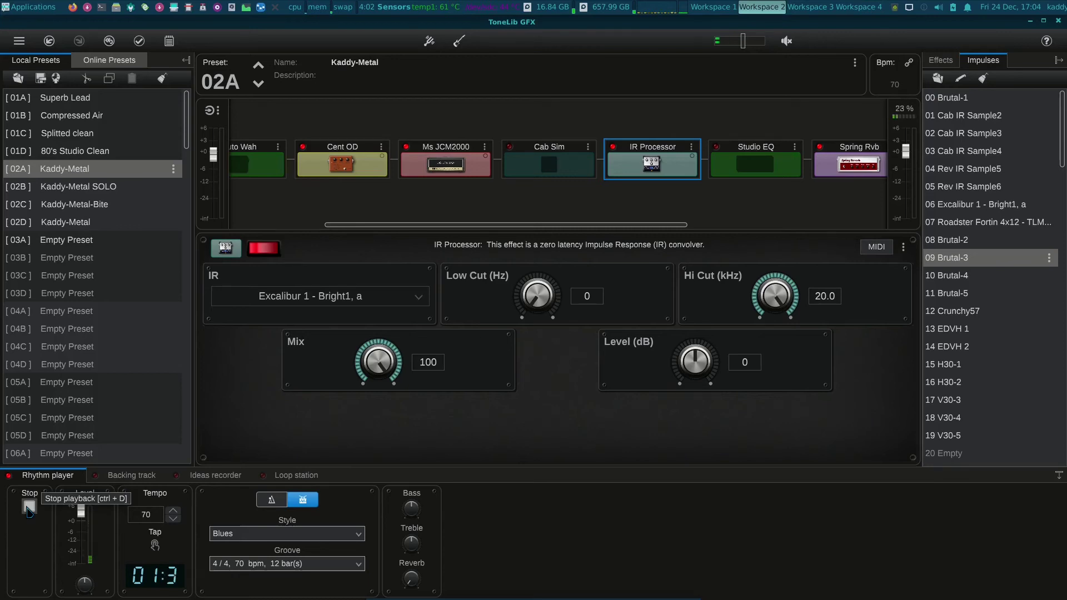
{"action": "left_click", "coordinate": [29, 508]}
- Set the rhythm player's style to Rock, start playback and choose the 12/8, 155 bpm, 8-bar groove
{"action": "left_click", "coordinate": [266, 535]}
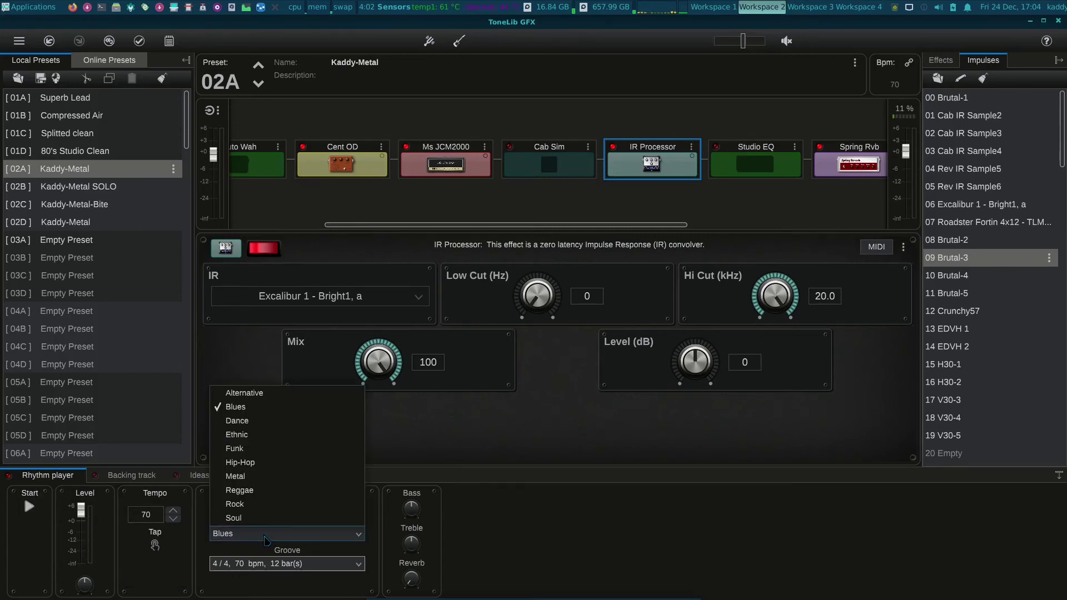
{"action": "left_click", "coordinate": [234, 504]}
{"action": "left_click", "coordinate": [32, 510]}
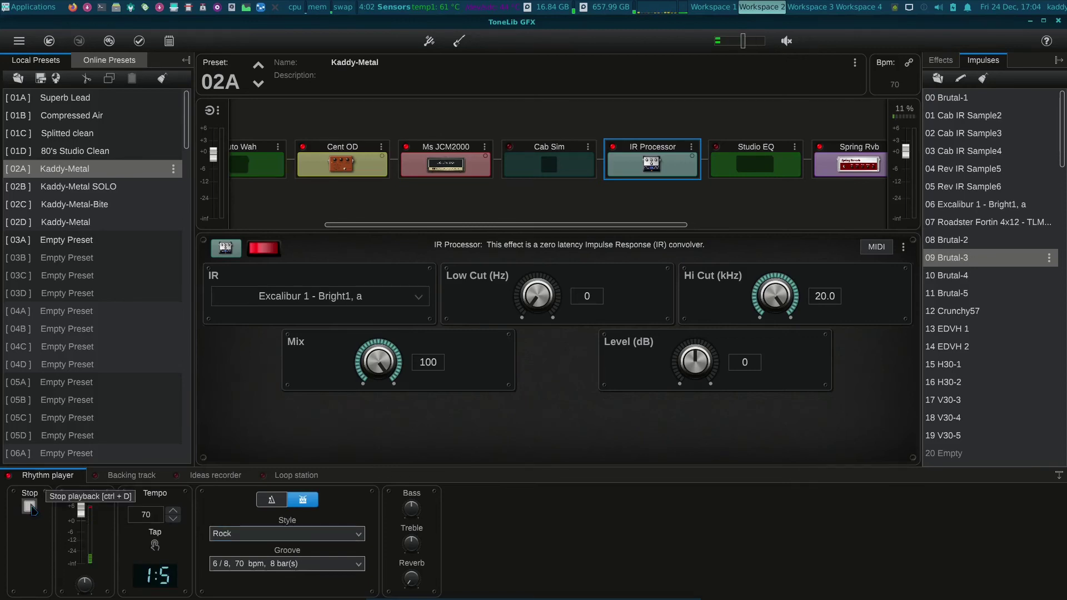
{"action": "left_click", "coordinate": [284, 564]}
{"action": "left_click", "coordinate": [271, 506]}
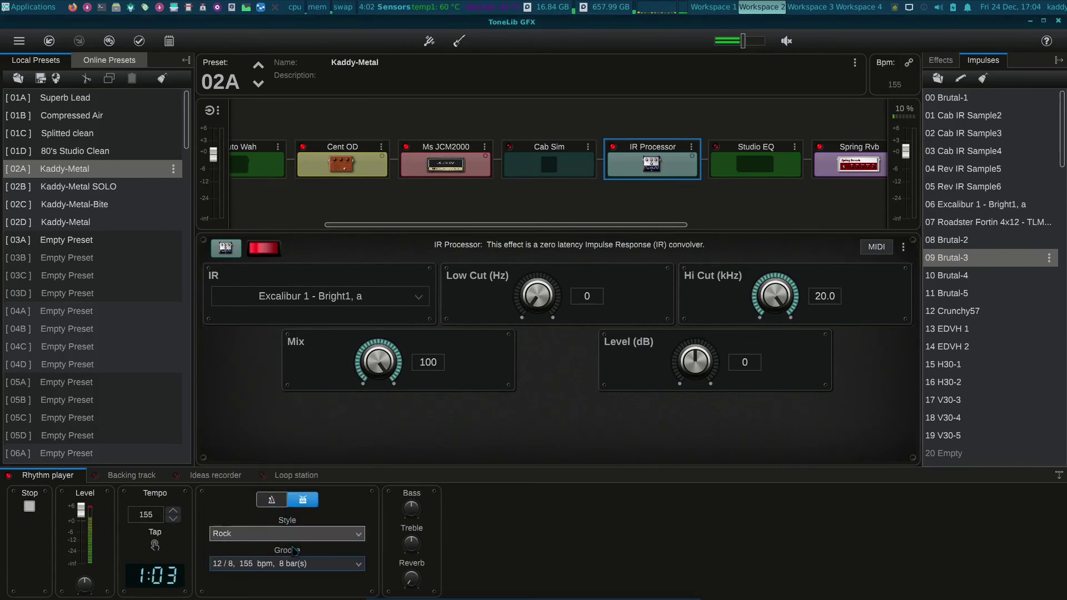
{"action": "left_click", "coordinate": [358, 564]}
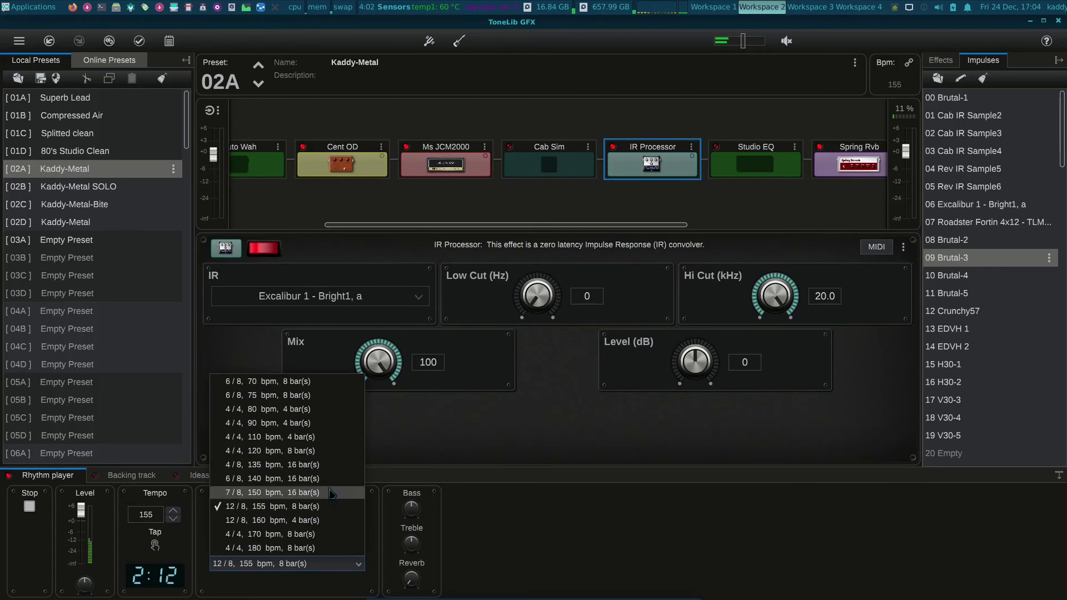
{"action": "left_click", "coordinate": [357, 564]}
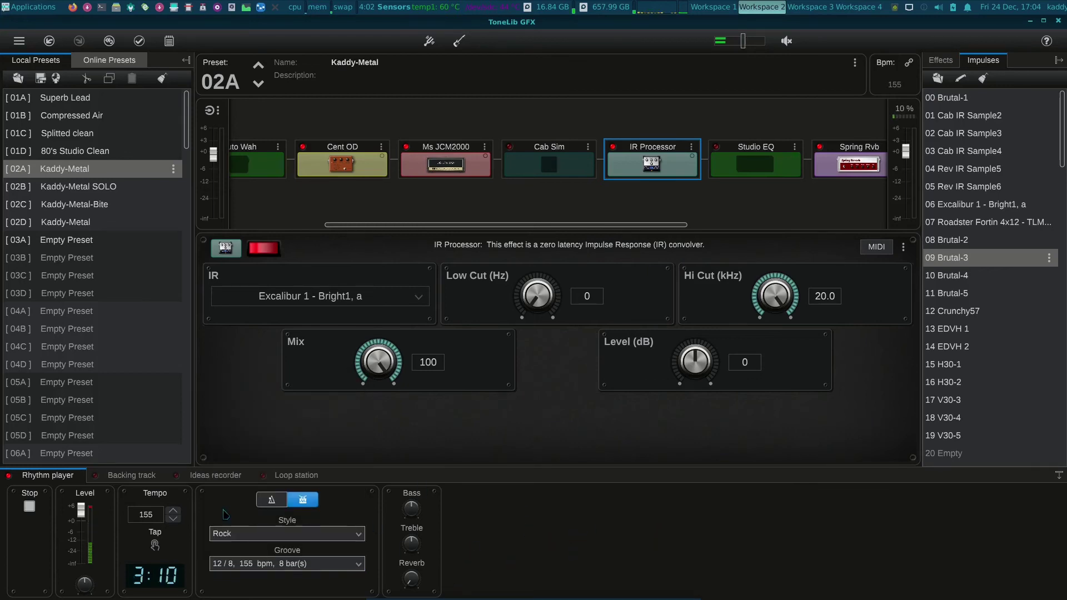
- Raise the rhythm player's tempo to 180 while the beat plays, and stop playback
{"action": "left_click", "coordinate": [173, 513]}
{"action": "left_click", "coordinate": [172, 512]}
{"action": "left_click", "coordinate": [173, 513]}
{"action": "left_click", "coordinate": [173, 512]}
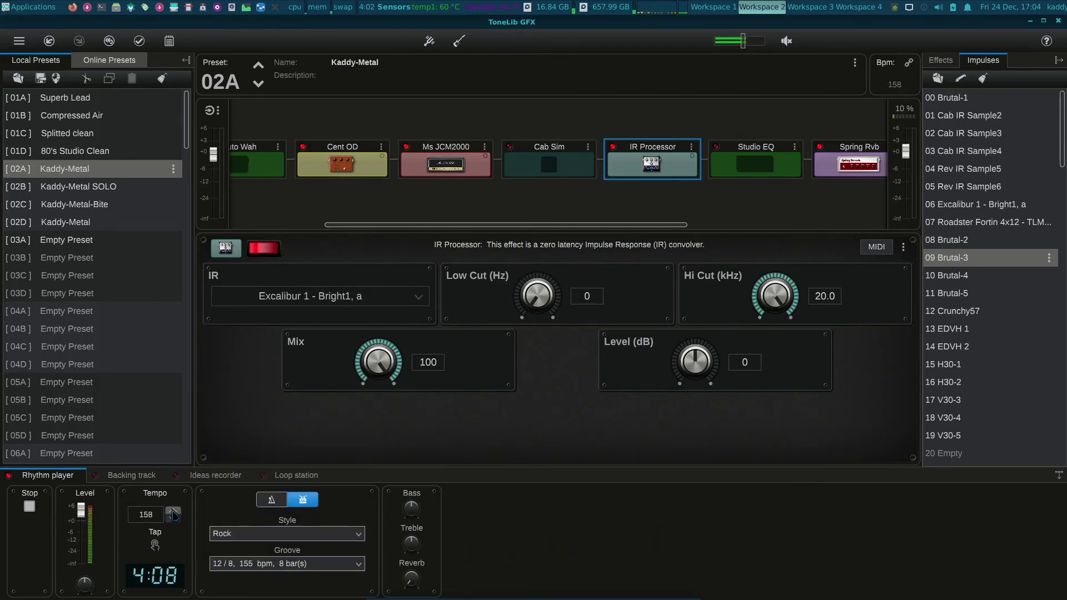
{"action": "left_click", "coordinate": [173, 512]}
{"action": "left_click", "coordinate": [173, 512]}
{"action": "left_click", "coordinate": [173, 512]}
{"action": "left_click", "coordinate": [172, 512]}
{"action": "left_click", "coordinate": [173, 512]}
{"action": "left_click", "coordinate": [173, 513]}
{"action": "left_click", "coordinate": [173, 513]}
{"action": "left_click", "coordinate": [173, 513]}
{"action": "left_click", "coordinate": [173, 513]}
{"action": "left_click", "coordinate": [172, 513]}
{"action": "left_click", "coordinate": [173, 512]}
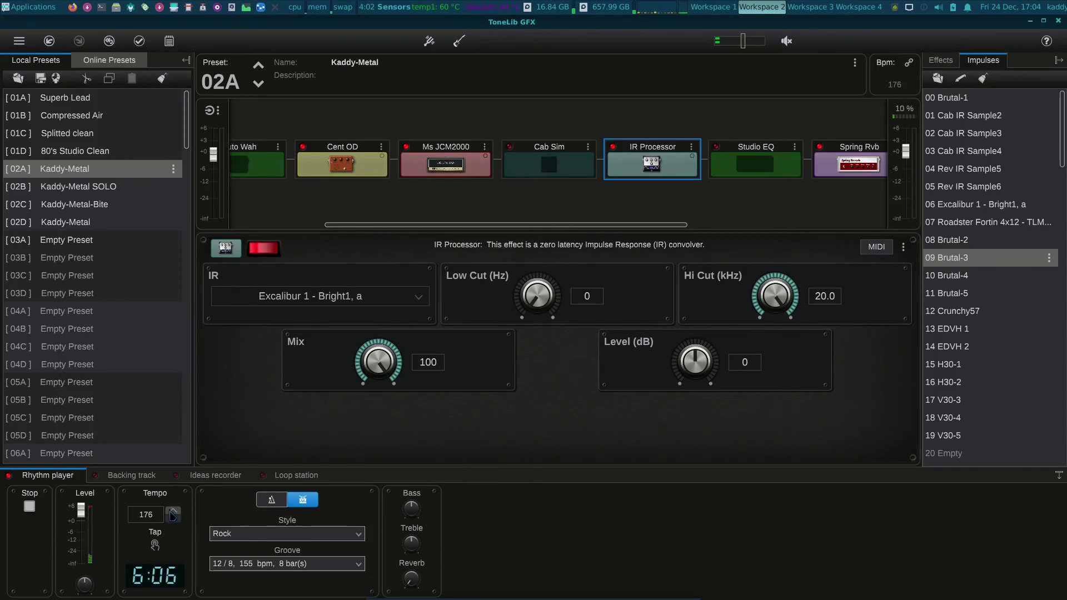
{"action": "left_click", "coordinate": [172, 512]}
{"action": "key", "text": "space"}
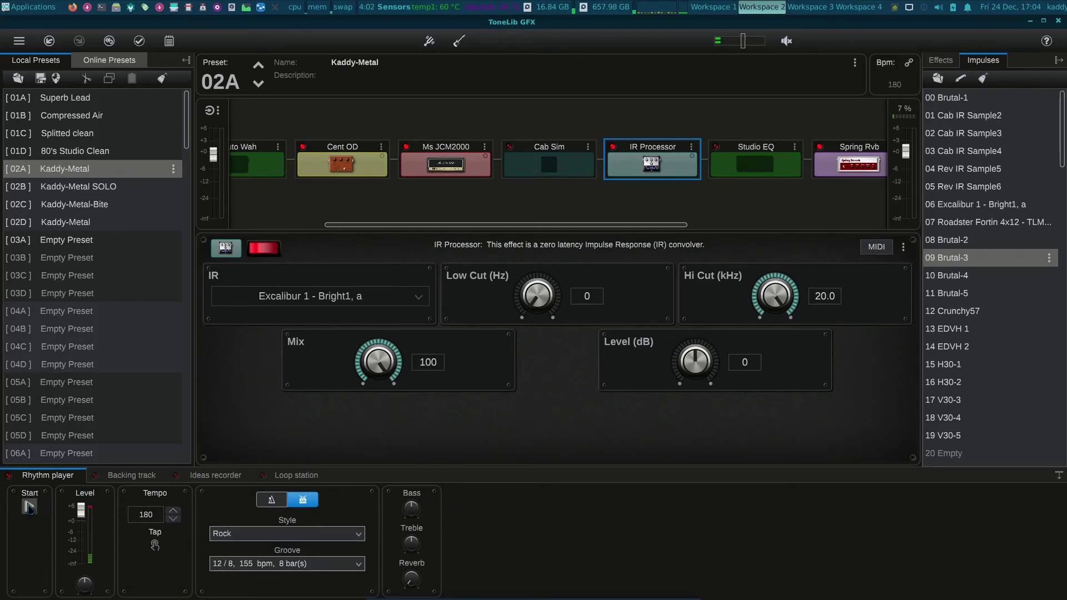
- Look over the backing track player, the ideas recorder settings and the loop station
{"action": "left_click", "coordinate": [131, 475]}
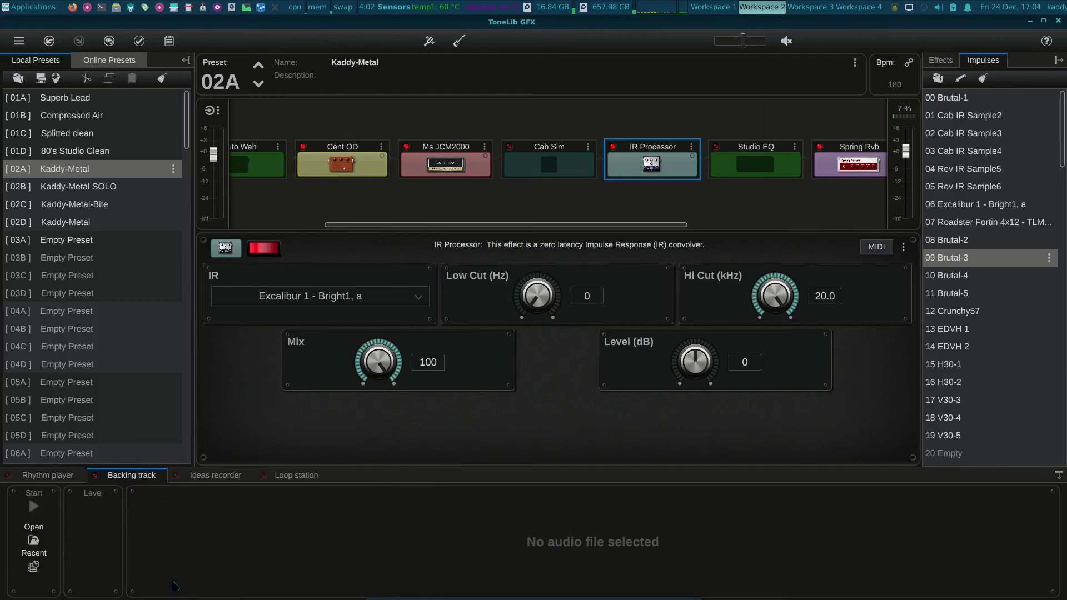
{"action": "left_click", "coordinate": [214, 477]}
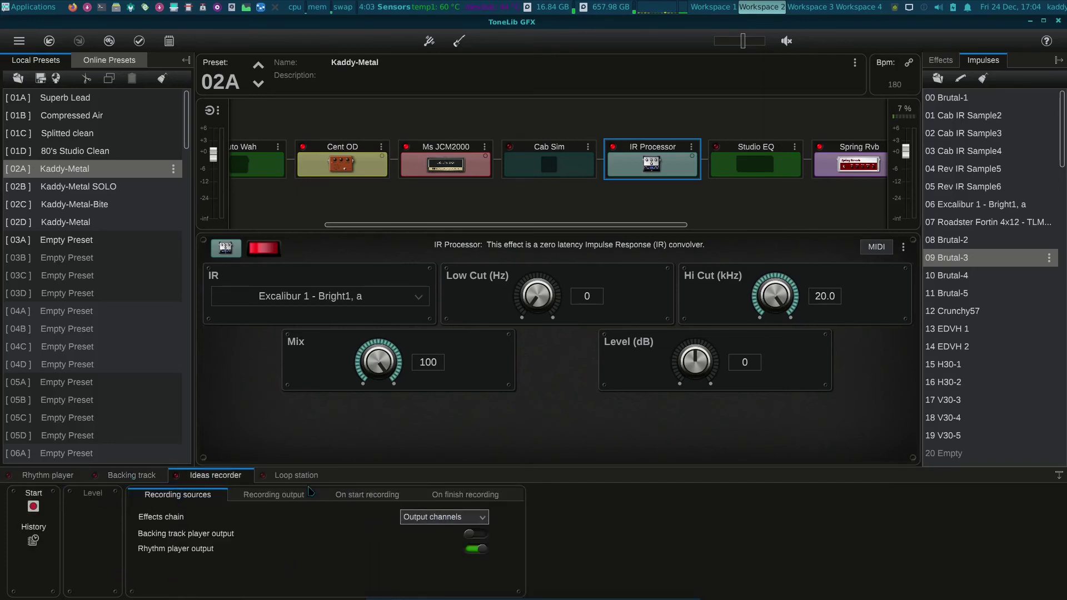
{"action": "left_click", "coordinate": [291, 478]}
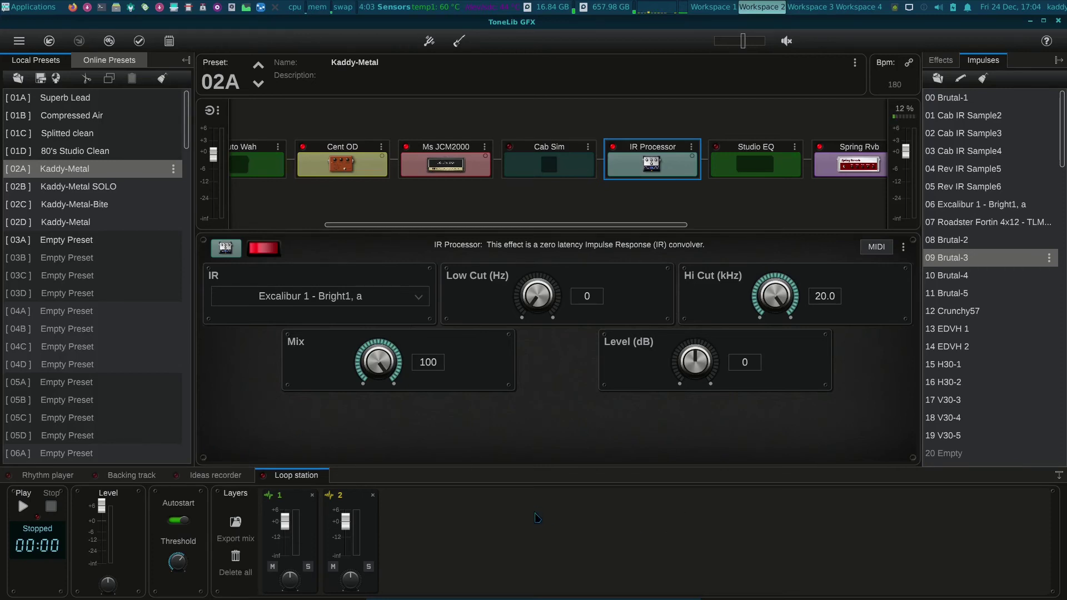
{"action": "left_click_drag", "start_coordinate": [484, 223], "coordinate": [656, 225]}
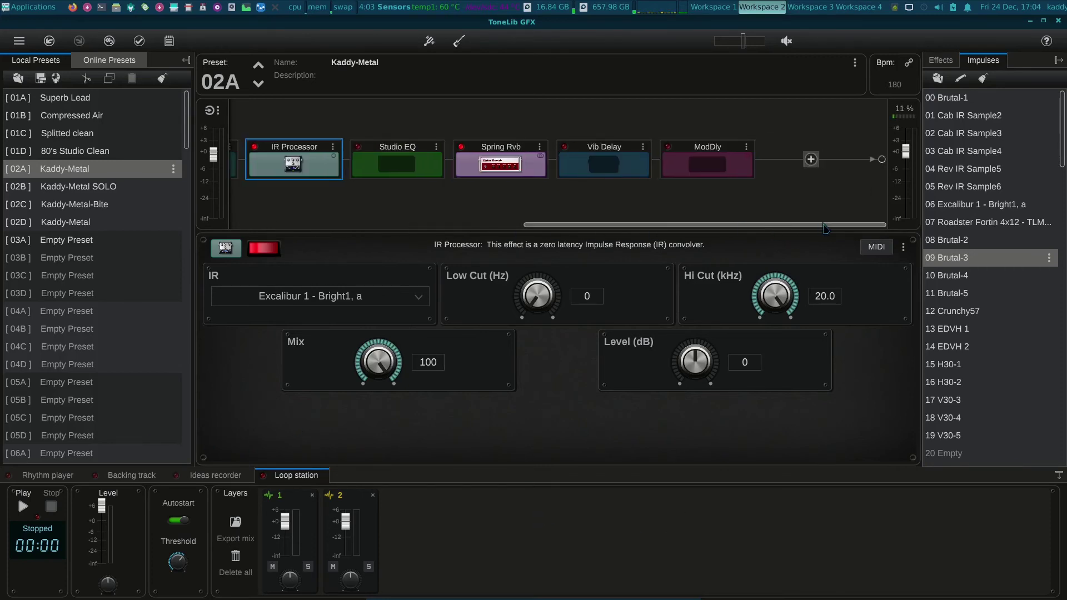
{"action": "left_click_drag", "start_coordinate": [571, 224], "coordinate": [278, 224]}
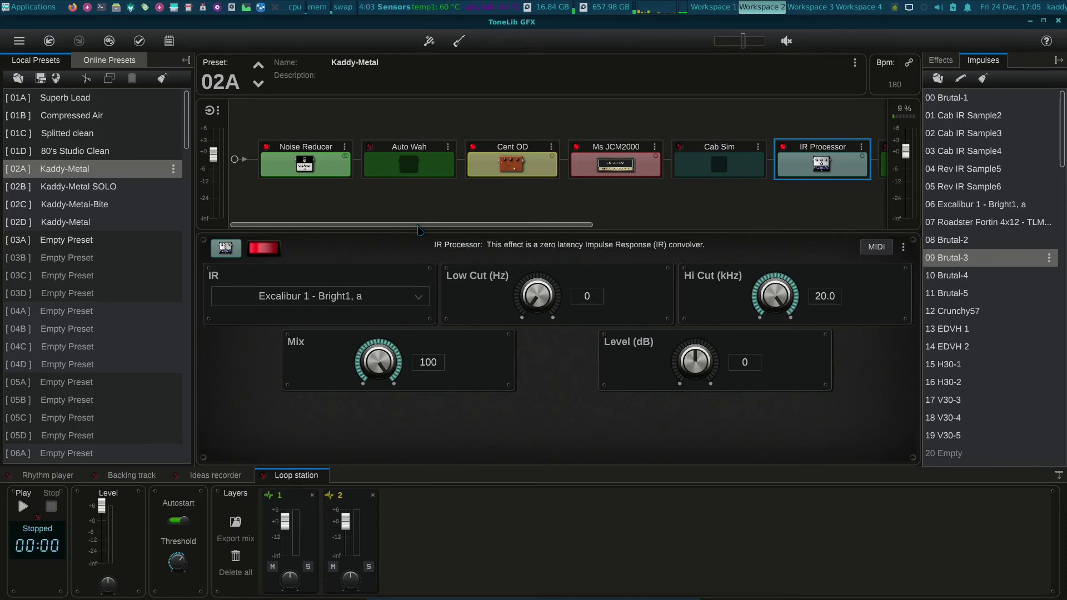
{"action": "mouse_move", "coordinate": [401, 226]}
{"action": "left_mouse_down"}
{"action": "mouse_move", "coordinate": [456, 225]}
{"action": "mouse_move", "coordinate": [385, 222]}
{"action": "left_mouse_up"}
{"action": "left_click_drag", "start_coordinate": [423, 228], "coordinate": [243, 212]}
{"action": "left_click_drag", "start_coordinate": [373, 228], "coordinate": [282, 222]}
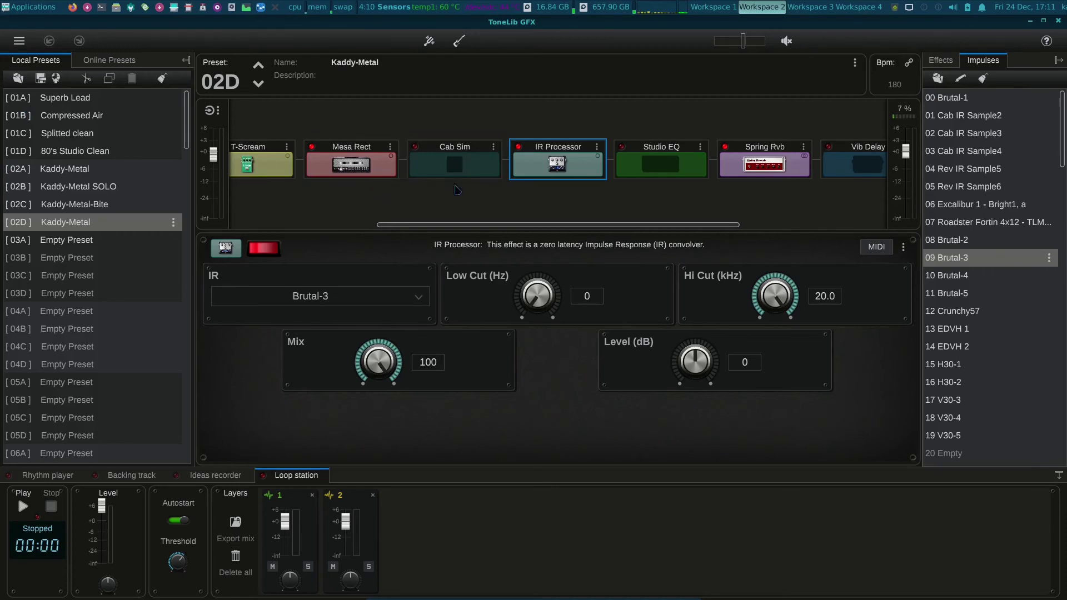
{"action": "left_click_drag", "start_coordinate": [453, 224], "coordinate": [206, 210]}
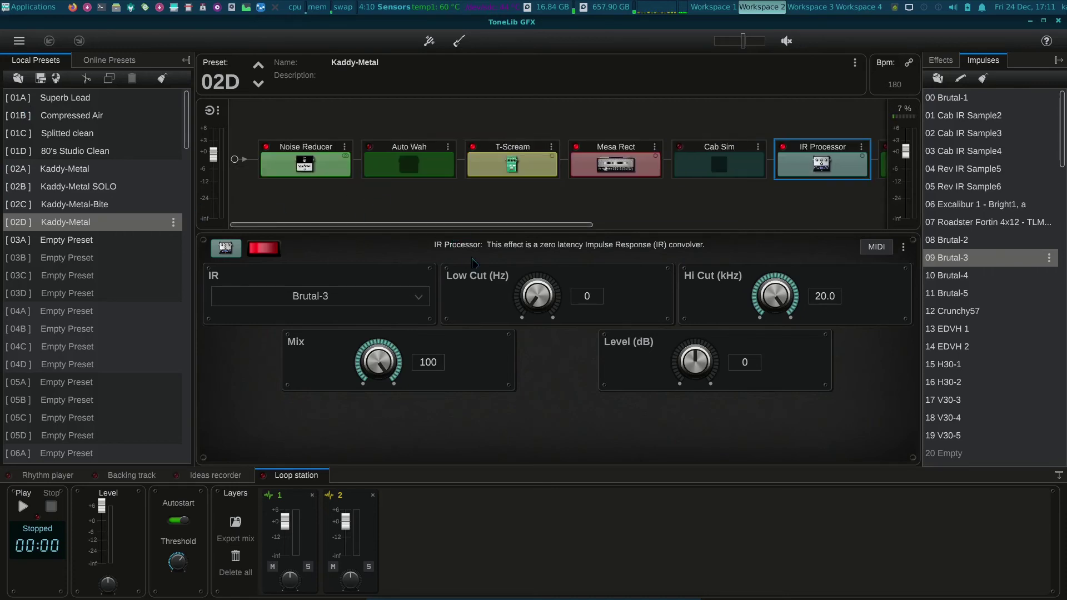
- Switch to Firefox and search YouTube for "ola englund impulse response download"
{"action": "key", "text": "alt+Tab"}
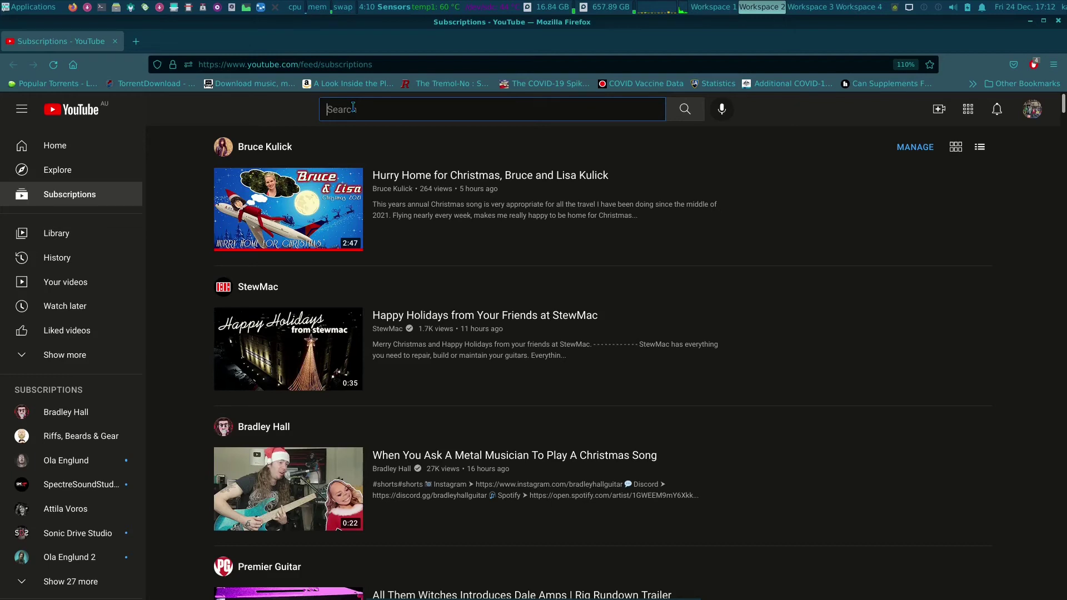
{"action": "type", "text": "ola e"}
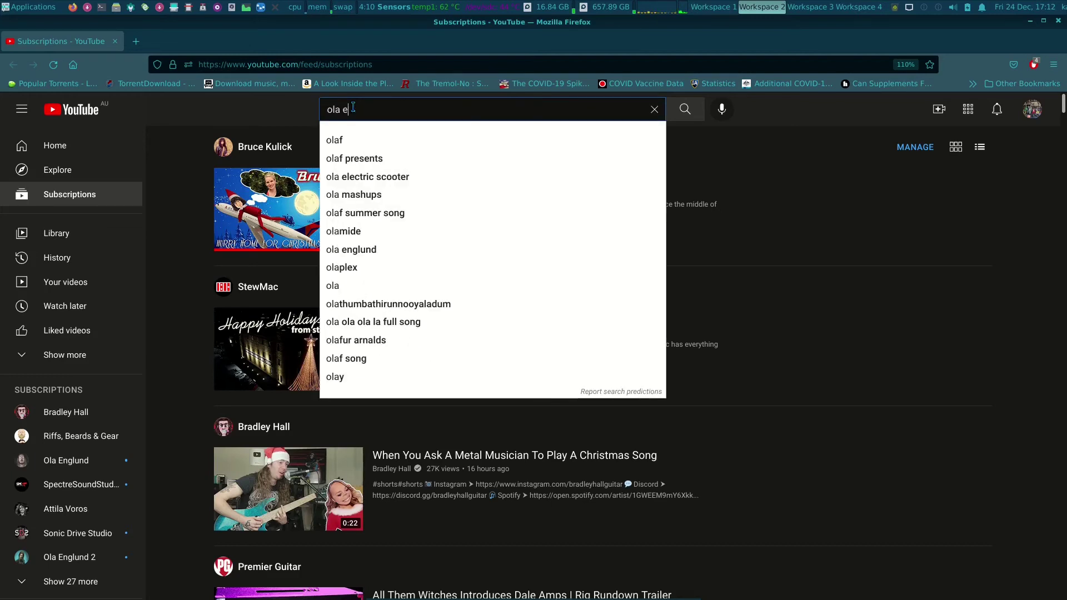
{"action": "type", "text": "nglund im"}
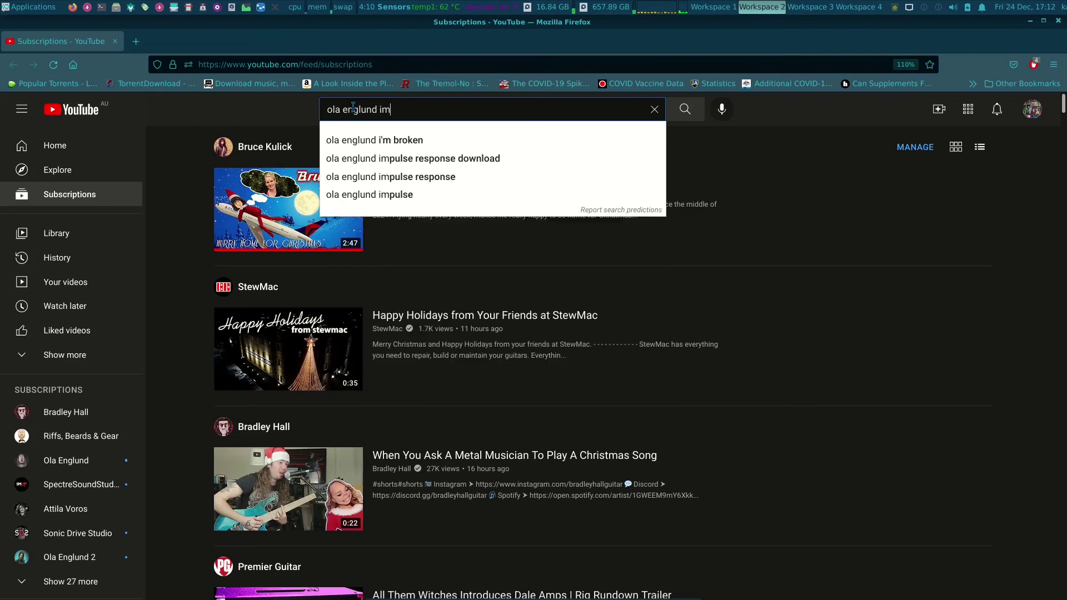
{"action": "type", "text": "pulse re"}
{"action": "key", "text": "Down"}
{"action": "key", "text": "Return"}
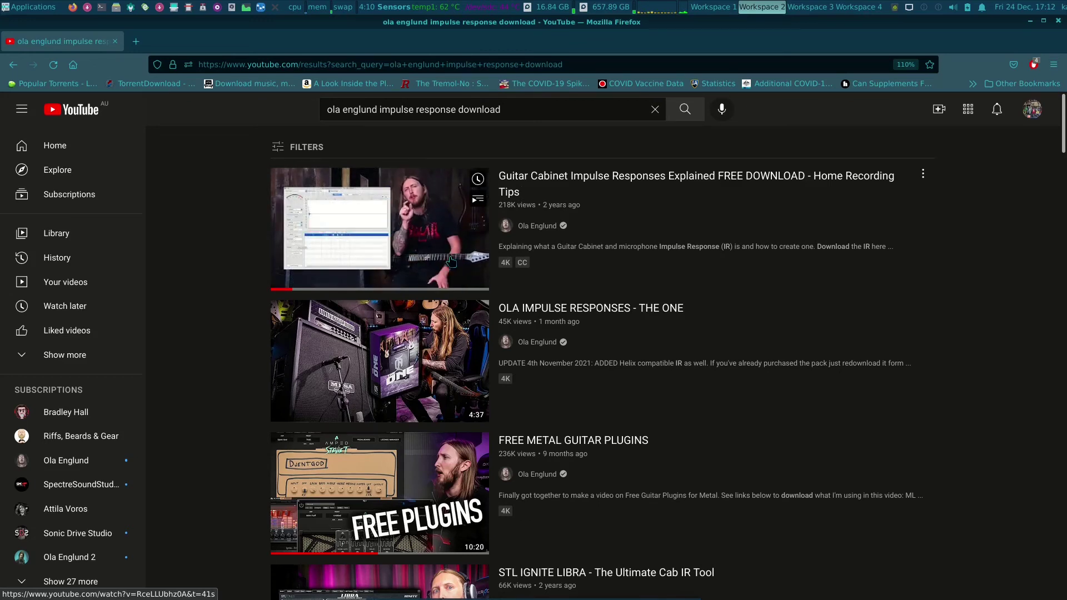
- Open the video "Guitar Cabinet Impulse Responses Explained FREE DOWNLOAD", mute and pause it, and bring up its description
{"action": "scroll", "coordinate": [388, 225], "scroll_direction": "down", "scroll_amount": 3}
{"action": "scroll", "coordinate": [415, 218], "scroll_direction": "up", "scroll_amount": 3}
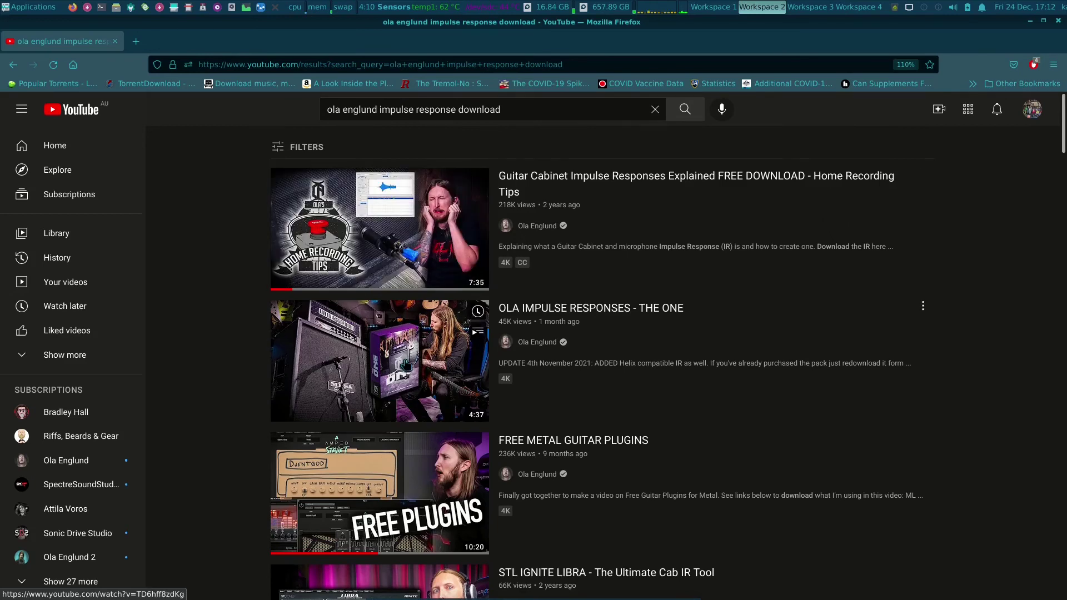
{"action": "left_click", "coordinate": [367, 218]}
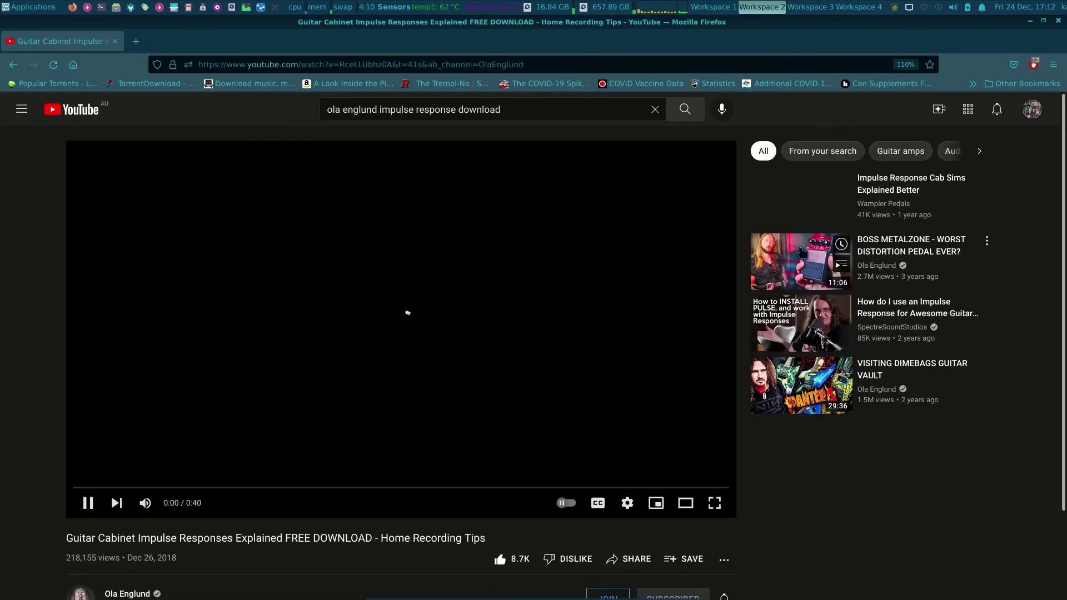
{"action": "left_click", "coordinate": [146, 503]}
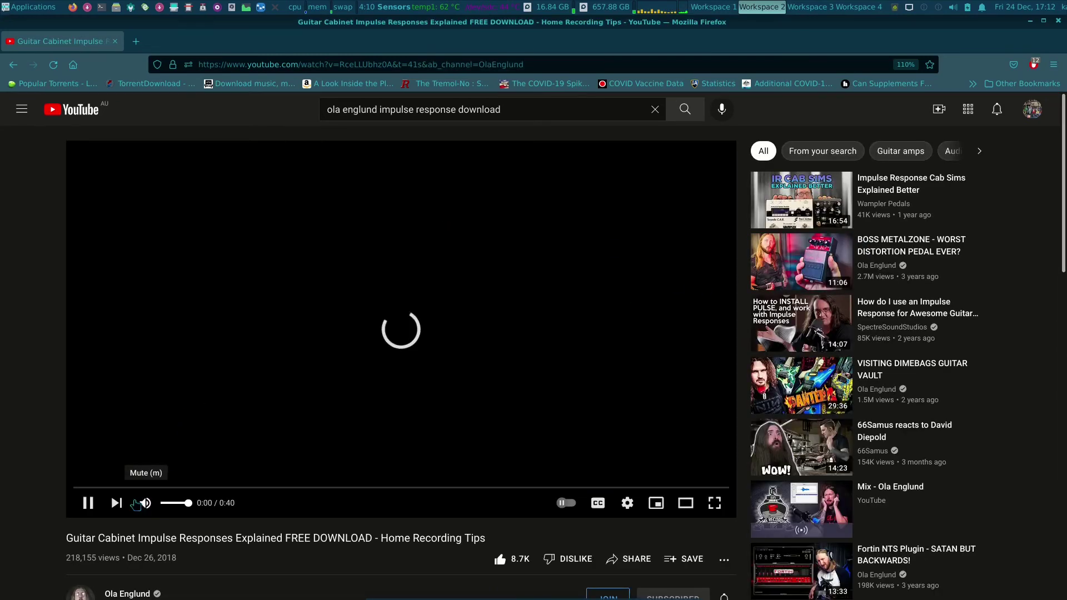
{"action": "left_click", "coordinate": [88, 503]}
{"action": "scroll", "coordinate": [511, 414], "scroll_direction": "down", "scroll_amount": 5}
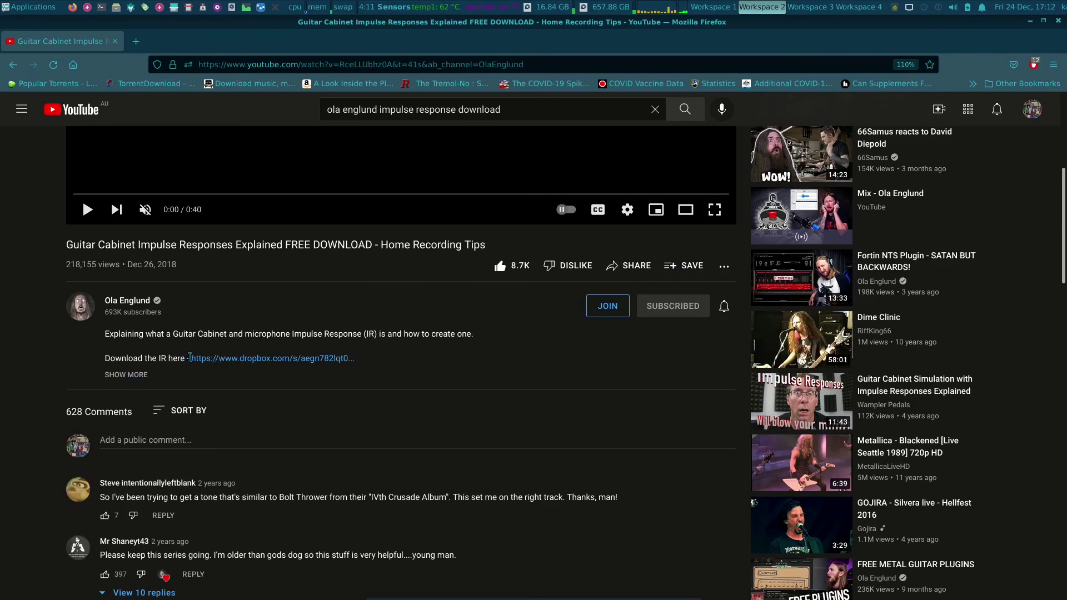
- Download "Hesu 2x12 V30 - 440 center edge.wav" from the description's Dropbox link and open the Downloads folder
{"action": "left_click", "coordinate": [248, 359]}
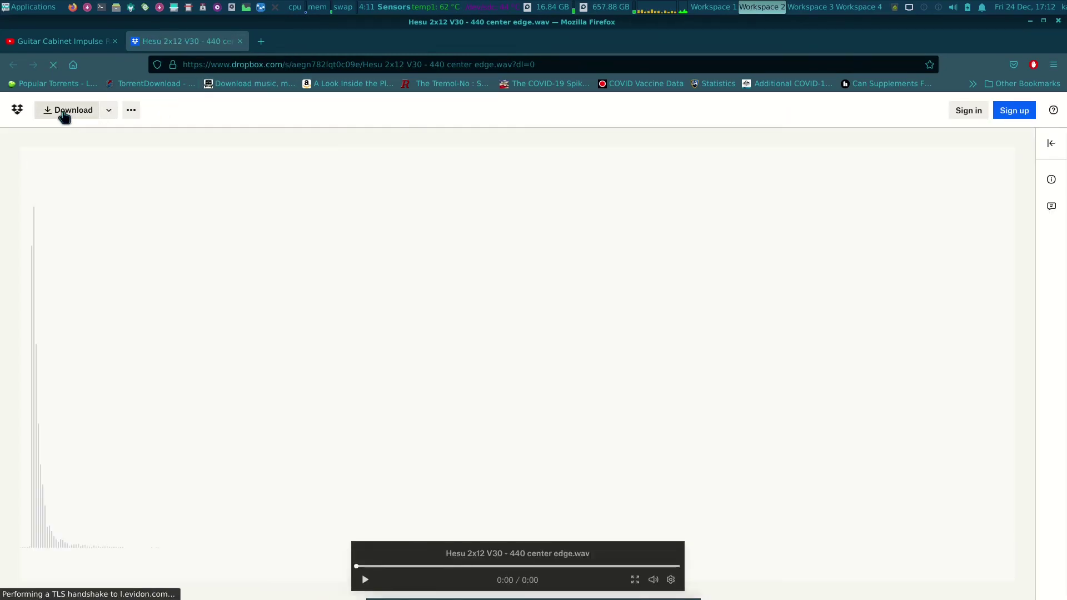
{"action": "left_click", "coordinate": [64, 112]}
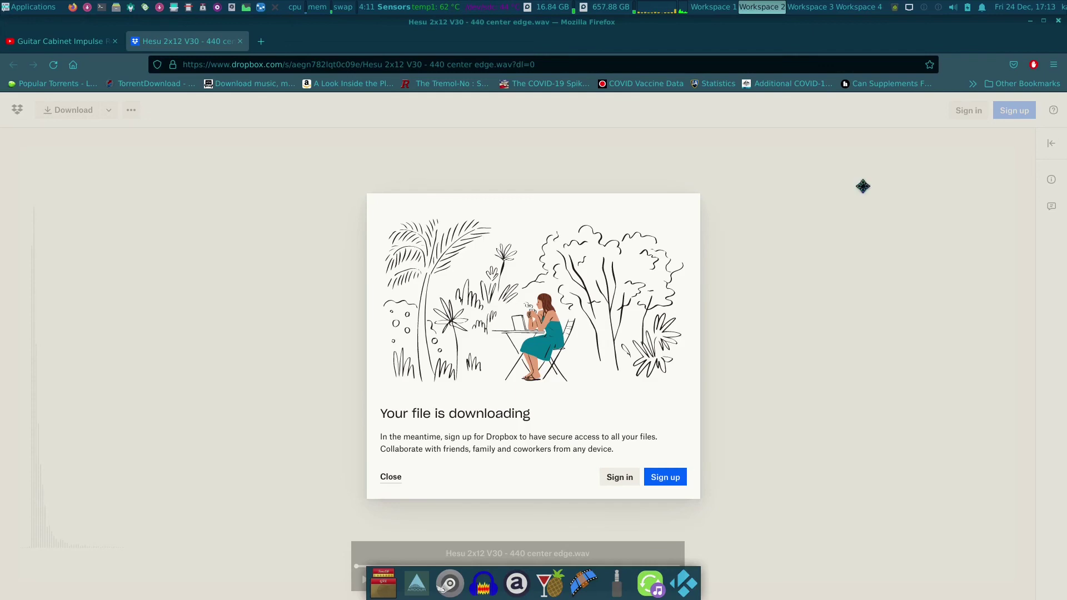
{"action": "left_click", "coordinate": [579, 317]}
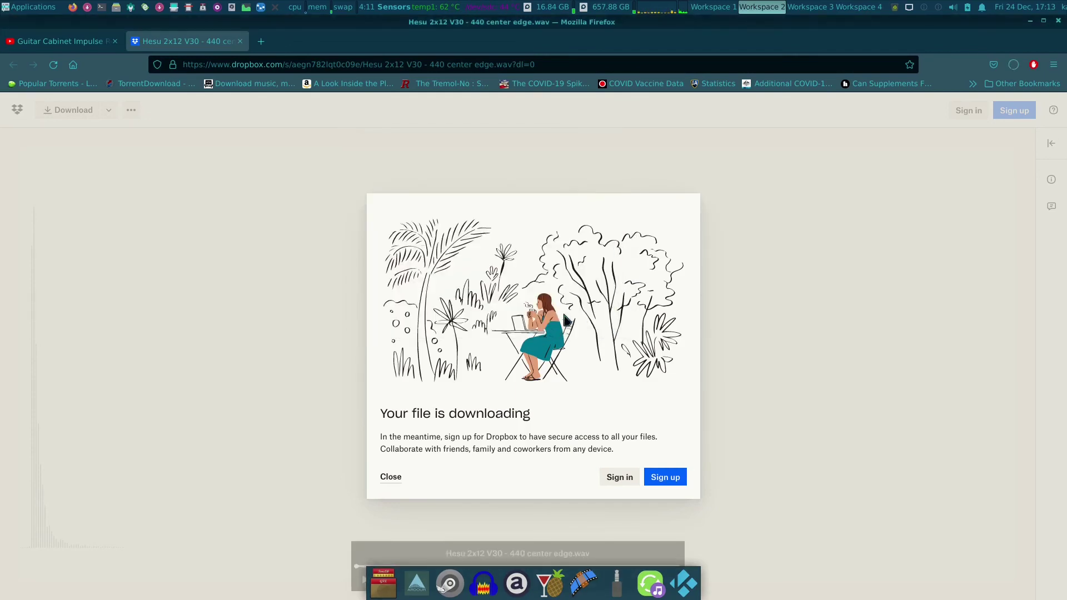
{"action": "left_click", "coordinate": [1014, 68]}
{"action": "left_click", "coordinate": [1006, 95]}
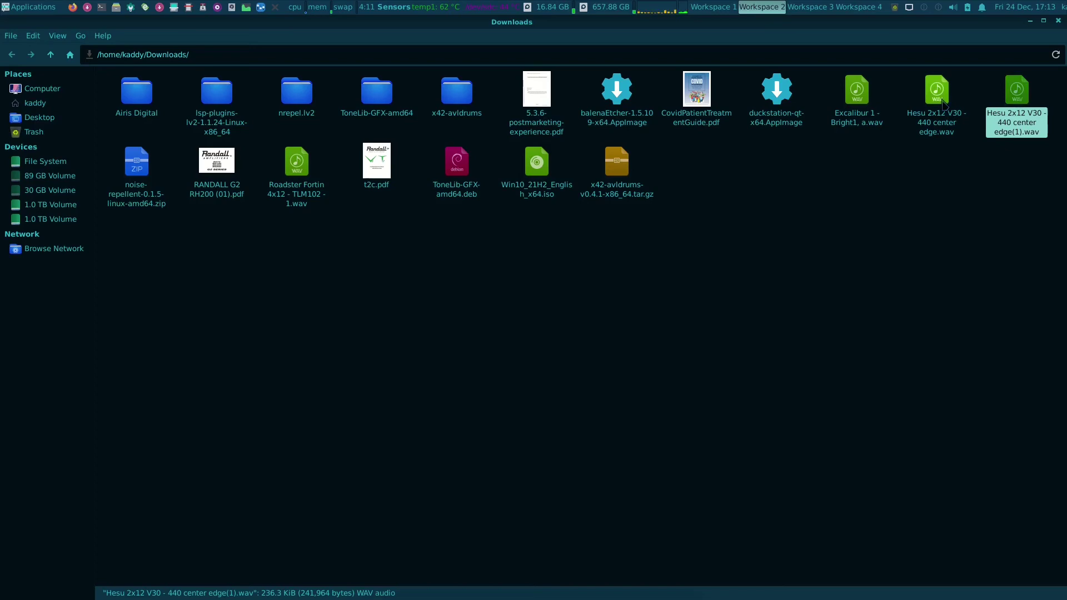
- Copy "Hesu 2x12 V30 - 440 center edge.wav" from the Downloads folder to the Desktop folder
{"action": "right_click", "coordinate": [1016, 93]}
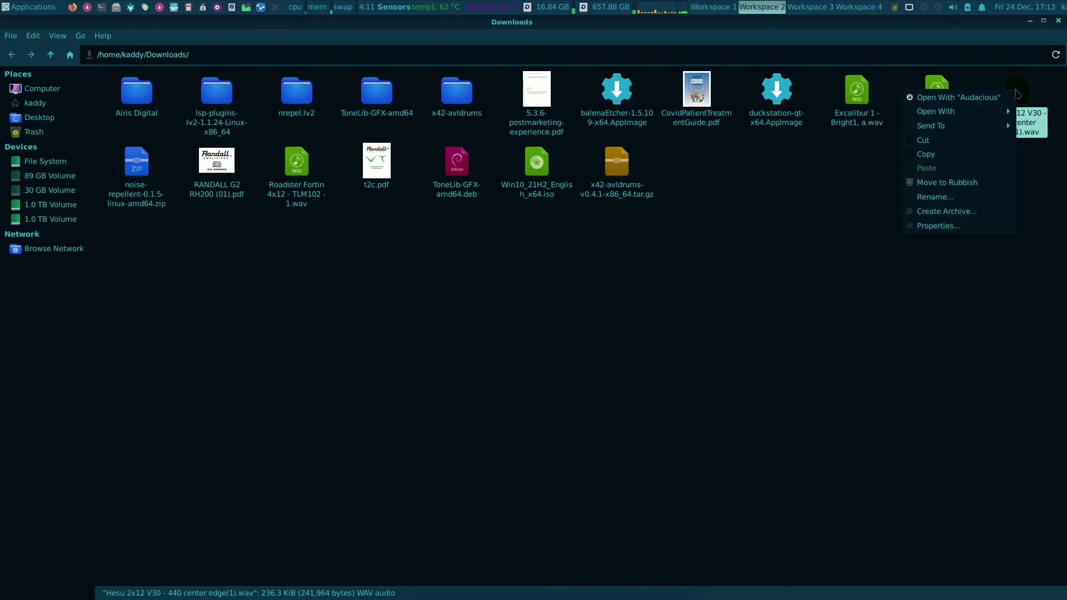
{"action": "left_click", "coordinate": [707, 312]}
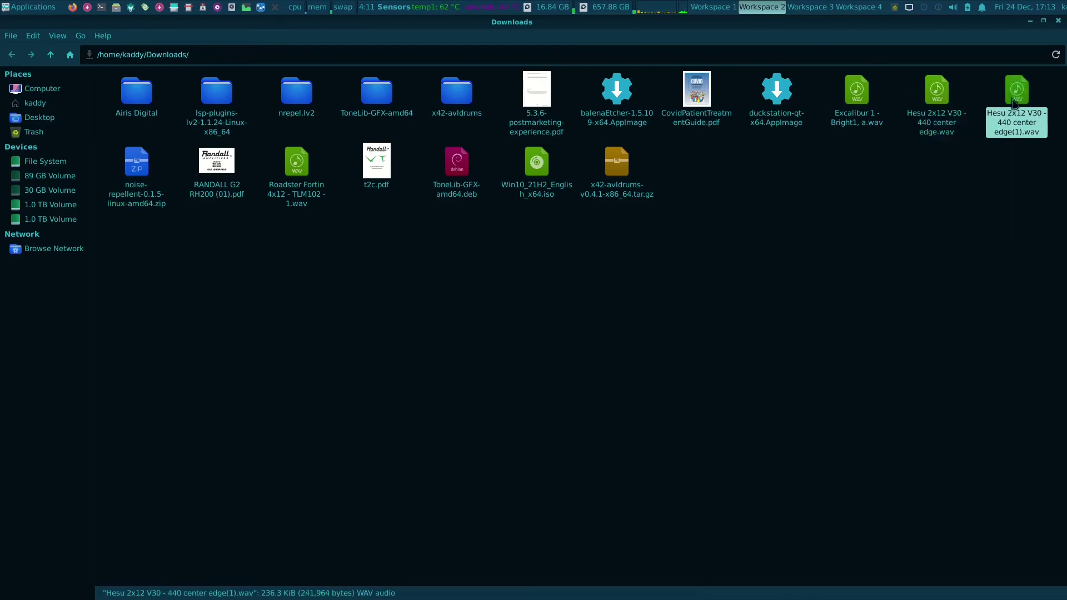
{"action": "left_click", "coordinate": [937, 92]}
{"action": "right_click", "coordinate": [945, 99]}
{"action": "left_click", "coordinate": [873, 174]}
{"action": "left_click", "coordinate": [38, 117]}
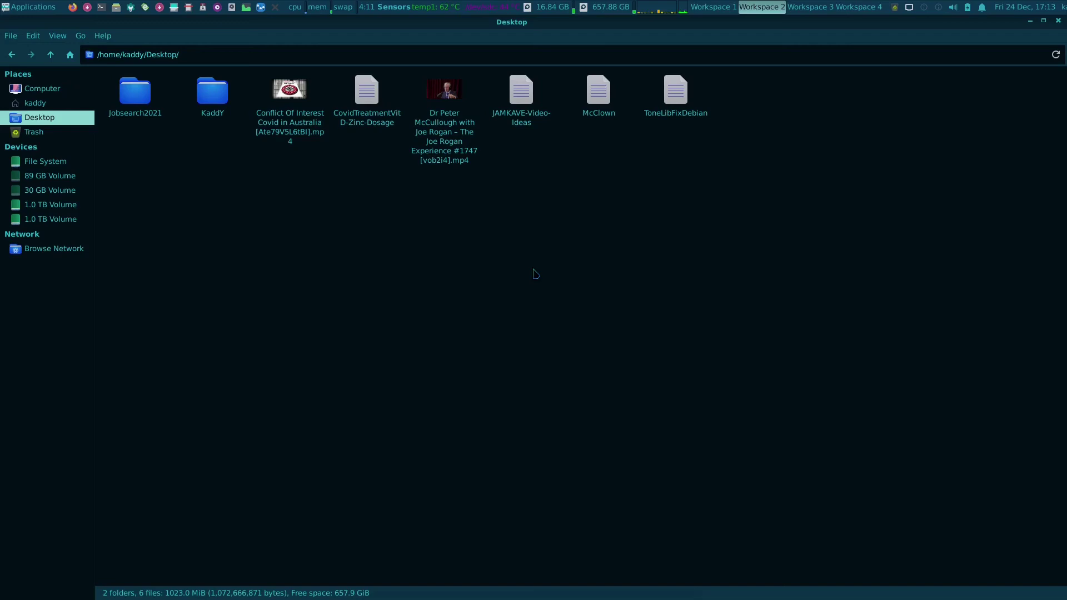
{"action": "right_click", "coordinate": [468, 245]}
{"action": "left_click", "coordinate": [484, 281]}
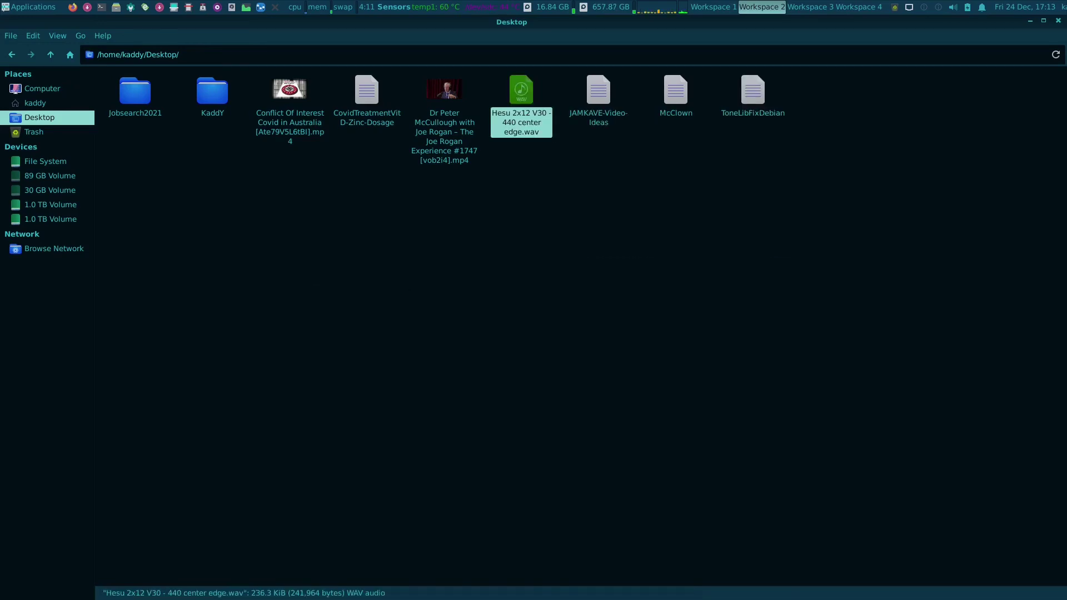
- Close the file manager and quit Firefox with both its tabs to return to ToneLib GFX
{"action": "left_click", "coordinate": [1058, 20]}
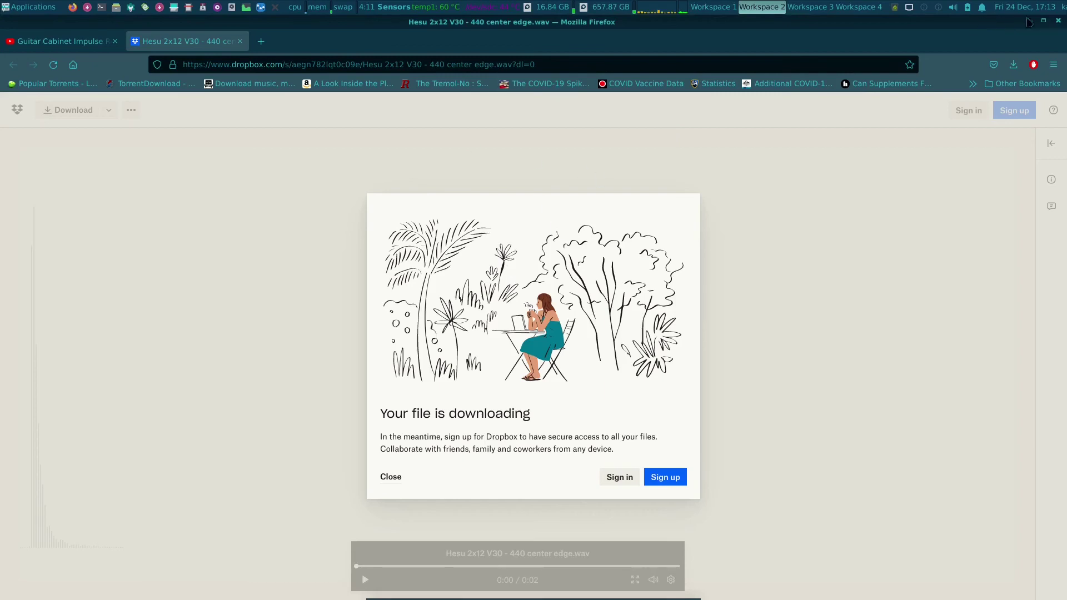
{"action": "left_click", "coordinate": [1059, 21]}
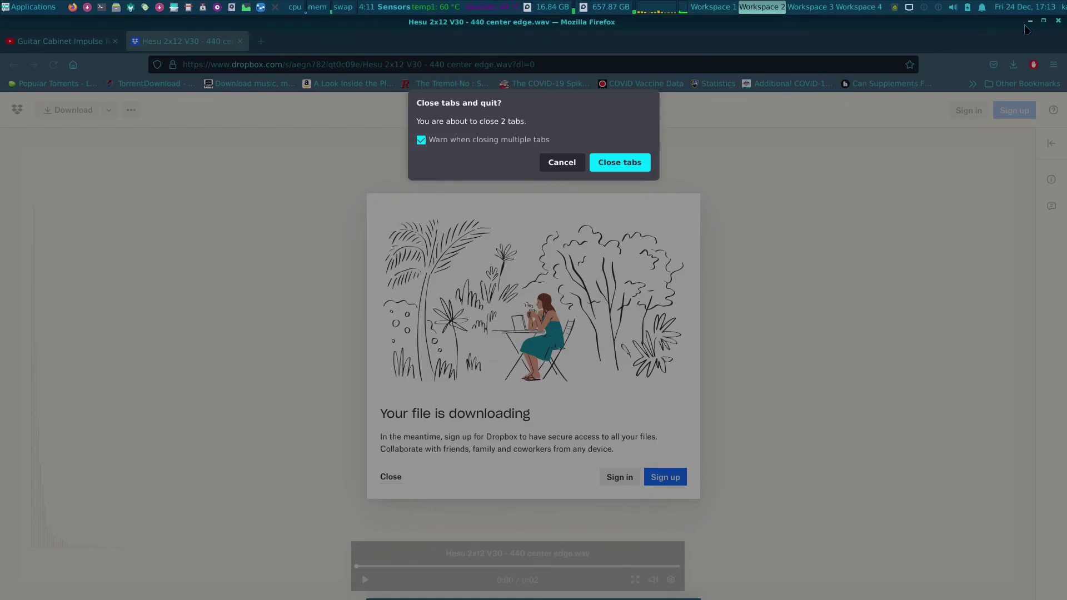
{"action": "left_click", "coordinate": [614, 162]}
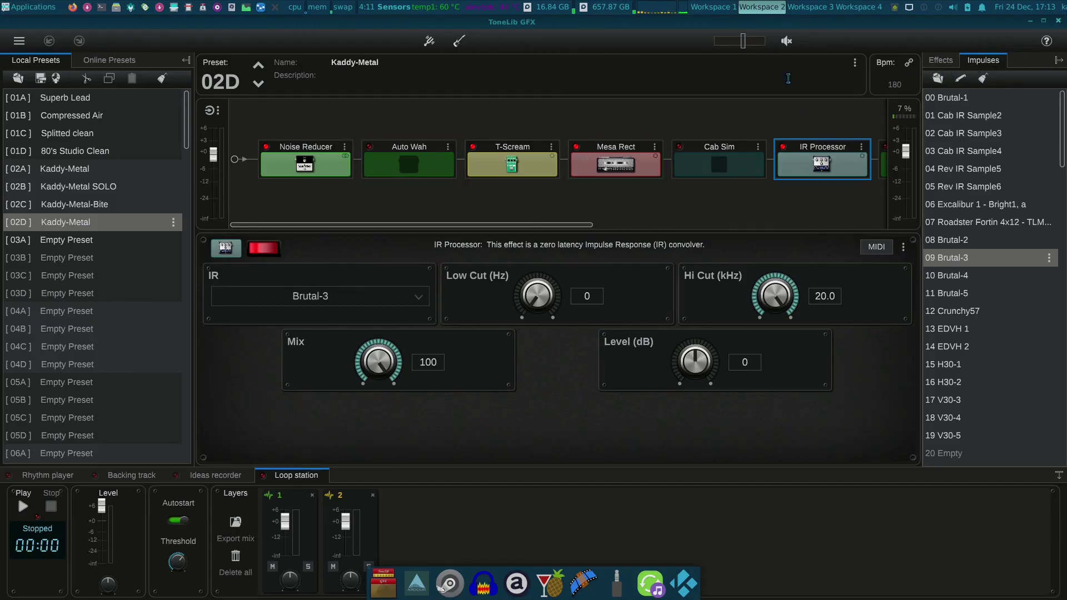
{"action": "left_click", "coordinate": [941, 60]}
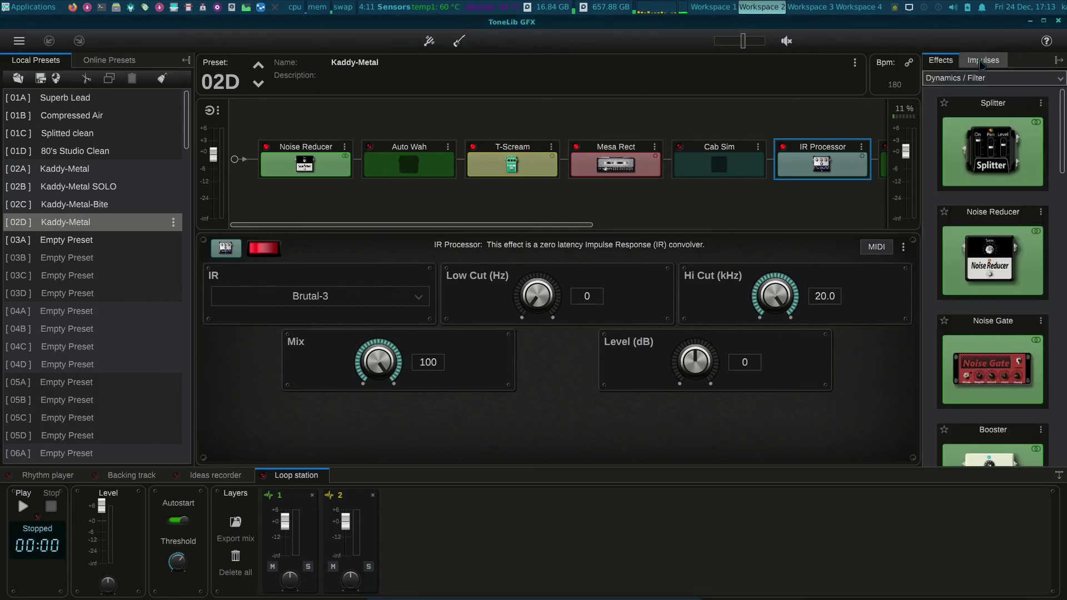
{"action": "left_click", "coordinate": [982, 63]}
{"action": "left_click", "coordinate": [984, 63]}
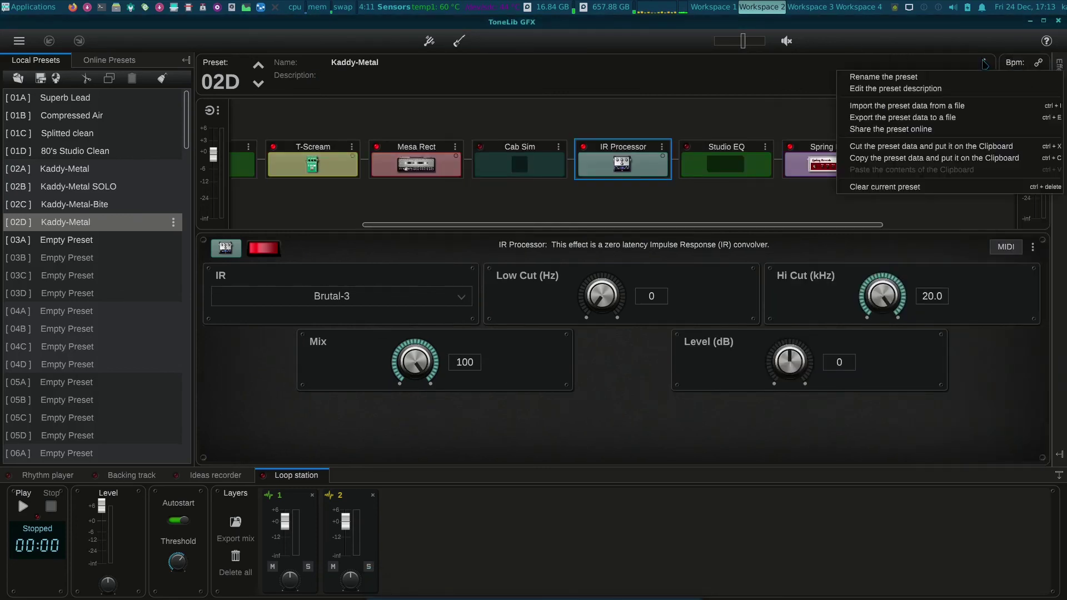
{"action": "left_click", "coordinate": [913, 47]}
{"action": "left_click", "coordinate": [1059, 109]}
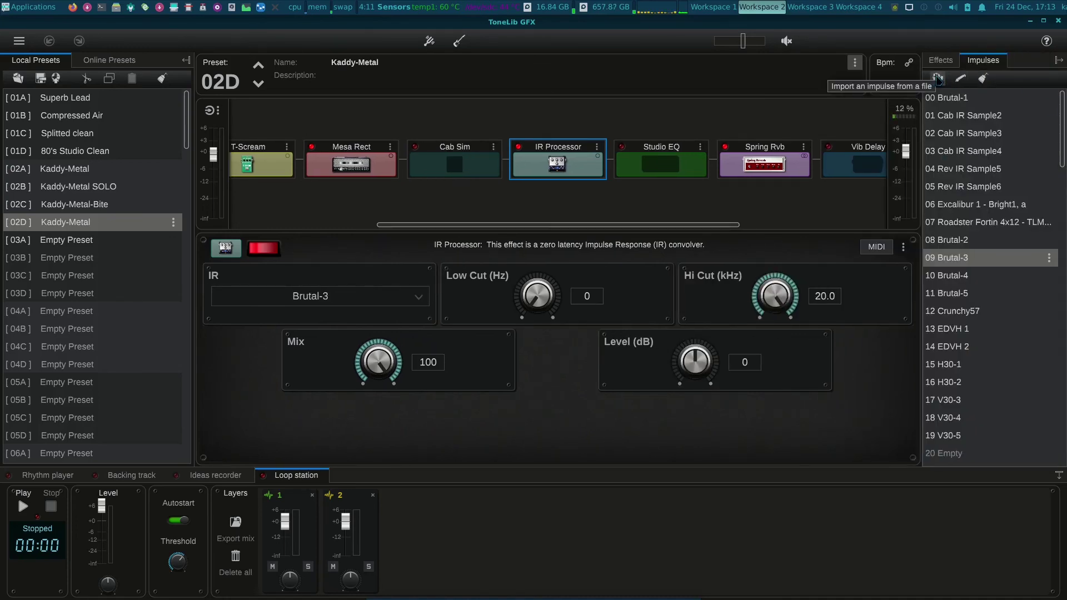
- Import "Hesu 2x12 V30 - 440 center edge.wav" from the Desktop folder into impulse slot 09
{"action": "left_click", "coordinate": [937, 80]}
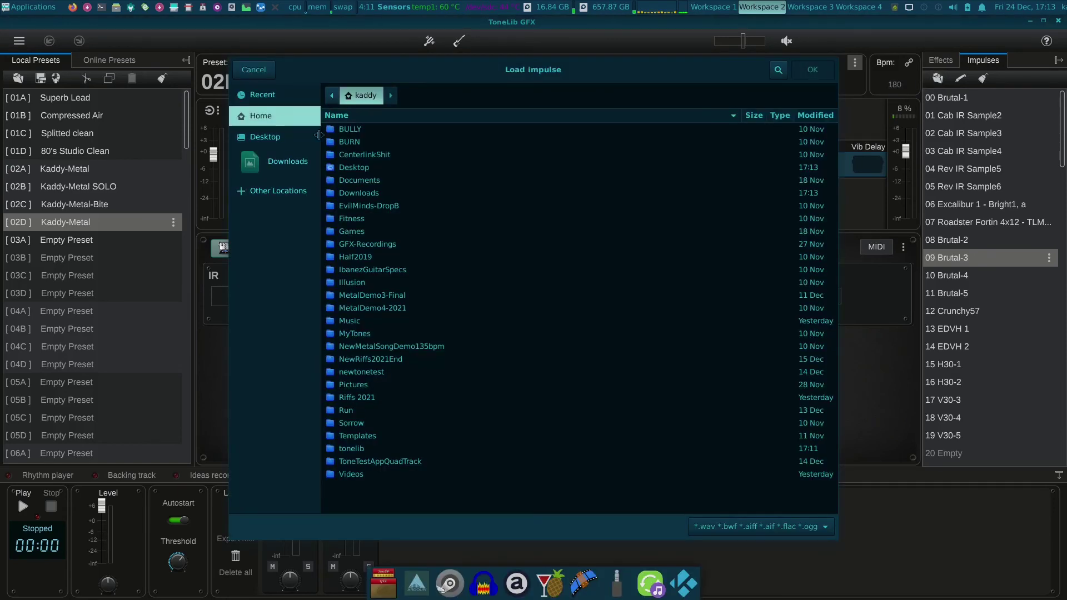
{"action": "left_click", "coordinate": [272, 141]}
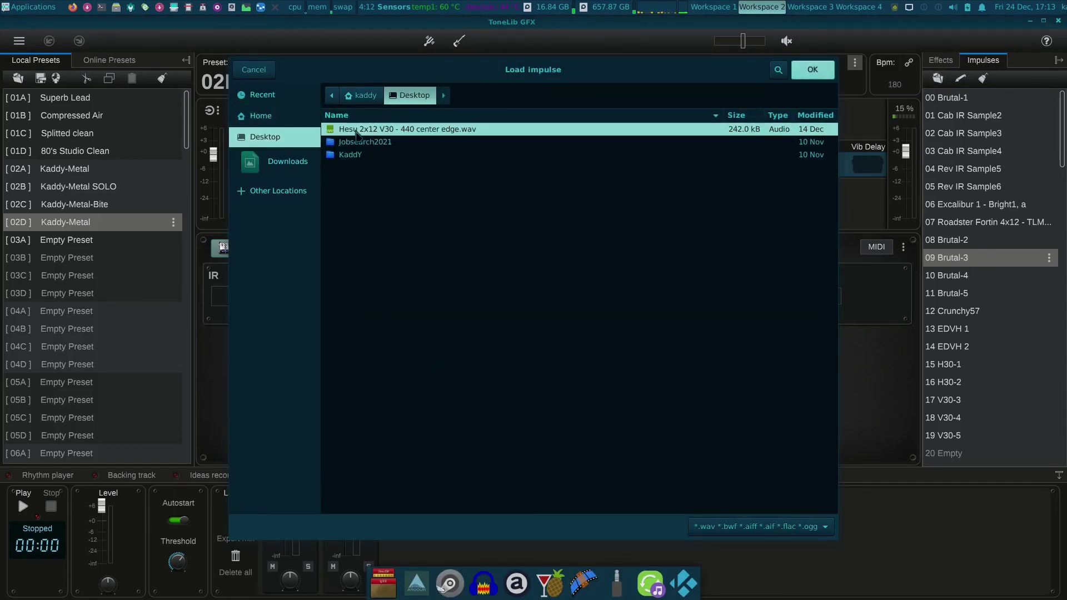
{"action": "left_click", "coordinate": [812, 69]}
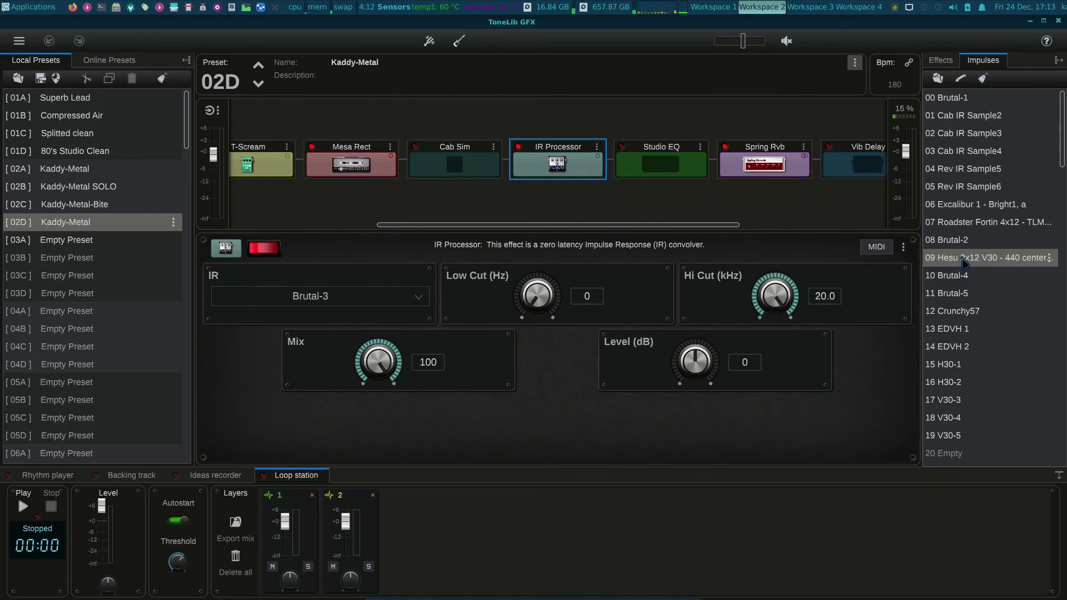
- Remove the existing IR Processor from the chain and insert the Hesu 2x12 V30 impulse between Mesa Rect and Cab Sim
{"action": "right_click", "coordinate": [535, 147]}
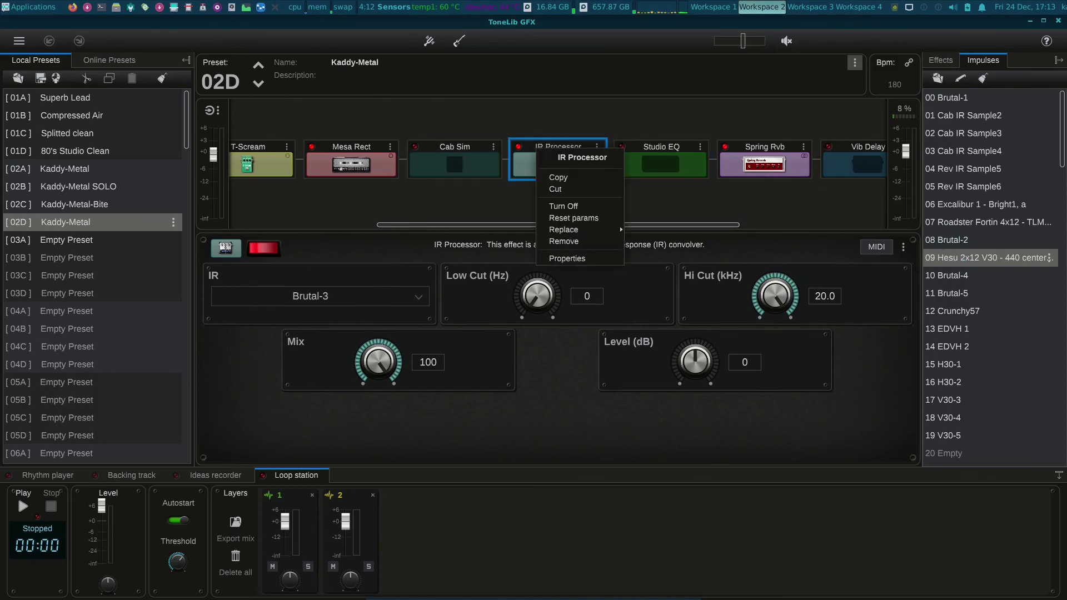
{"action": "left_click", "coordinate": [574, 245]}
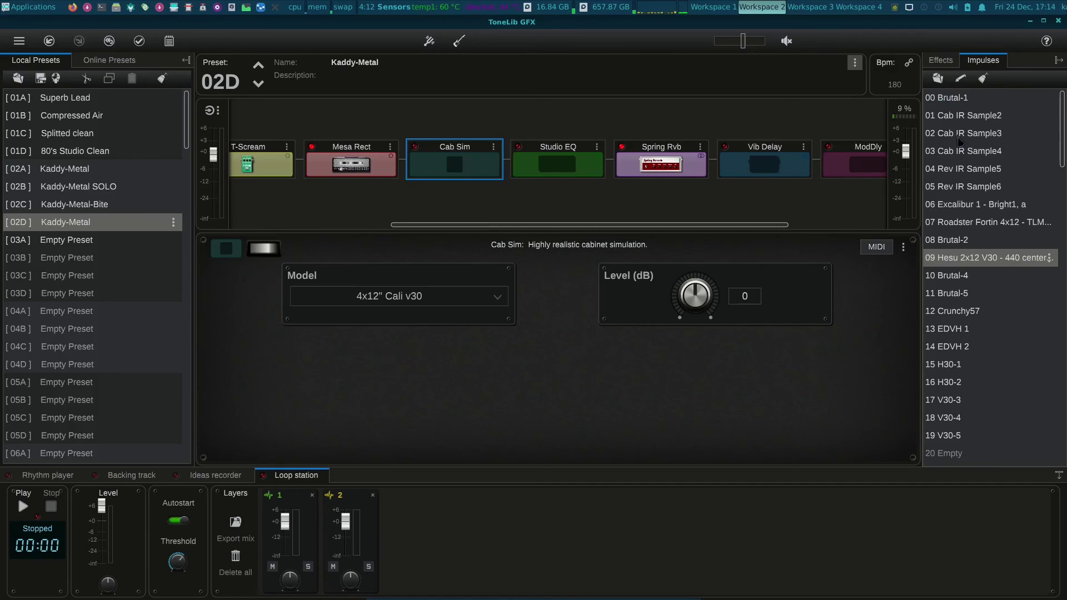
{"action": "scroll", "coordinate": [959, 142], "scroll_direction": "down", "scroll_amount": 10}
{"action": "scroll", "coordinate": [969, 122], "scroll_direction": "up", "scroll_amount": 10}
{"action": "left_click_drag", "start_coordinate": [968, 263], "coordinate": [453, 153]}
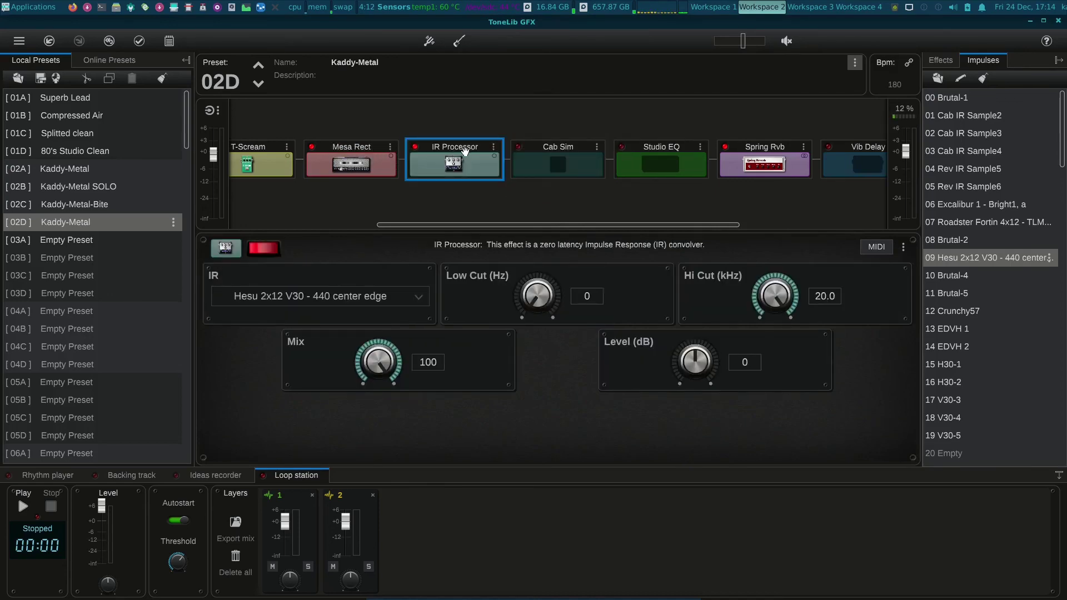
- Swap the IR Processor for Cab Sim to view its cabinet models, and switch back to the IR Processor
{"action": "left_click", "coordinate": [560, 161]}
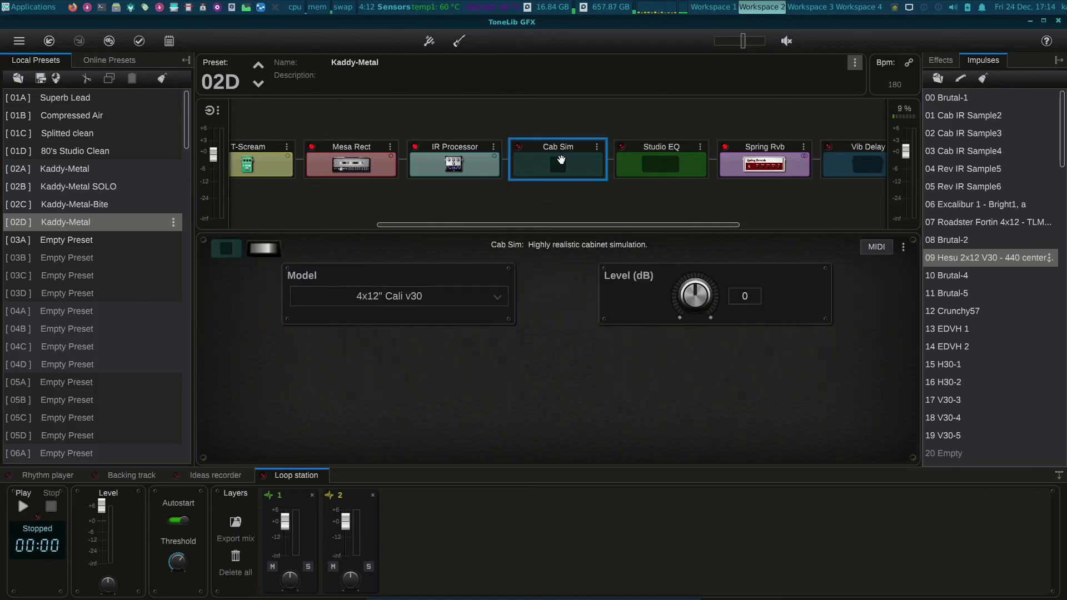
{"action": "left_click", "coordinate": [415, 148]}
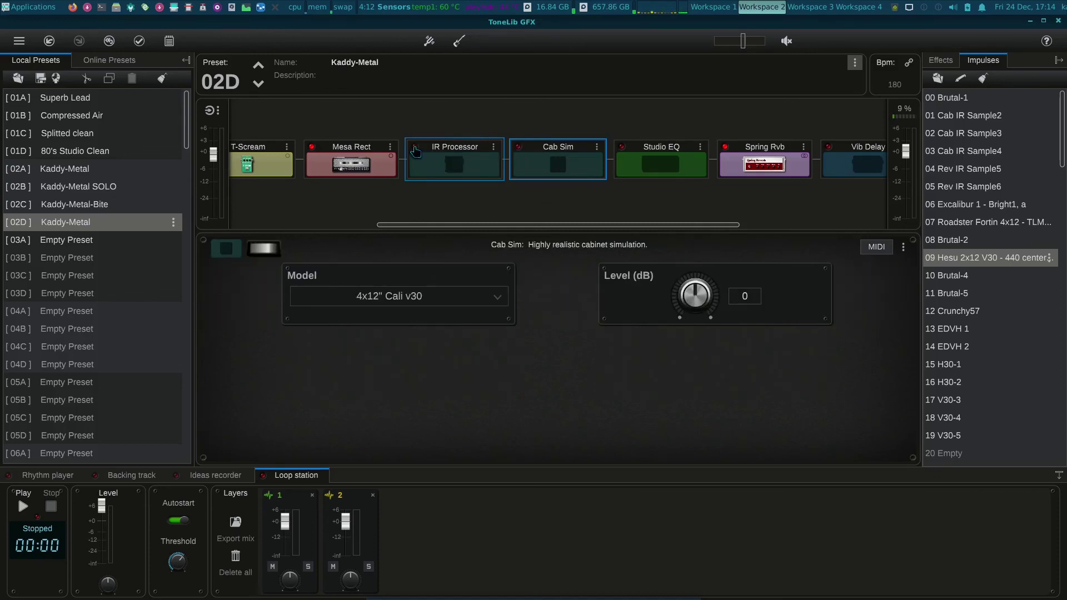
{"action": "left_click", "coordinate": [518, 146]}
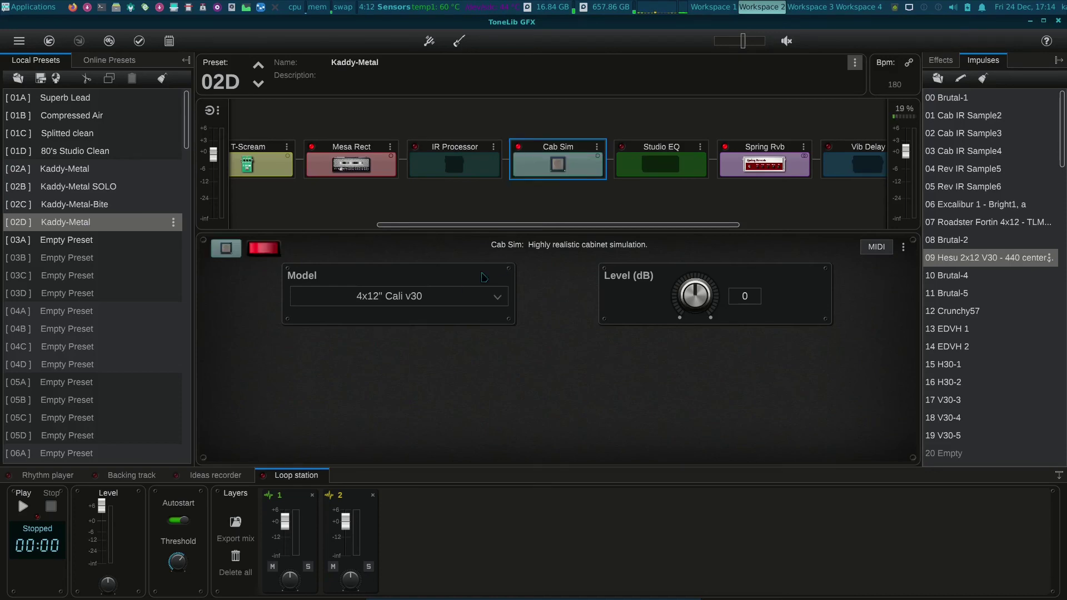
{"action": "left_click", "coordinate": [444, 295]}
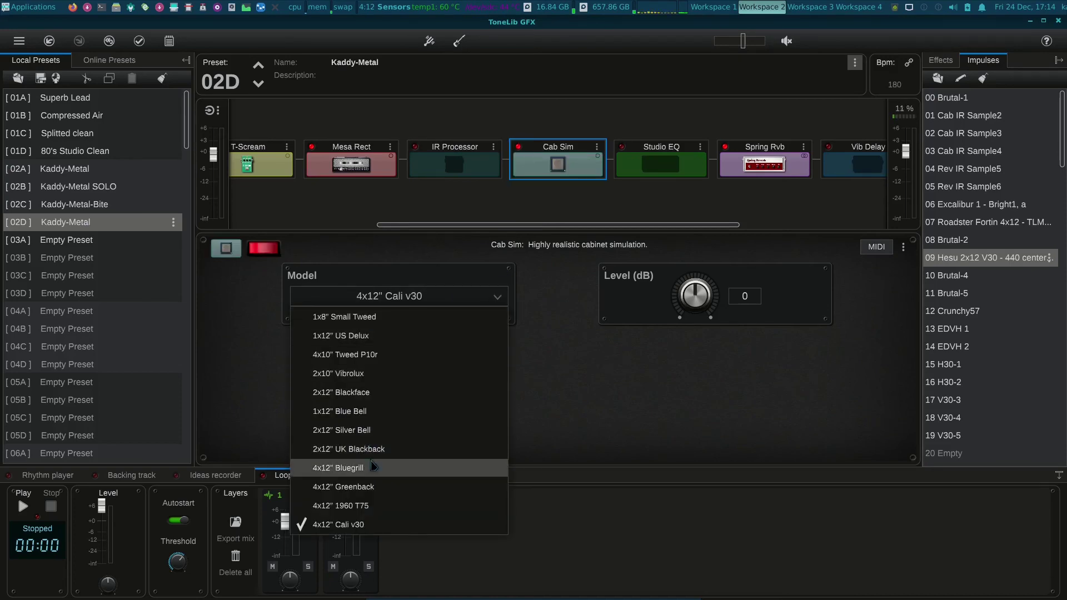
{"action": "left_click", "coordinate": [630, 400]}
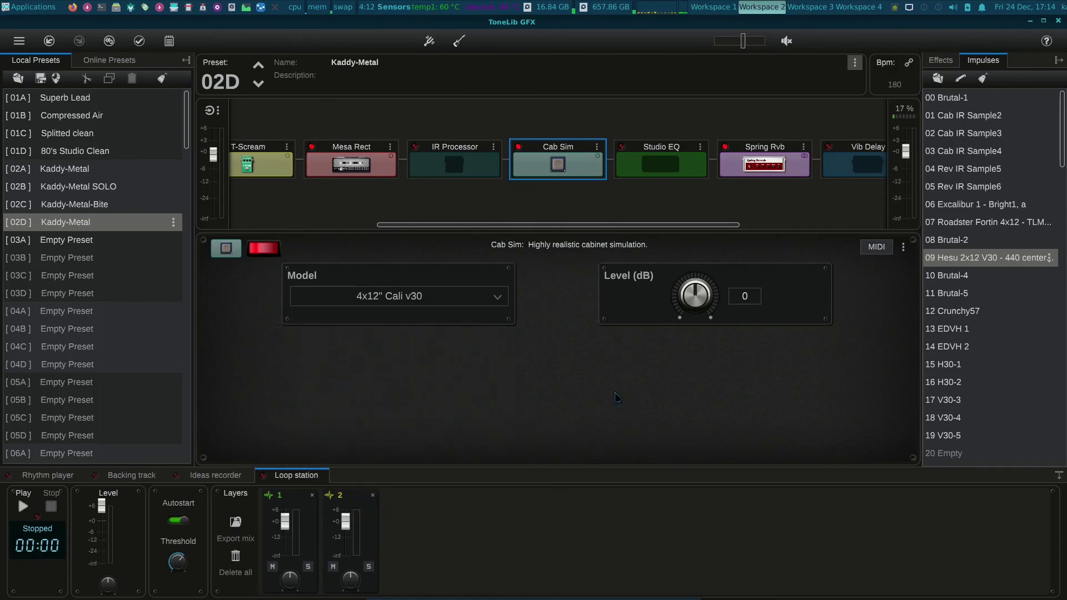
{"action": "left_click", "coordinate": [519, 147]}
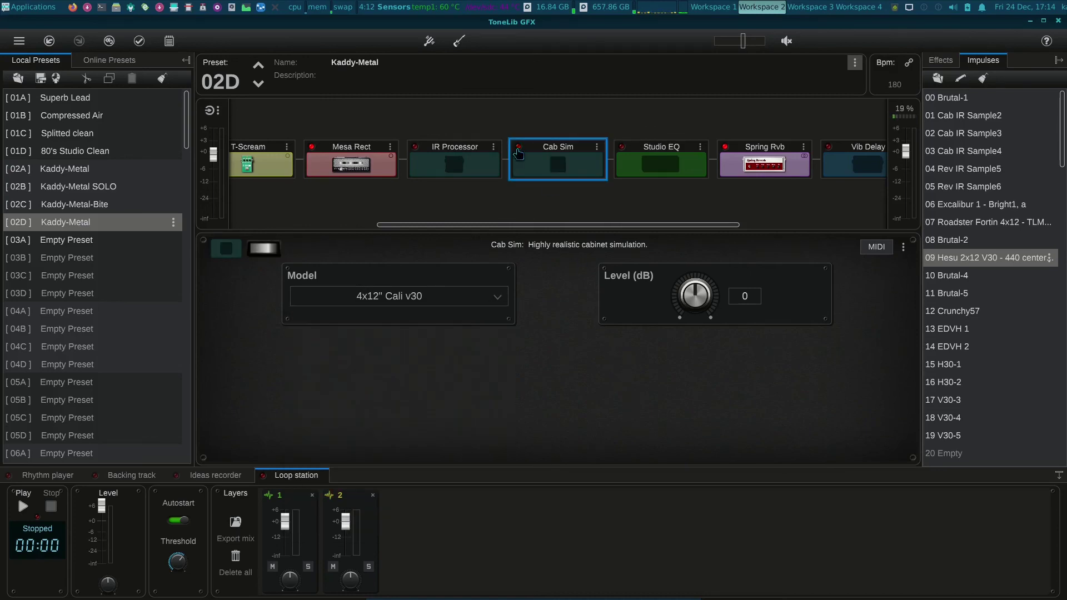
{"action": "left_click", "coordinate": [414, 148]}
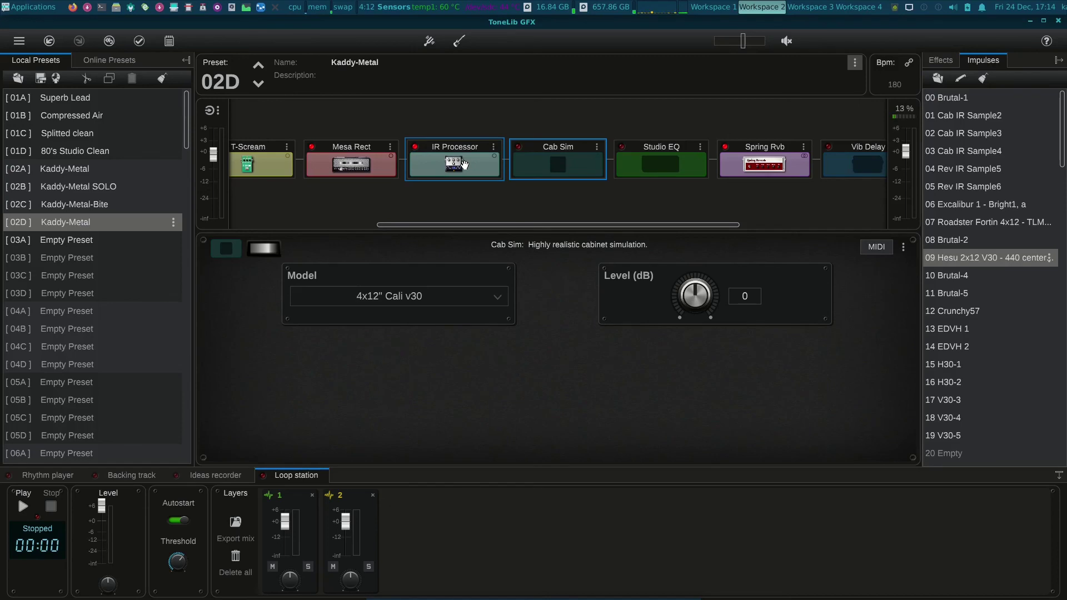
- Look through the impulses available in the IR Processor and choose Hesu 2x12 V30 - 440 center edge
{"action": "left_click", "coordinate": [464, 164]}
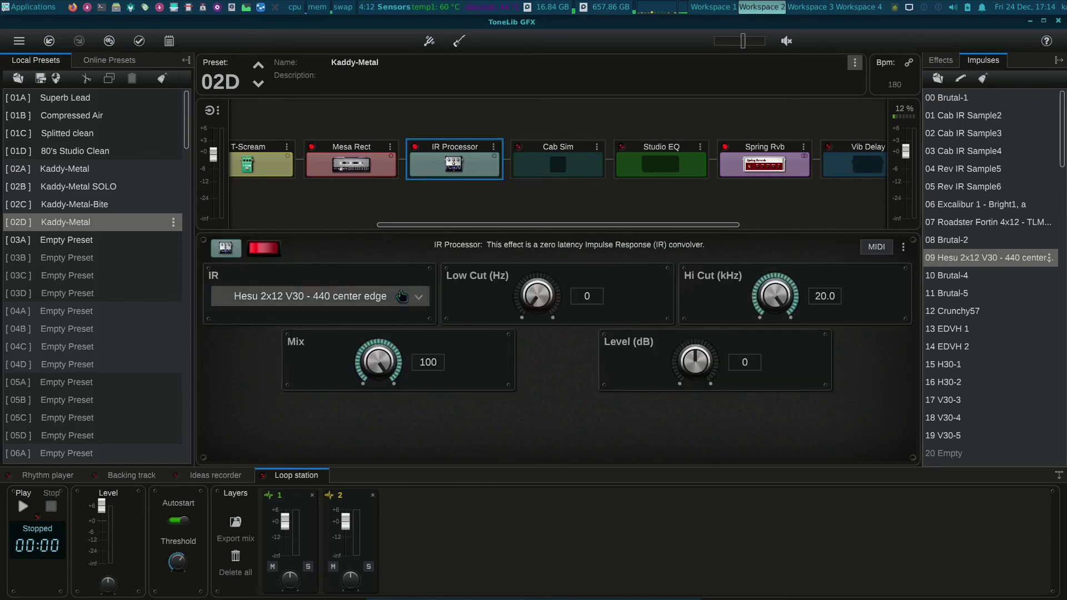
{"action": "left_click", "coordinate": [365, 298]}
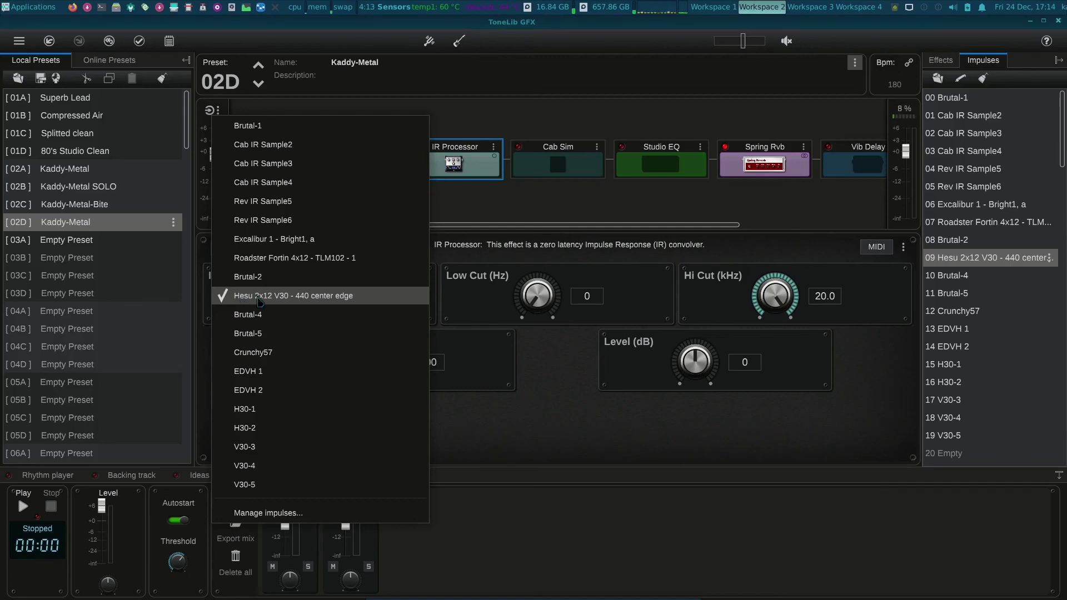
{"action": "left_click", "coordinate": [255, 300]}
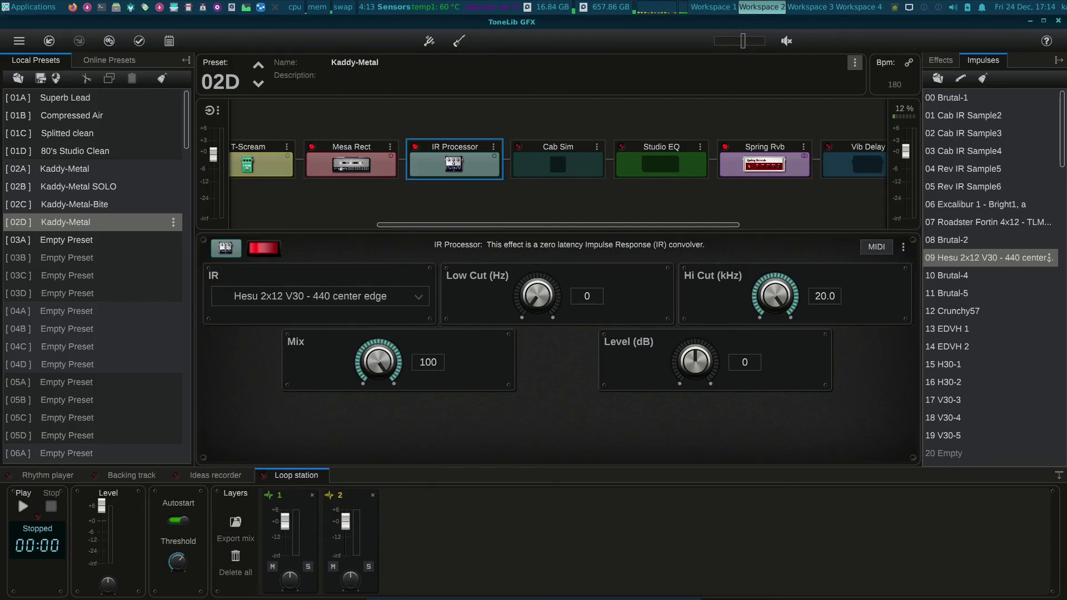
- Load preset 02C and show its effects chain from the Noise Reducer onward
{"action": "scroll", "coordinate": [430, 166], "scroll_direction": "up", "scroll_amount": 1}
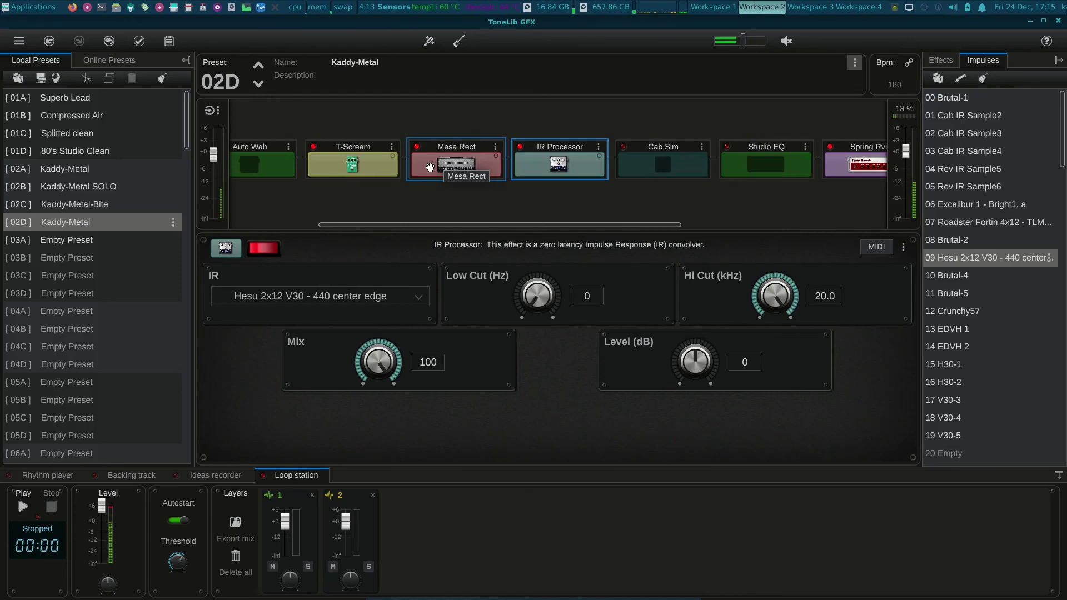
{"action": "key", "text": "Up"}
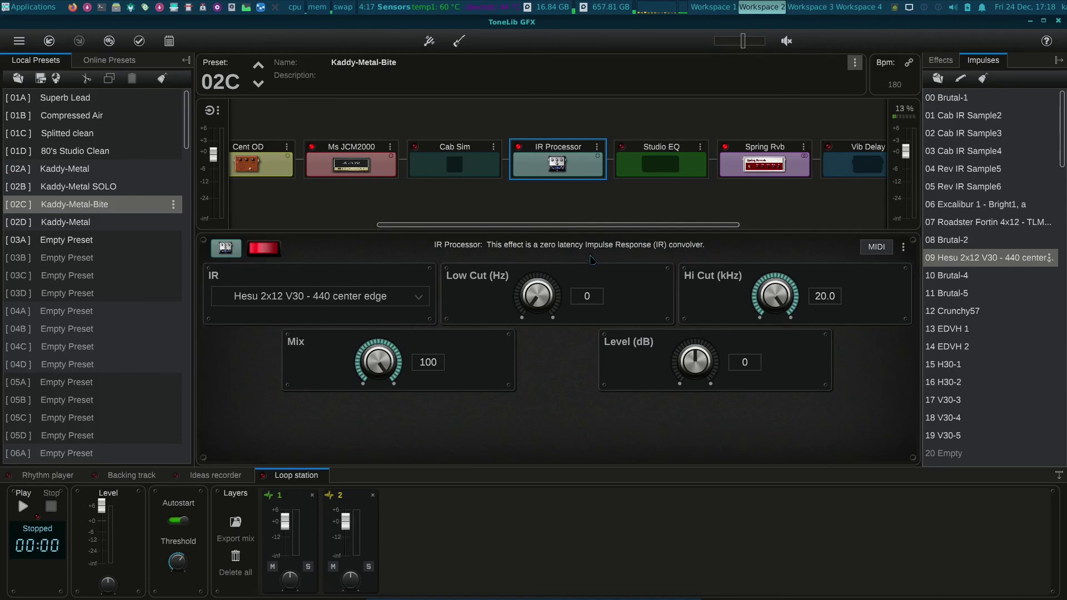
{"action": "left_click_drag", "start_coordinate": [607, 230], "coordinate": [324, 222]}
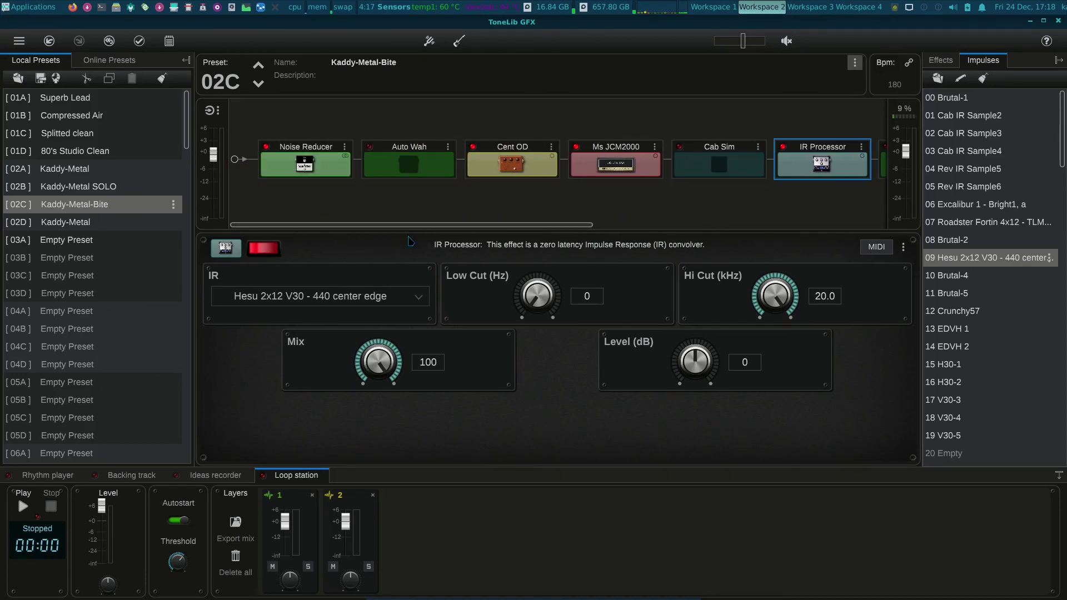